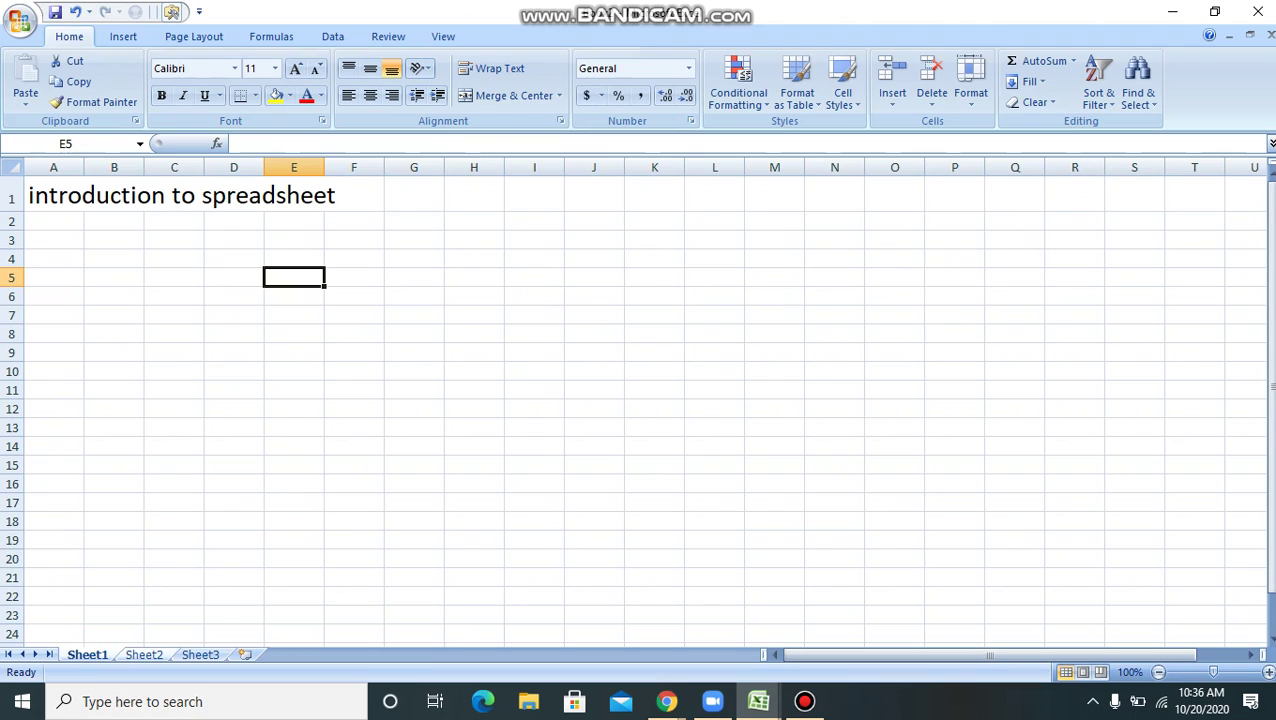
# - Enter the title "Editing data in a spreadsheet" in cell A1 of Sheet2
pyautogui.hotkey('ctrl', 'pagedown')
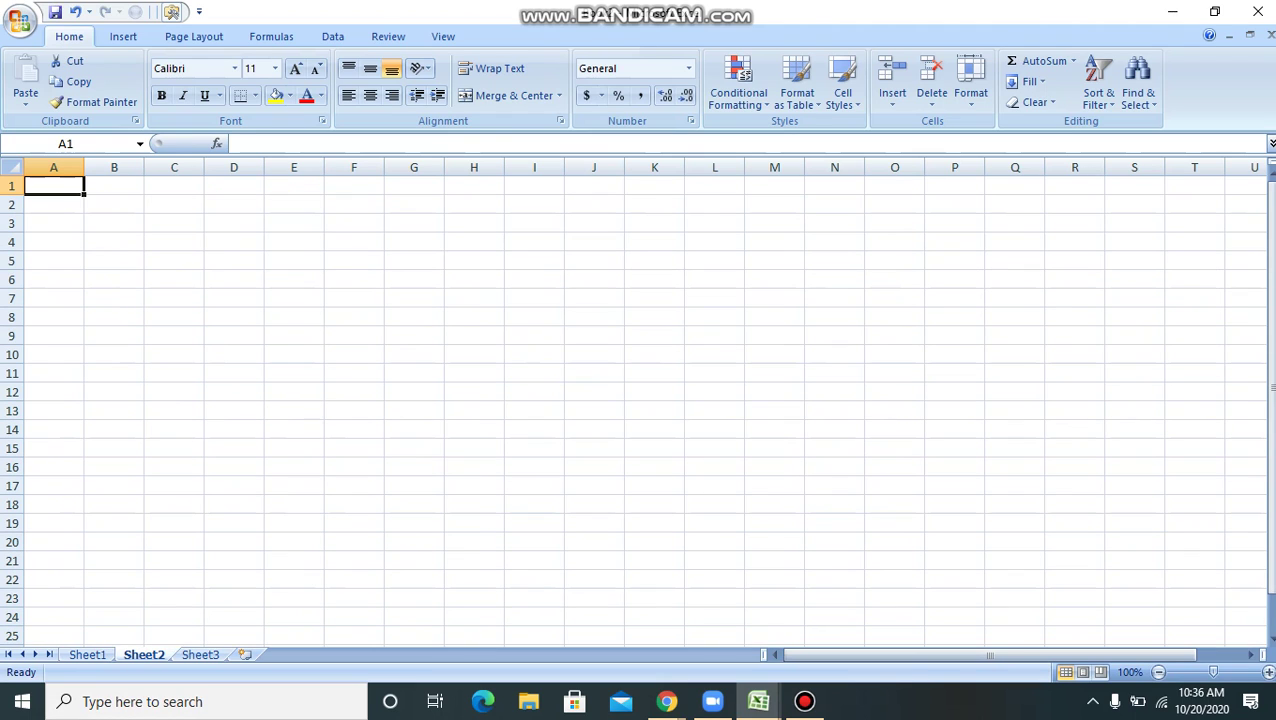
pyautogui.write('Editing data in a spre')
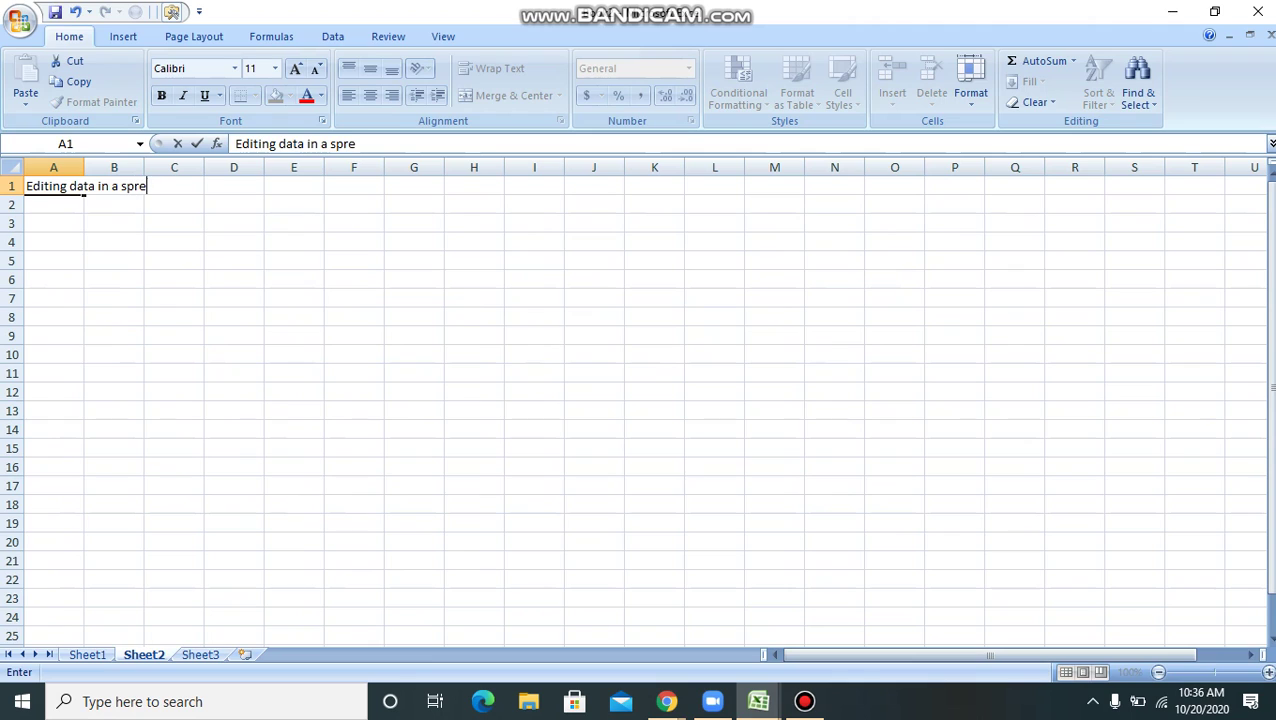
pyautogui.write('adsheet')
pyautogui.hotkey('ctrl', 'Return')
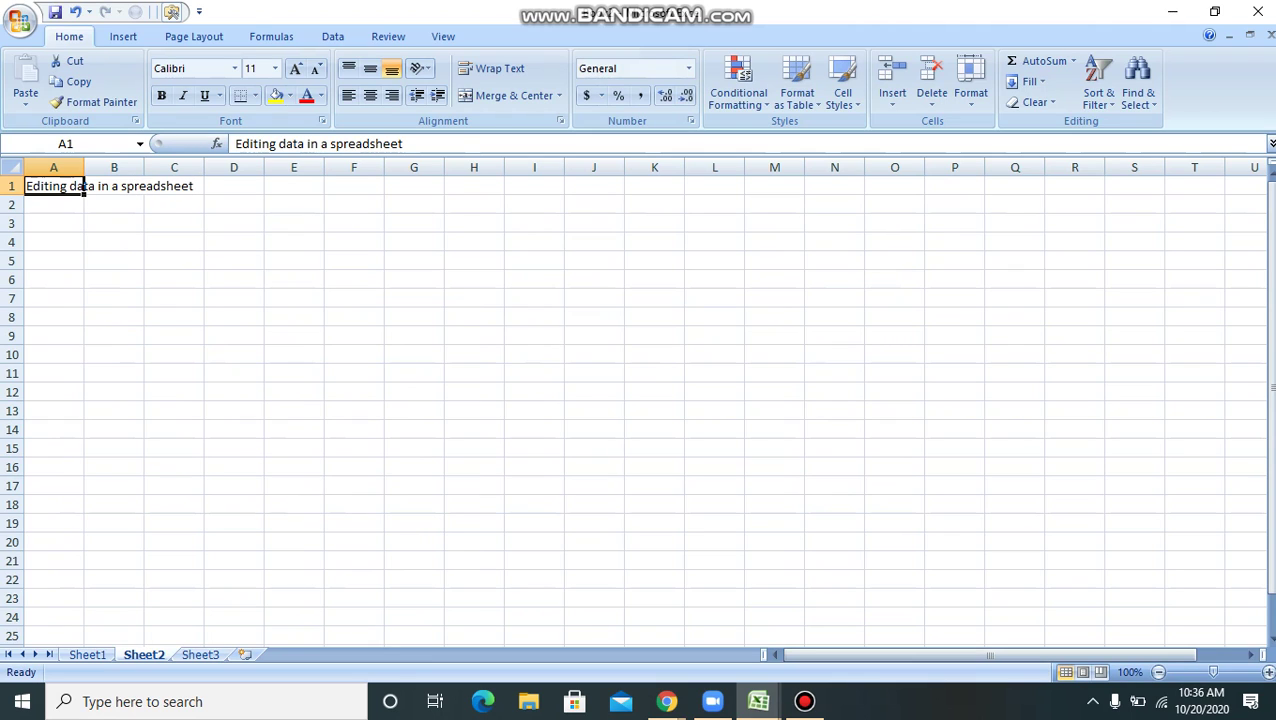
# - Set the font size of the title in cell A1 to 20
pyautogui.click(295, 68)
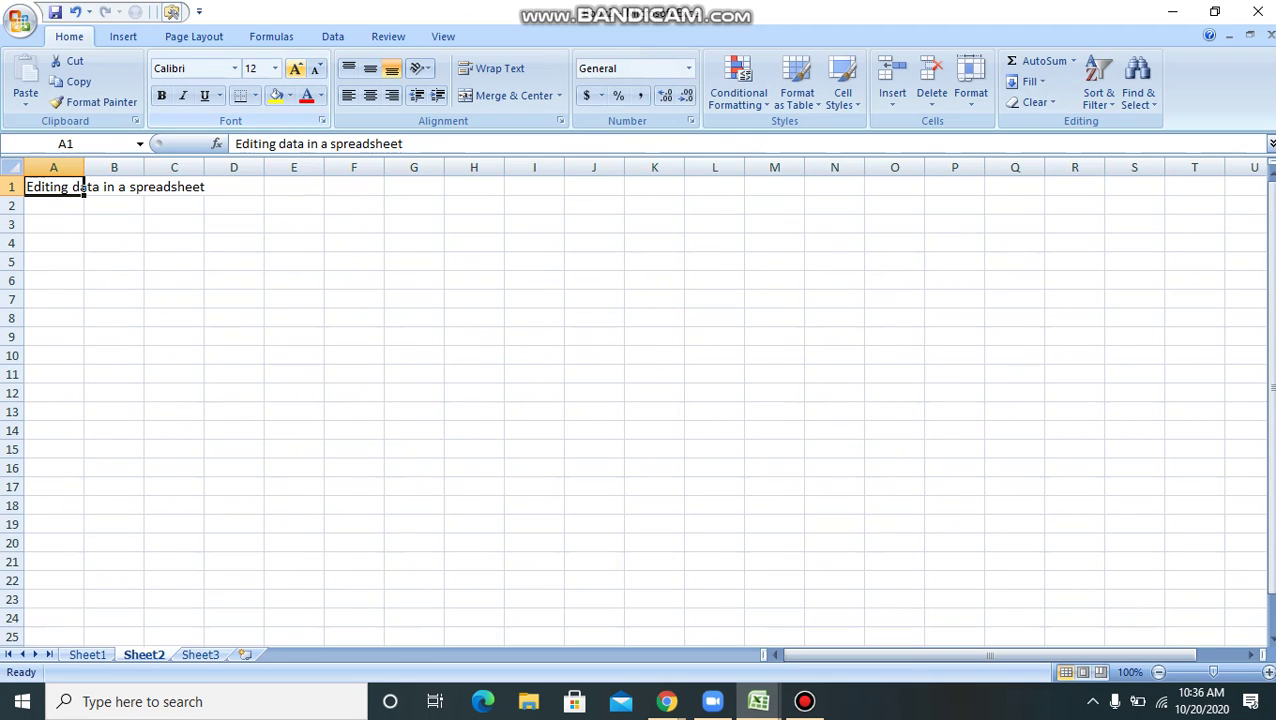
pyautogui.click(275, 68)
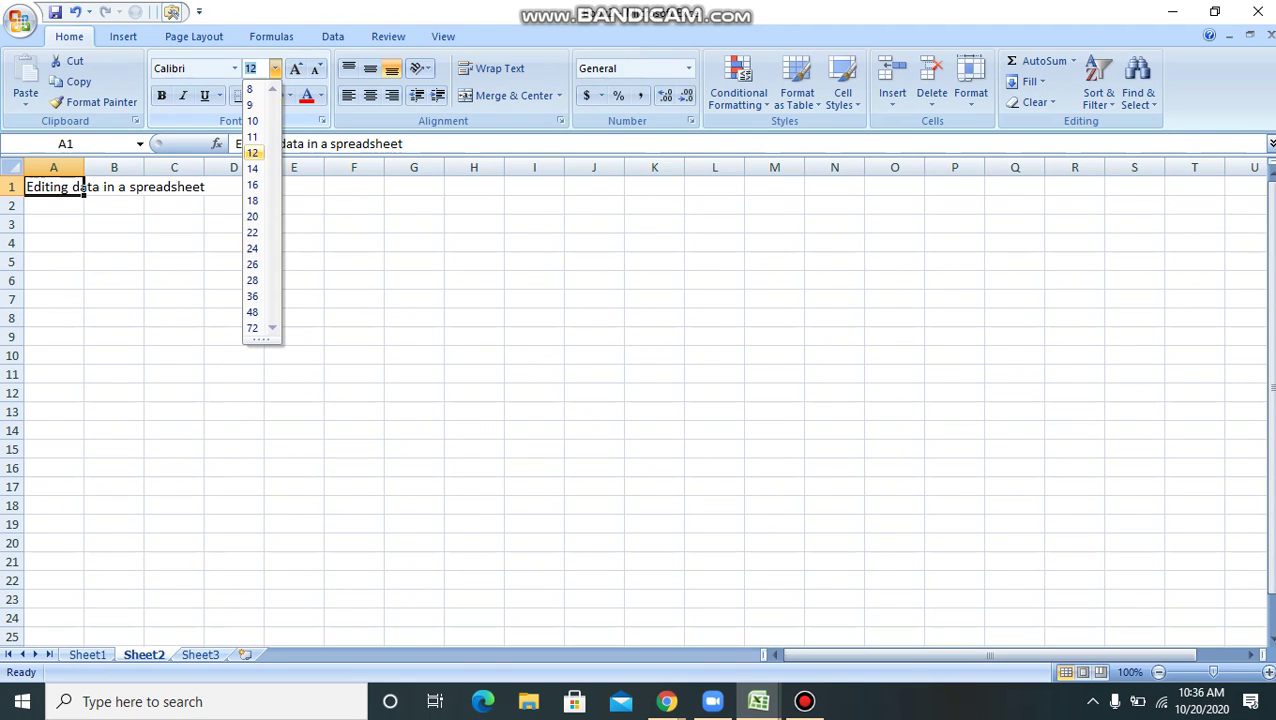
pyautogui.click(253, 217)
# - Enter the number 564 in cell E3 and the text tyr in cell E4
pyautogui.click(294, 237)
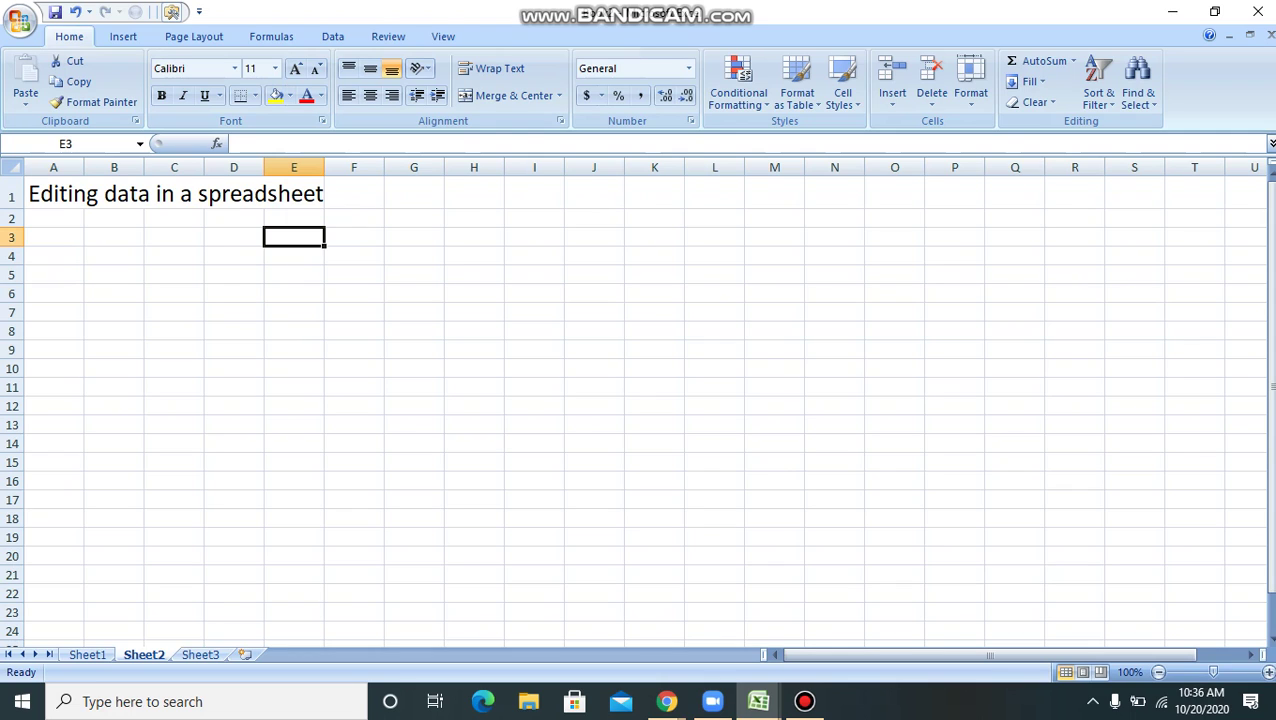
pyautogui.write('564')
pyautogui.press('Return')
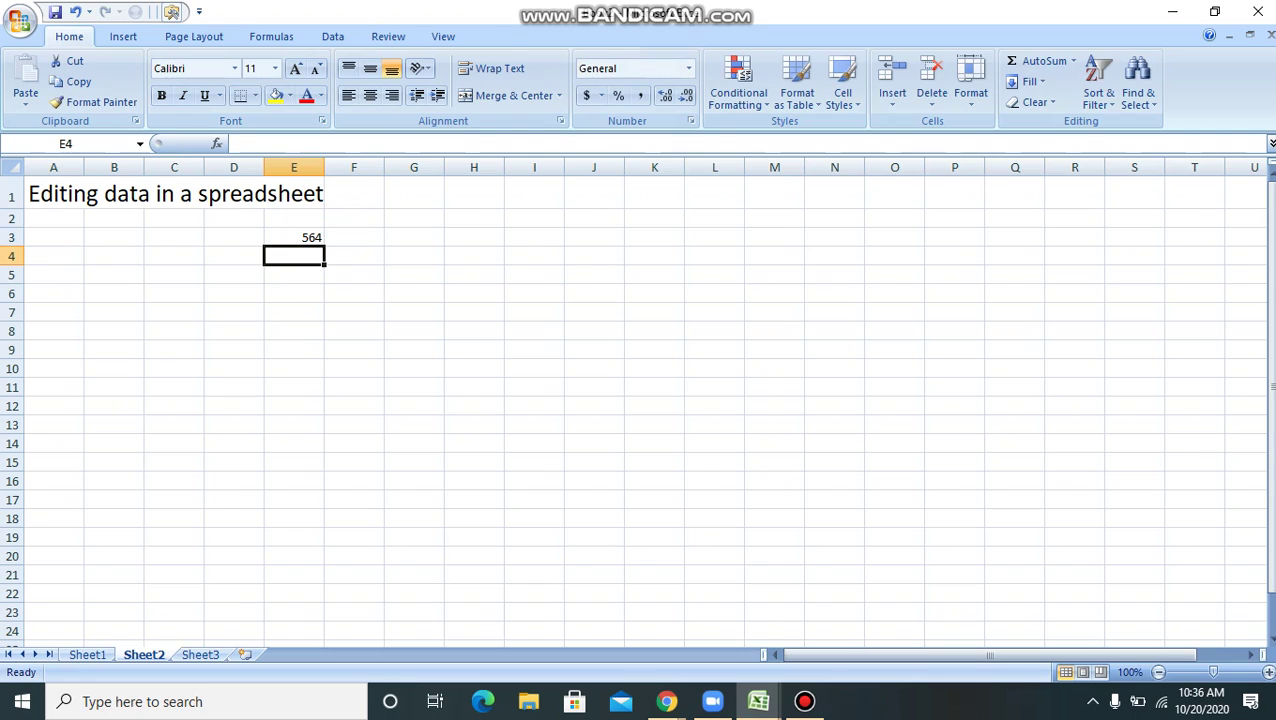
pyautogui.write('tyr')
pyautogui.press('Return')
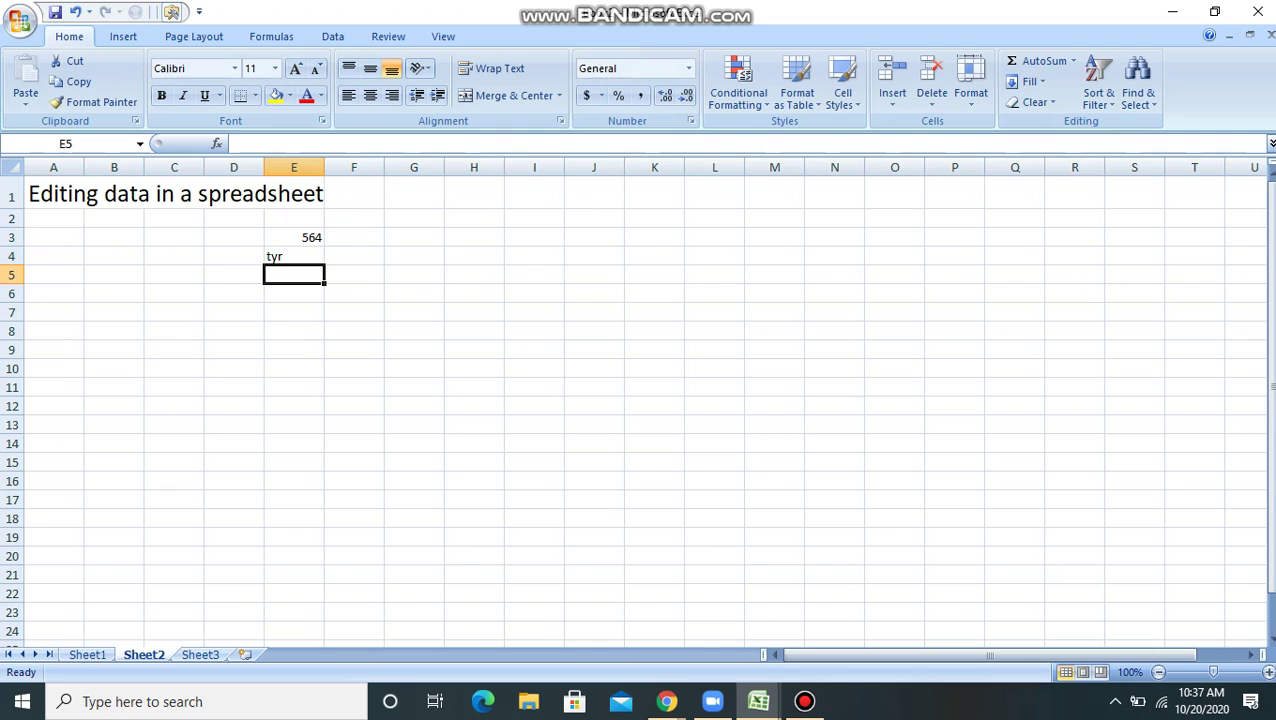
pyautogui.press('Up')
pyautogui.press('Up')
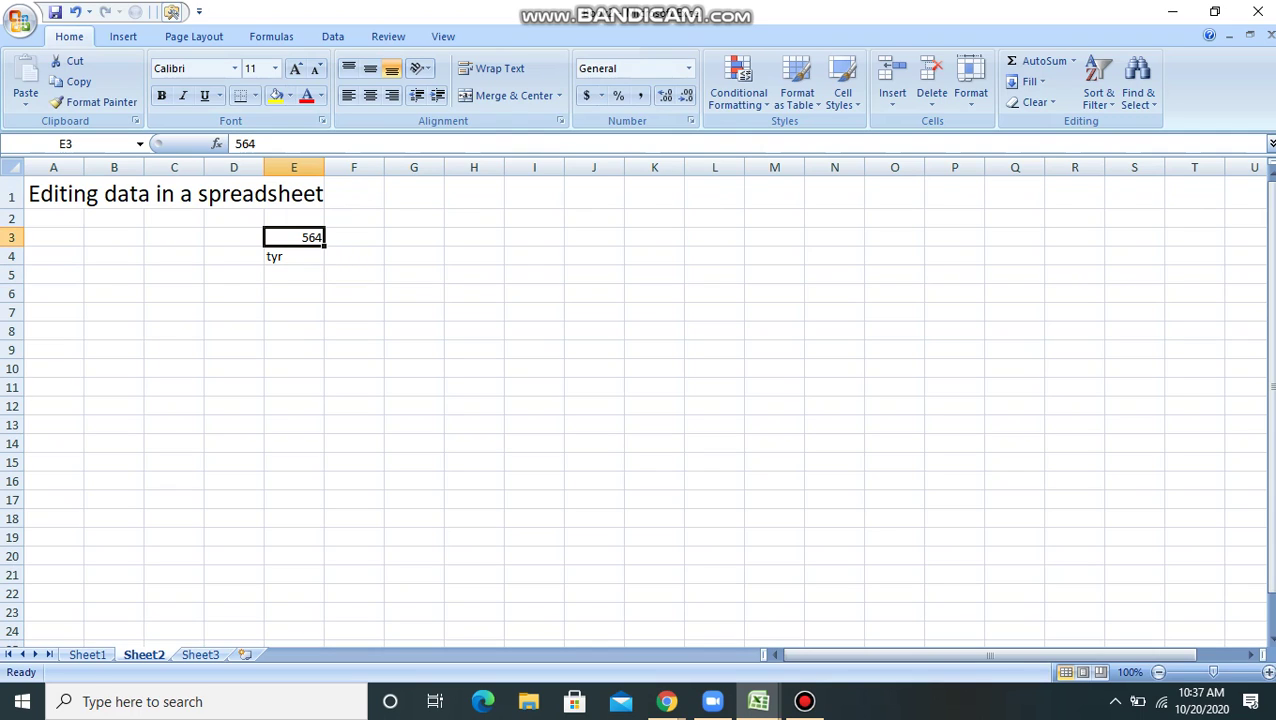
pyautogui.rightClick(298, 260)
pyautogui.press('Escape')
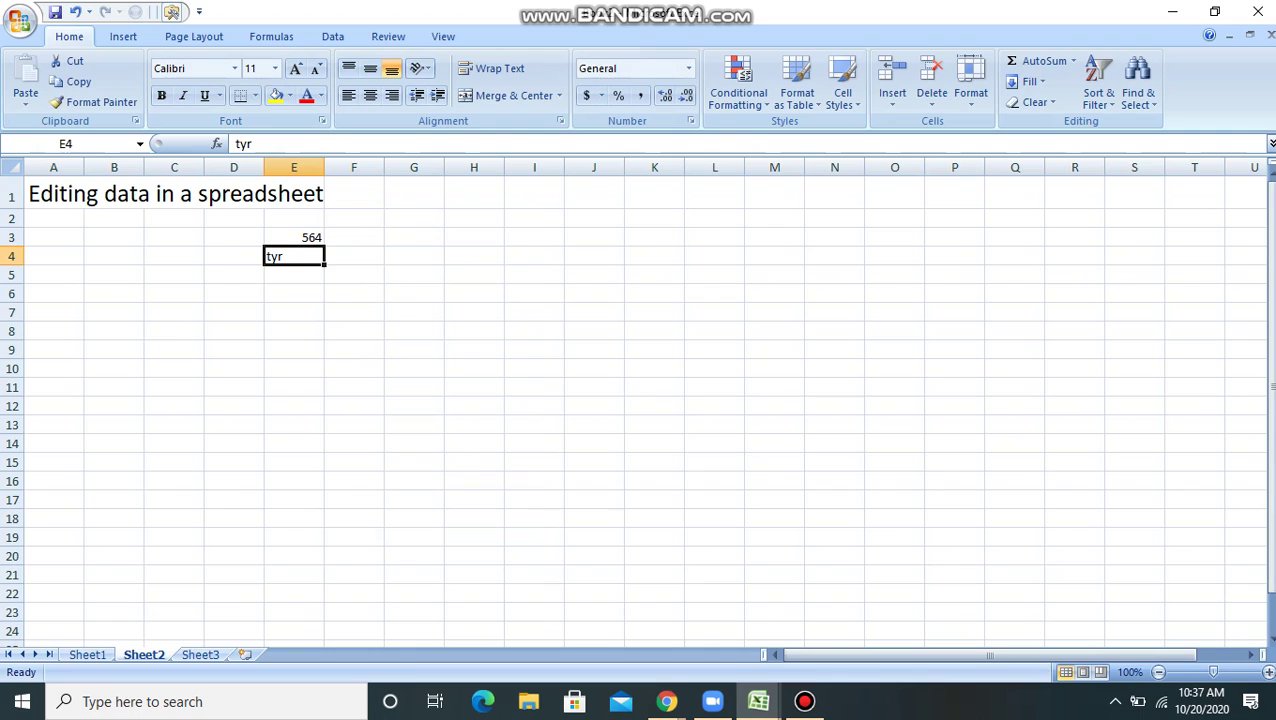
# - Enter 87687 as text in cell F4 by putting an apostrophe before the number
pyautogui.click(354, 257)
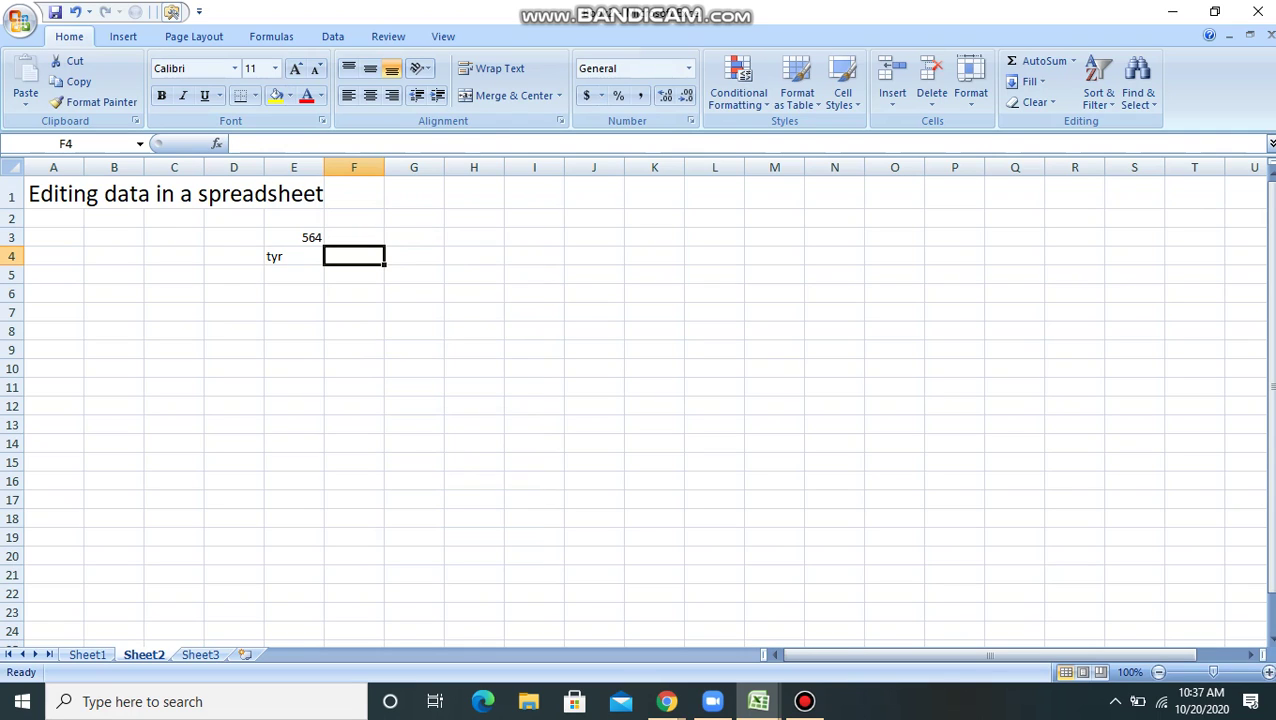
pyautogui.write("'gjhg")
pyautogui.press('BackSpace')
pyautogui.press('BackSpace')
pyautogui.press('BackSpace')
pyautogui.press('BackSpace')
pyautogui.write('87687')
pyautogui.press('Return')
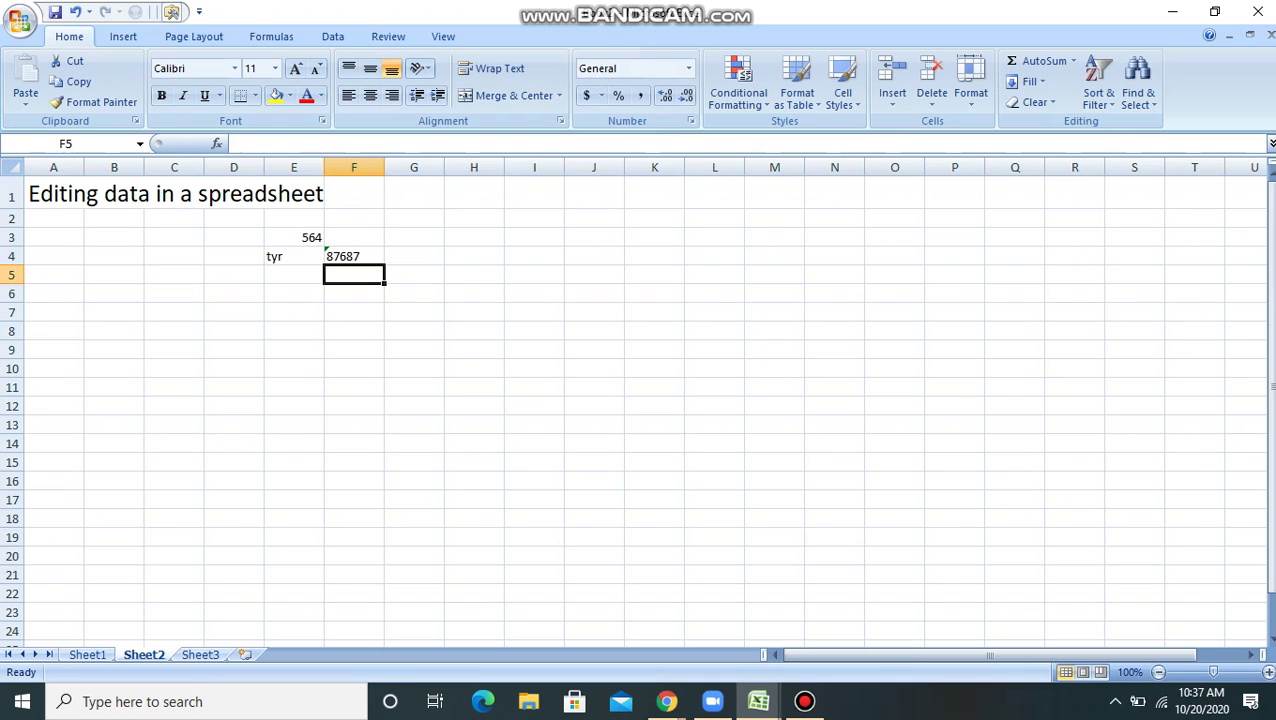
# - Enter the formula =78+66 in cell F6 and reselect that cell
pyautogui.press('Return')
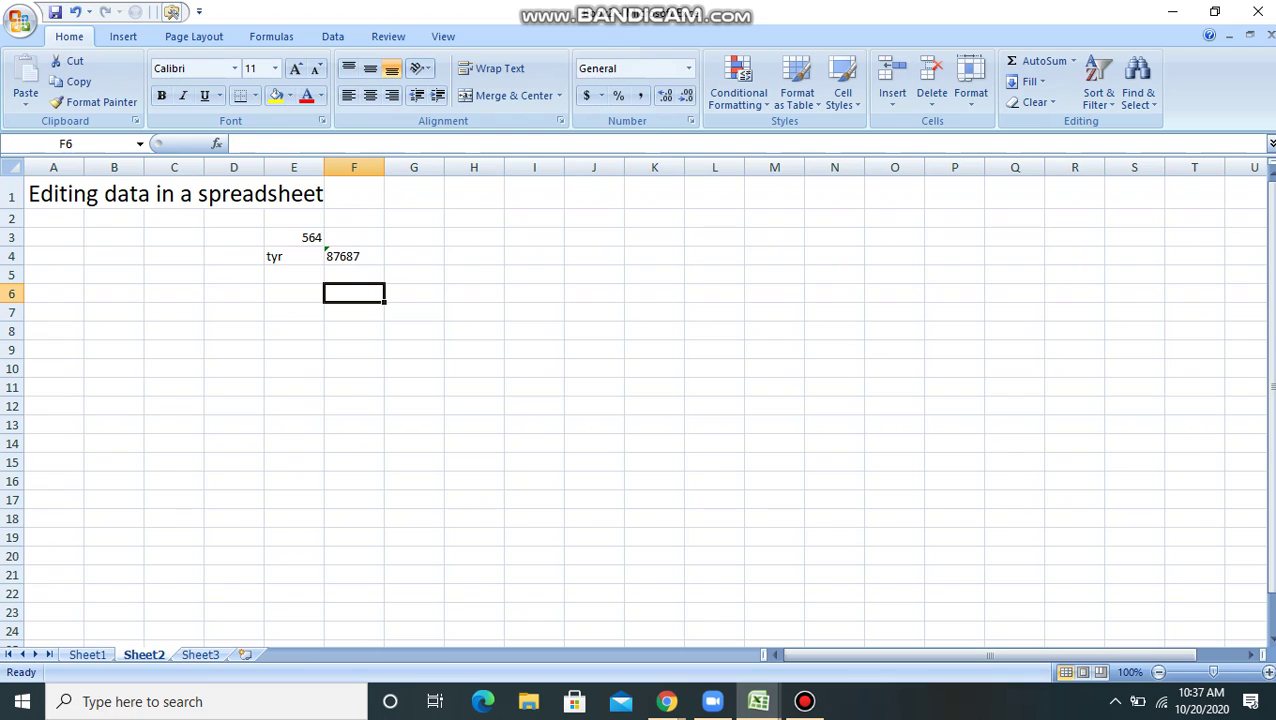
pyautogui.write('=')
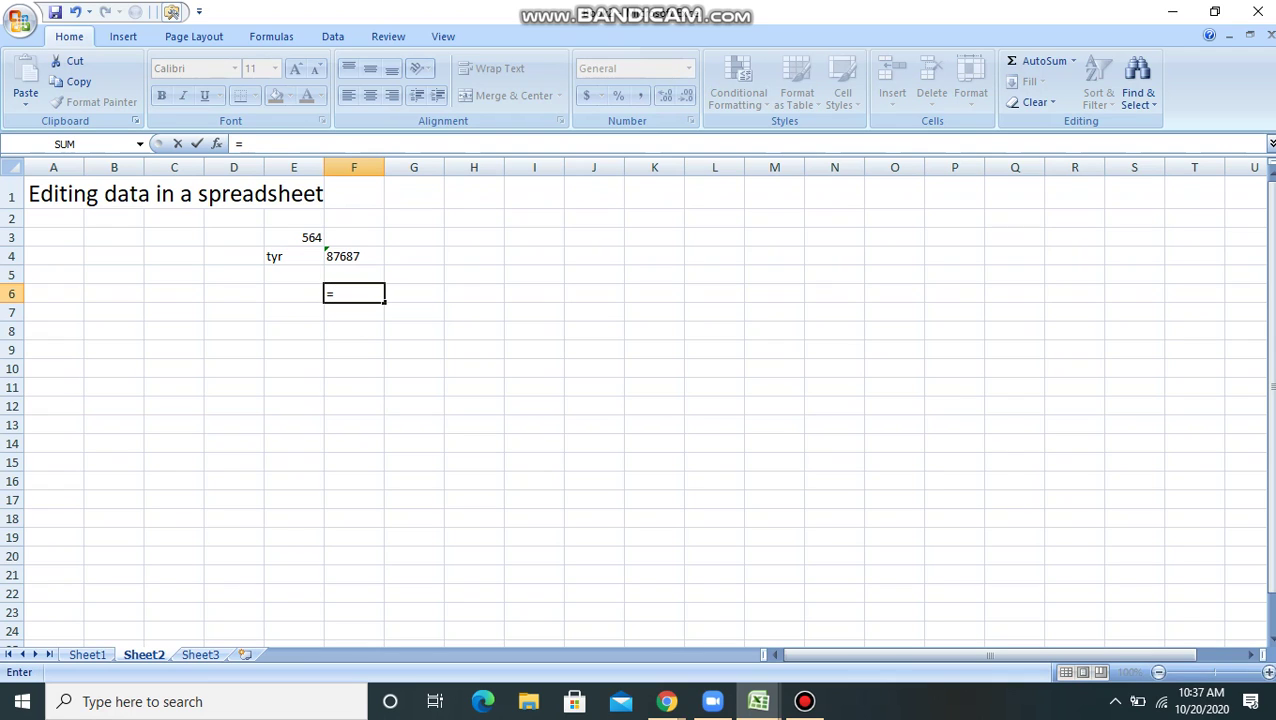
pyautogui.write('78+66')
pyautogui.press('Return')
pyautogui.press('Up')
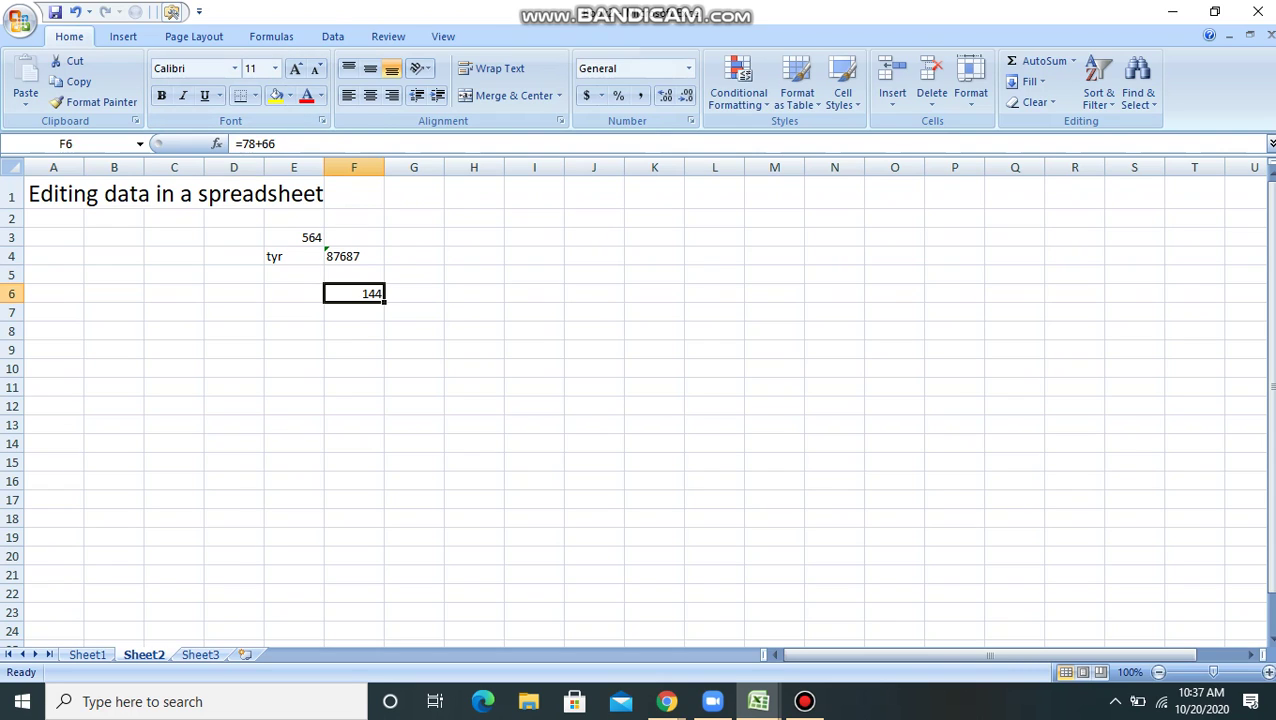
# - Start entering kjhjkgf in cell C3 and discard it, and enter dsfs in the same cell instead
pyautogui.rightClick(213, 315)
pyautogui.click(174, 238)
pyautogui.click(174, 238)
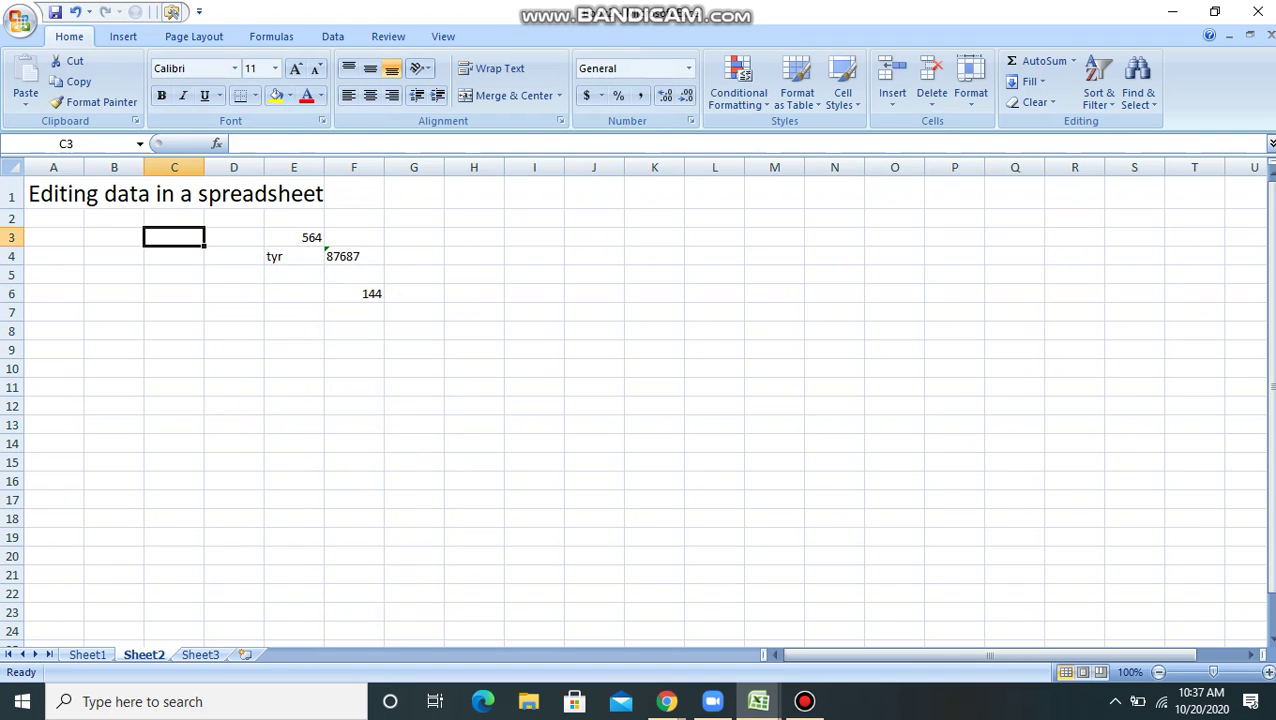
pyautogui.write('kjhjkgf')
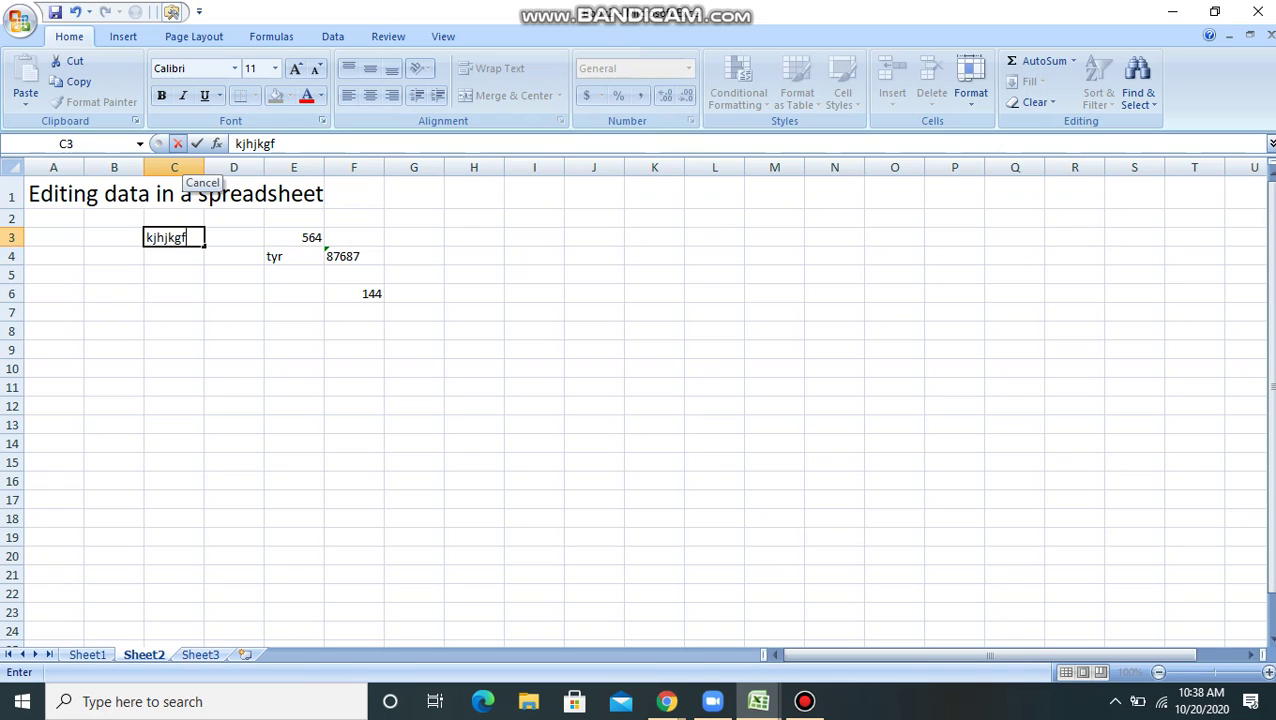
pyautogui.click(177, 144)
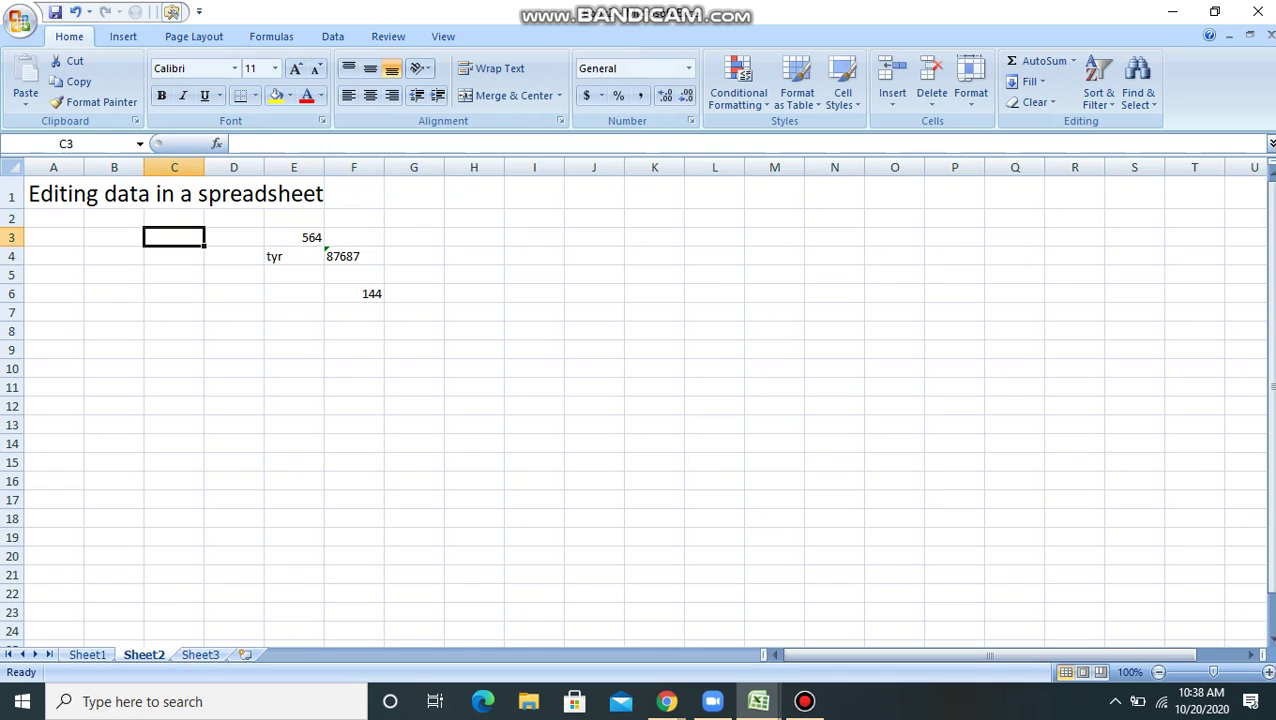
pyautogui.write('dsfs')
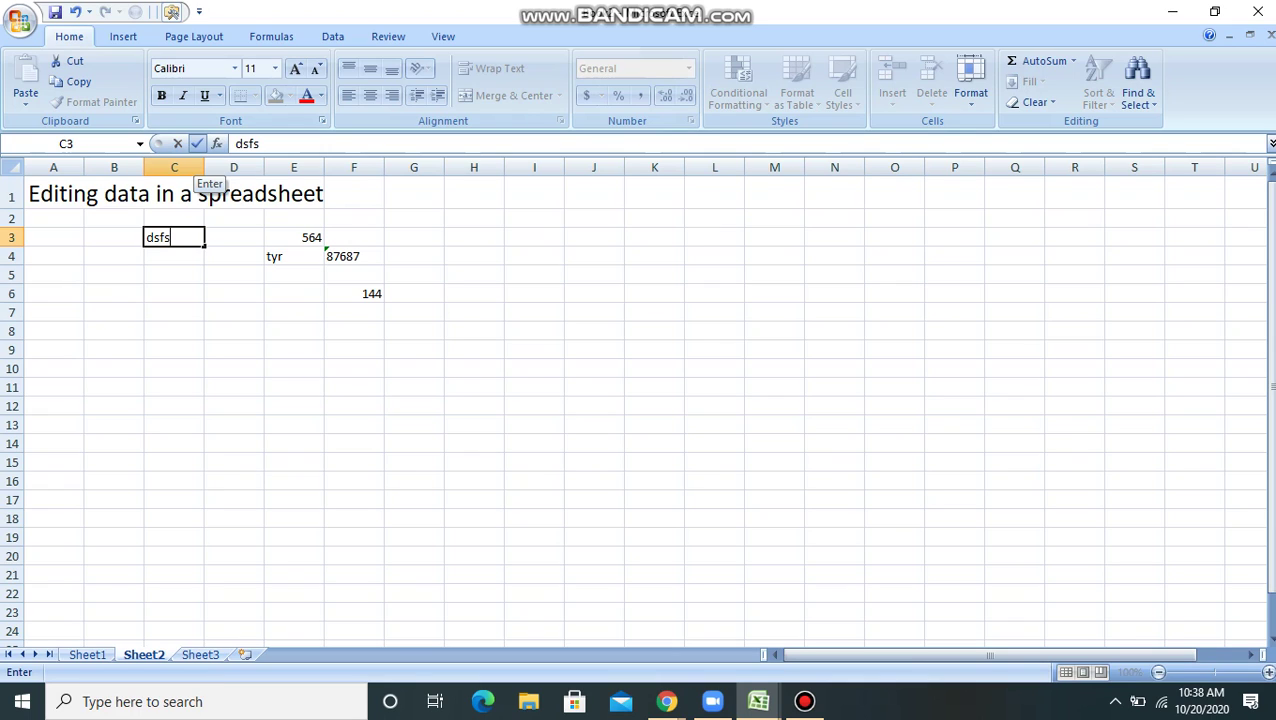
pyautogui.click(197, 143)
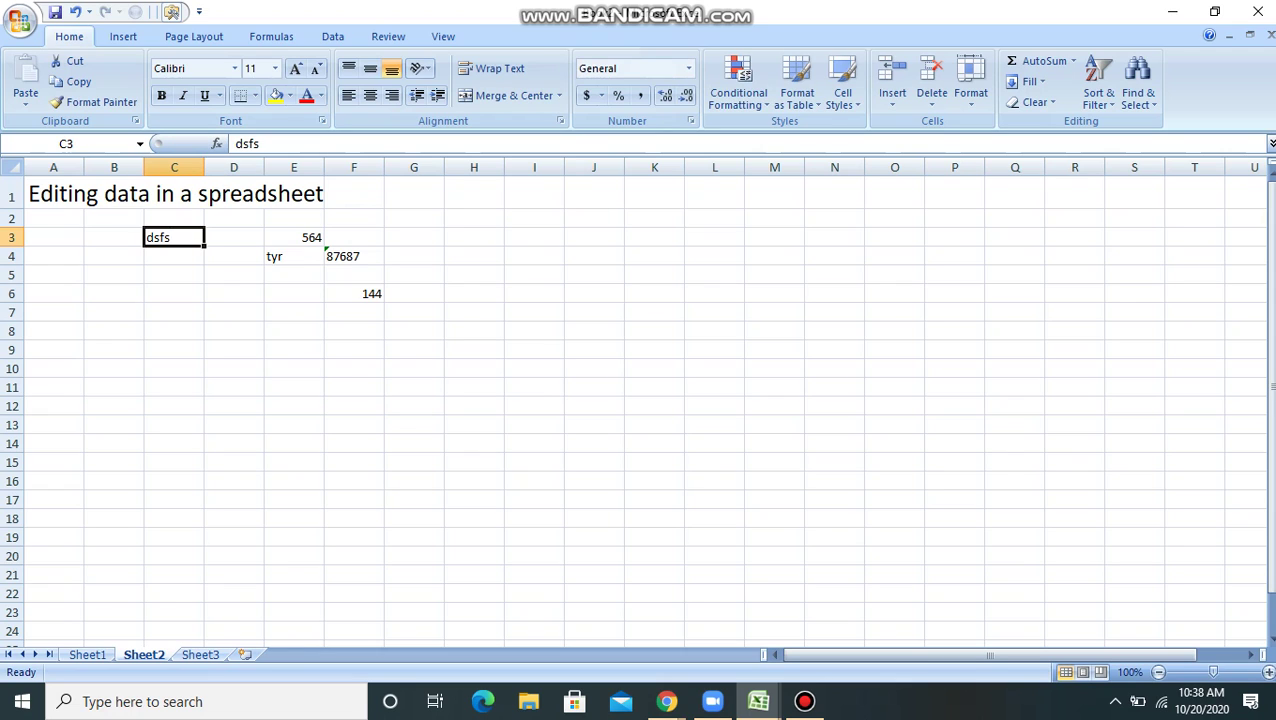
# - Enter the date 9/9/2020 in cell F8 using slashes as separators
pyautogui.click(354, 331)
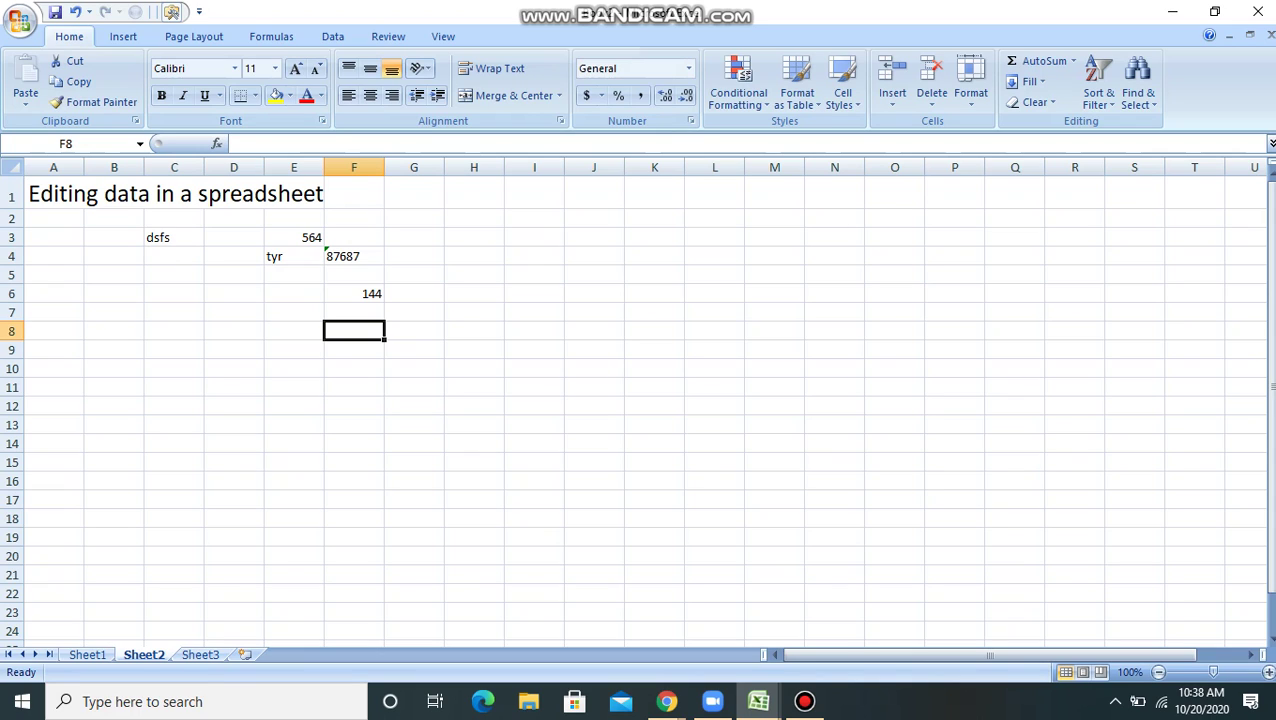
pyautogui.write('90/90/')
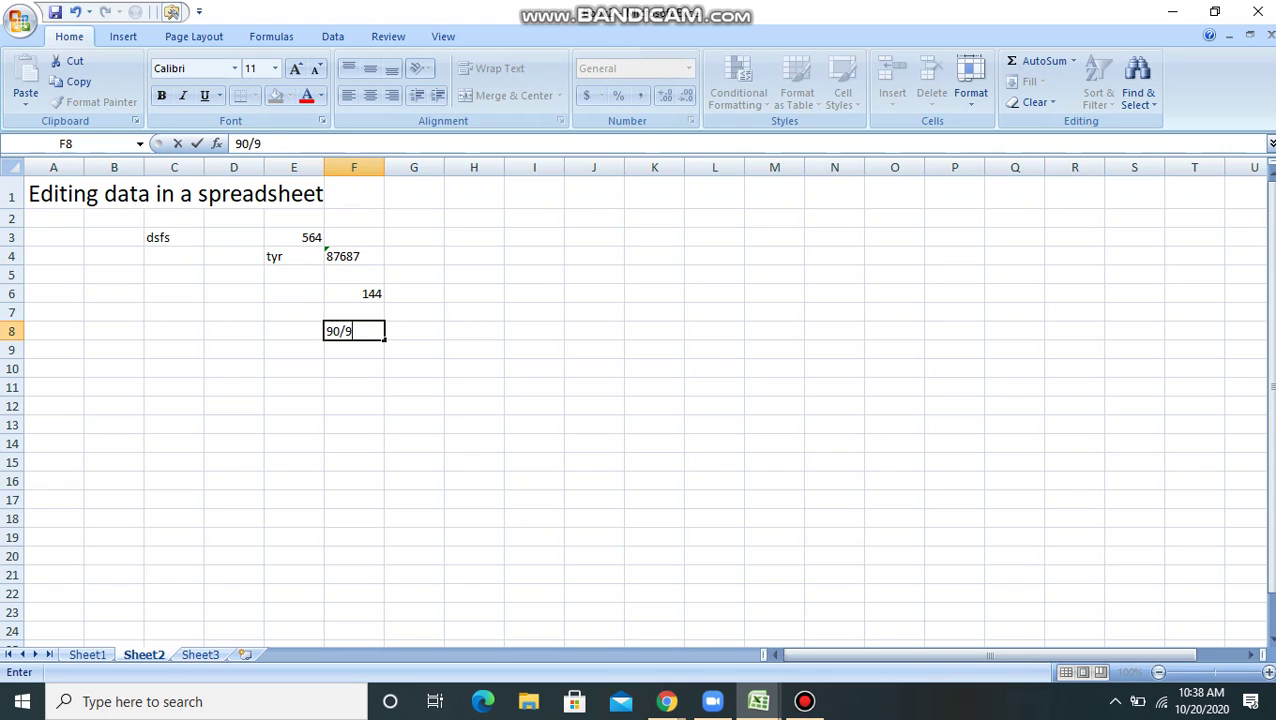
pyautogui.press('BackSpace')
pyautogui.press('BackSpace')
pyautogui.press('BackSpace')
pyautogui.press('BackSpace')
pyautogui.press('BackSpace')
pyautogui.press('BackSpace')
pyautogui.write('9/9/2020')
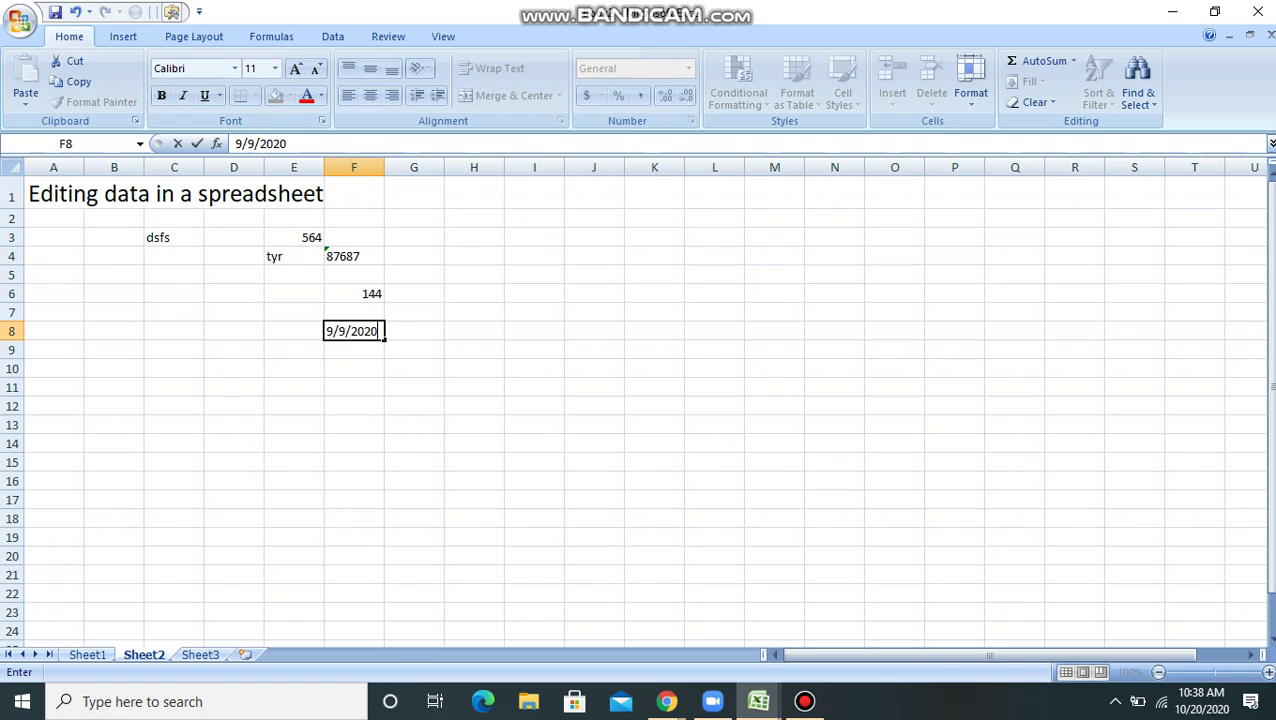
pyautogui.press('Return')
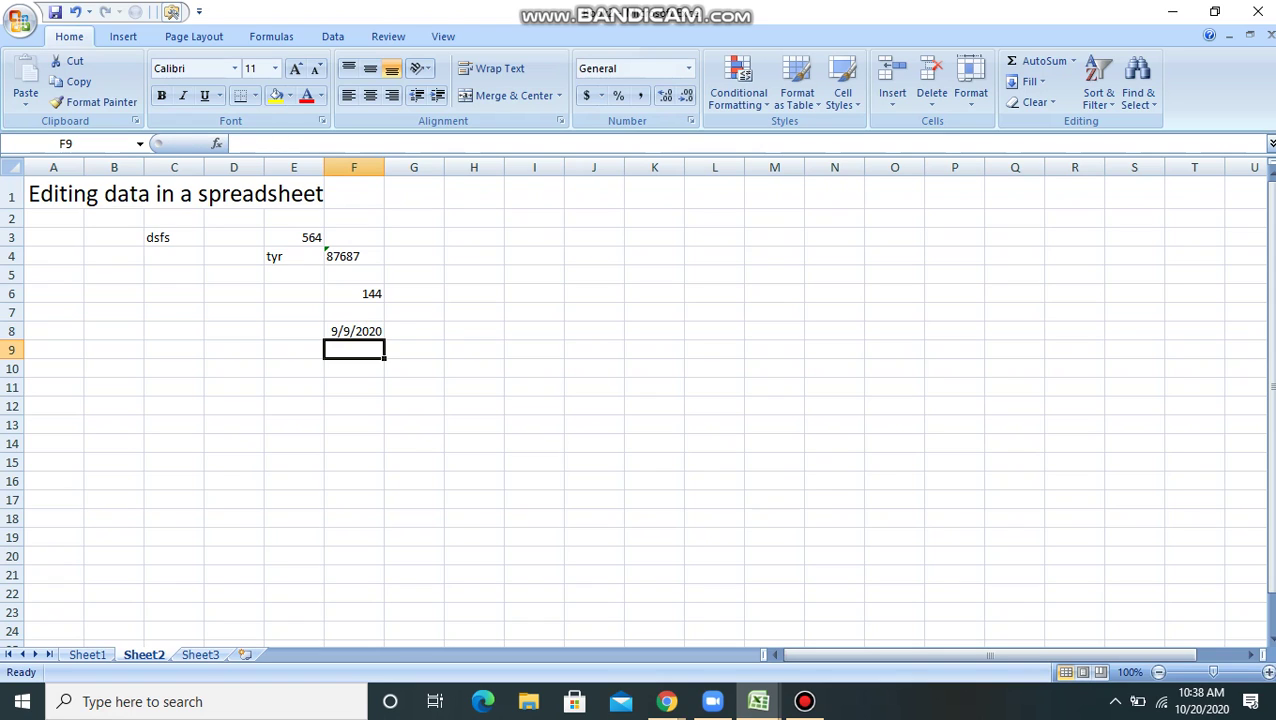
# - Enter the date 9-9-2012 in cell F9 using hyphens as separators
pyautogui.write('9-9-')
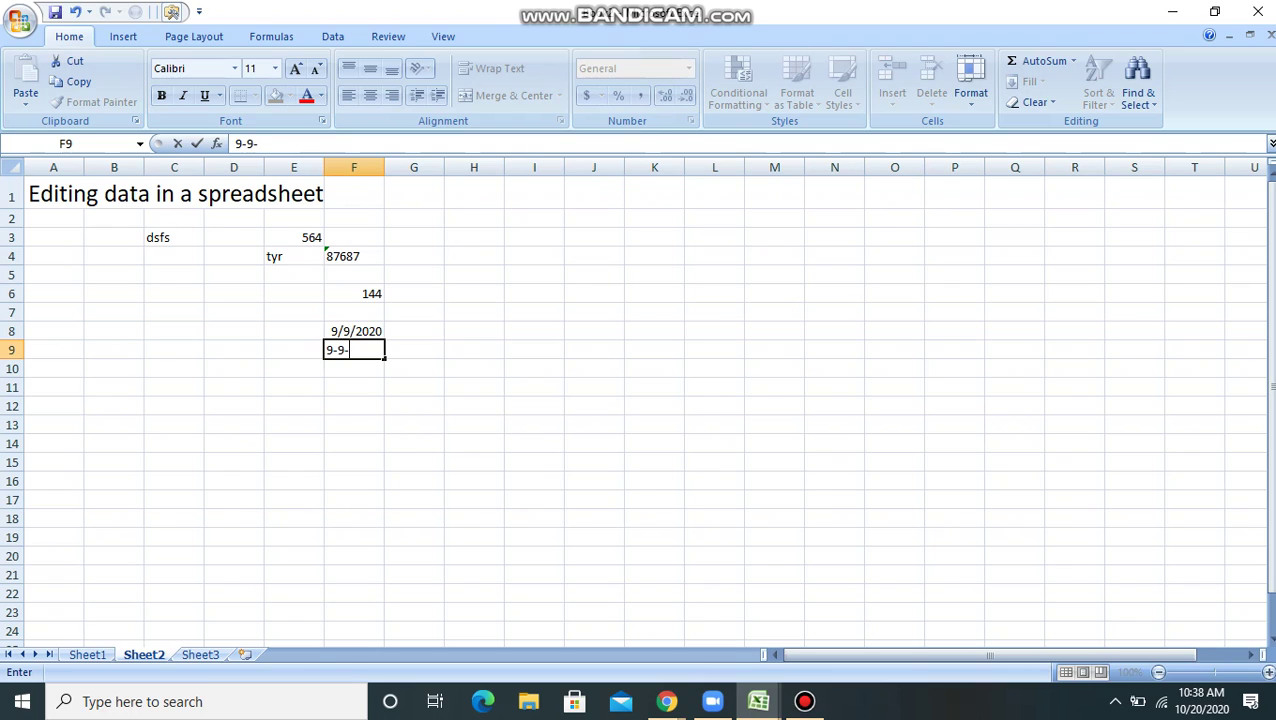
pyautogui.write('2012')
pyautogui.press('Return')
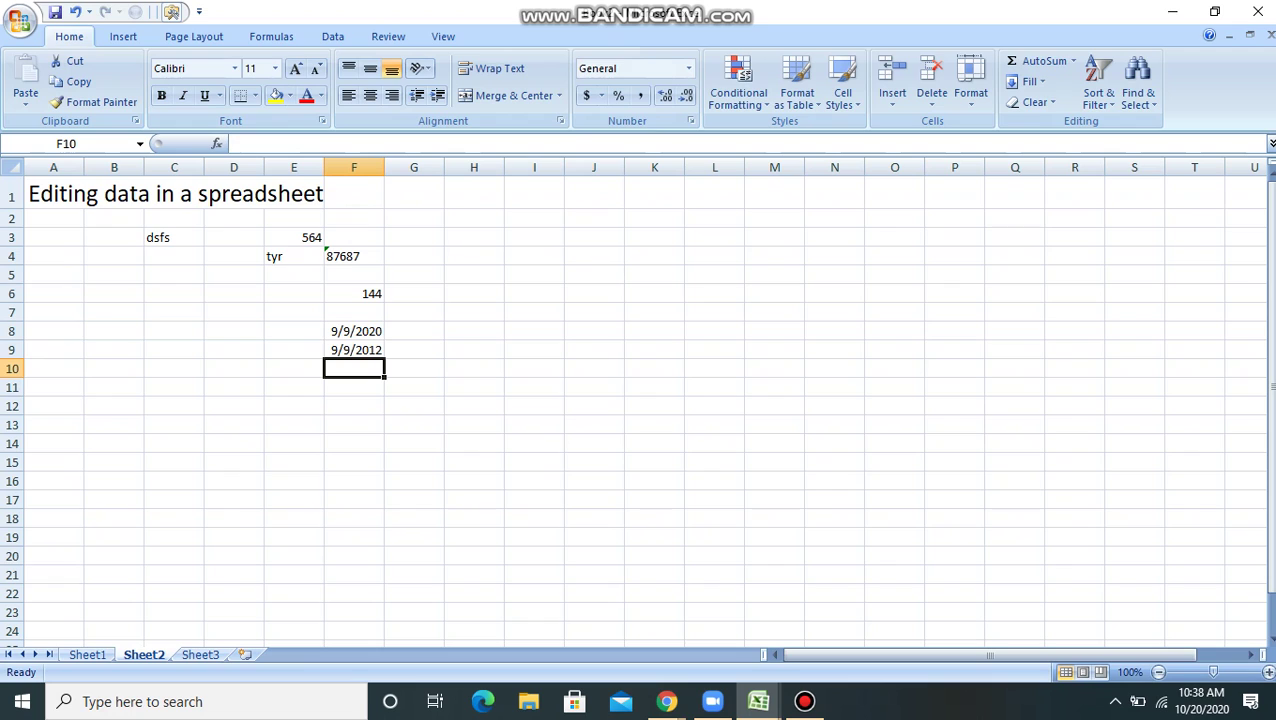
# - Enter iueyrut in cell F10 and overwrite the cell's content with 8
pyautogui.write('iueyrut')
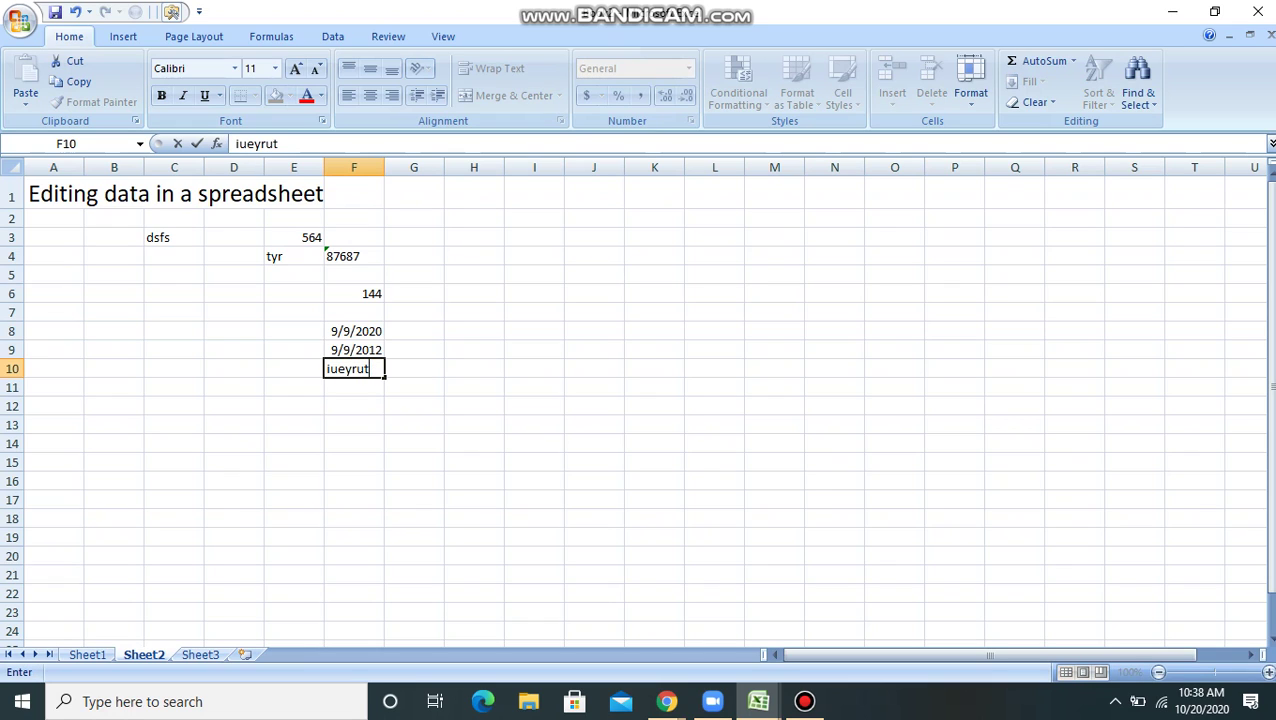
pyautogui.press('Return')
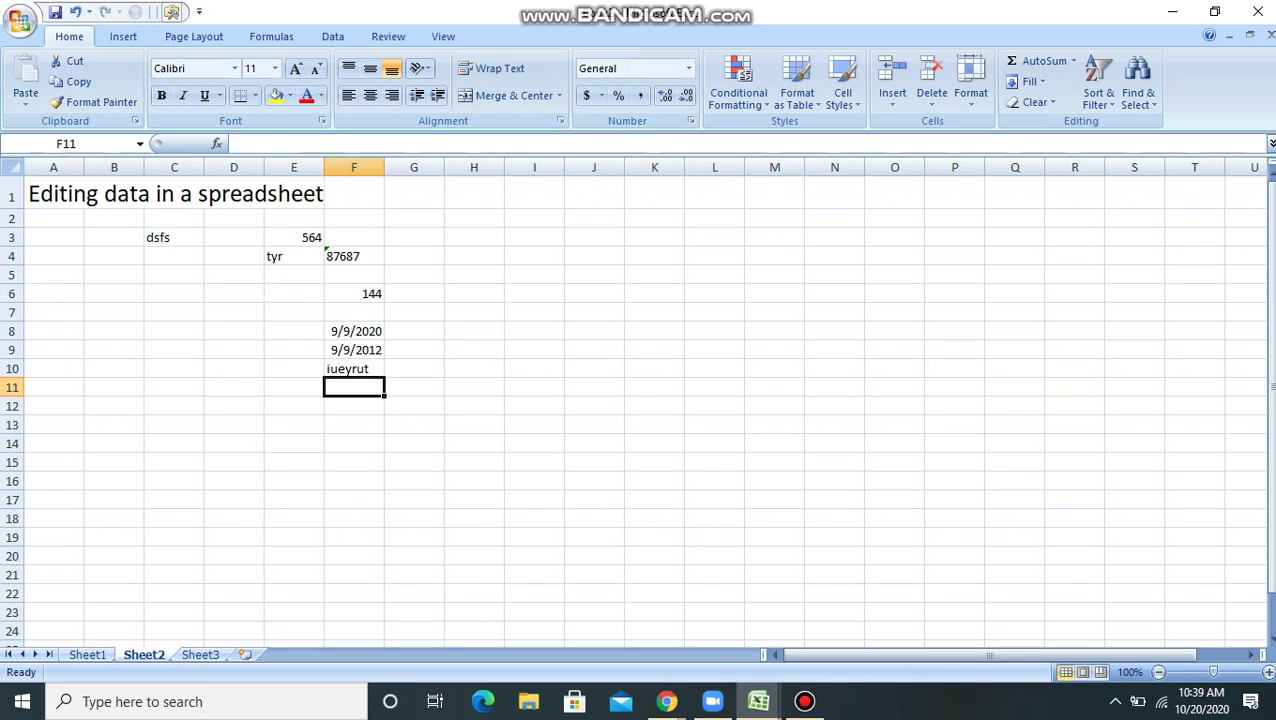
pyautogui.click(353, 368)
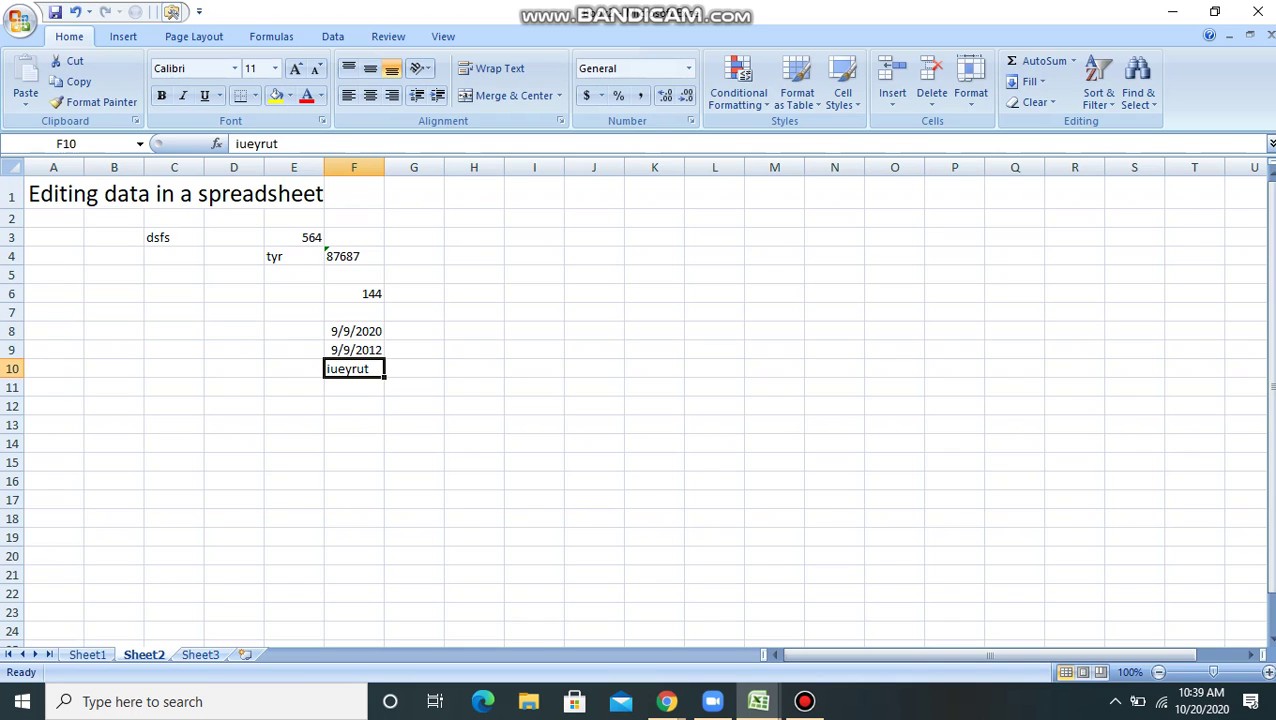
pyautogui.write('8')
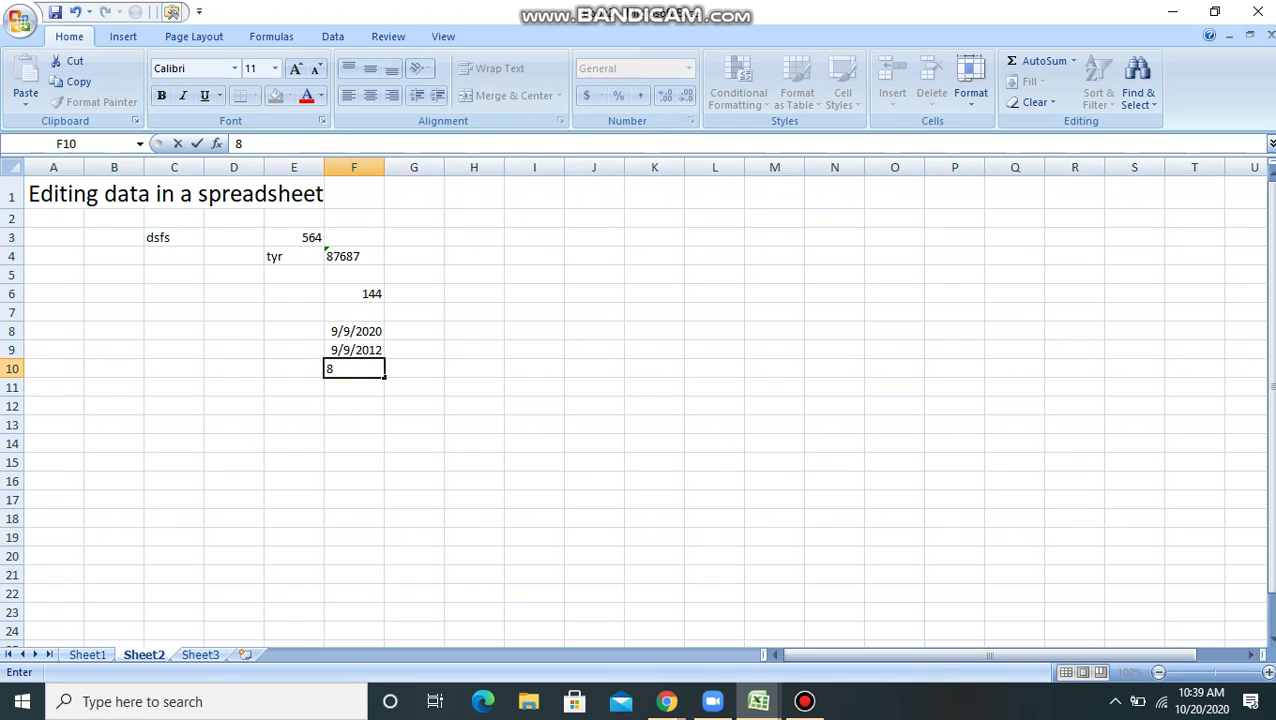
pyautogui.press('Return')
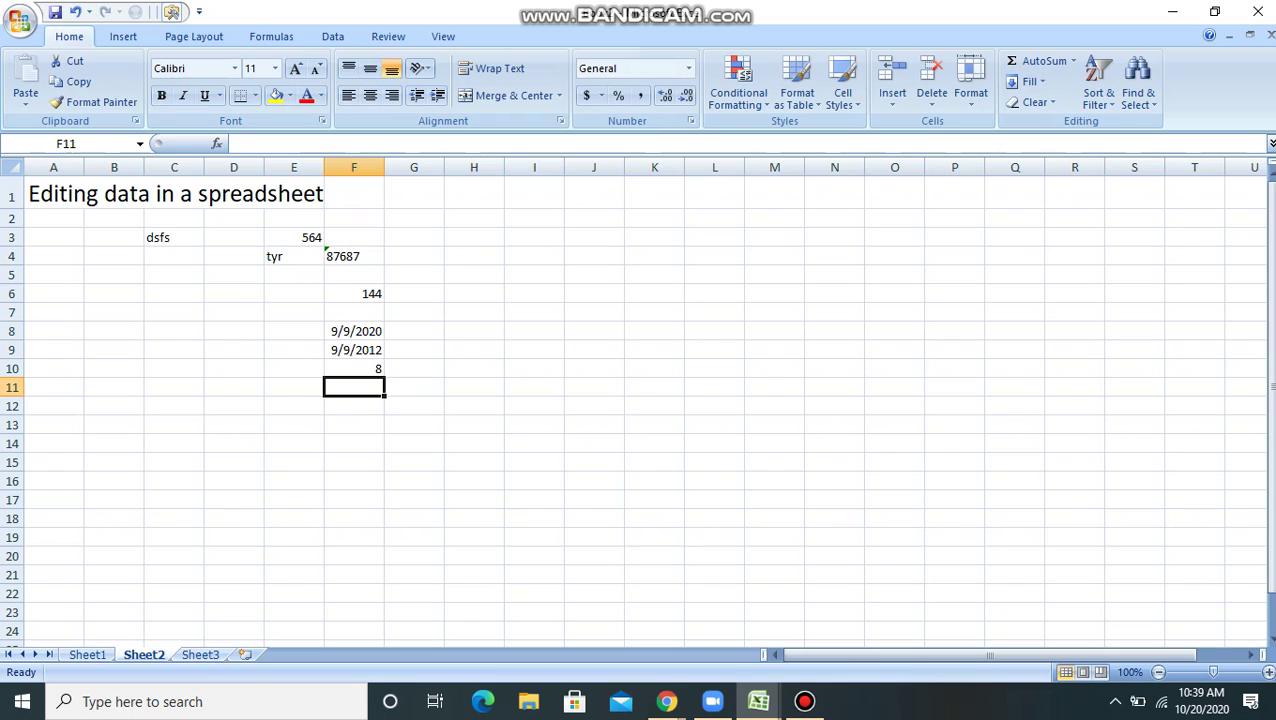
# - Open the title in cell A1 for editing, insert tt after "spr" in the word spreadsheet, and remove those letters again
pyautogui.press('Up')
pyautogui.press('Up')
pyautogui.press('Up')
pyautogui.press('Up')
pyautogui.press('Up')
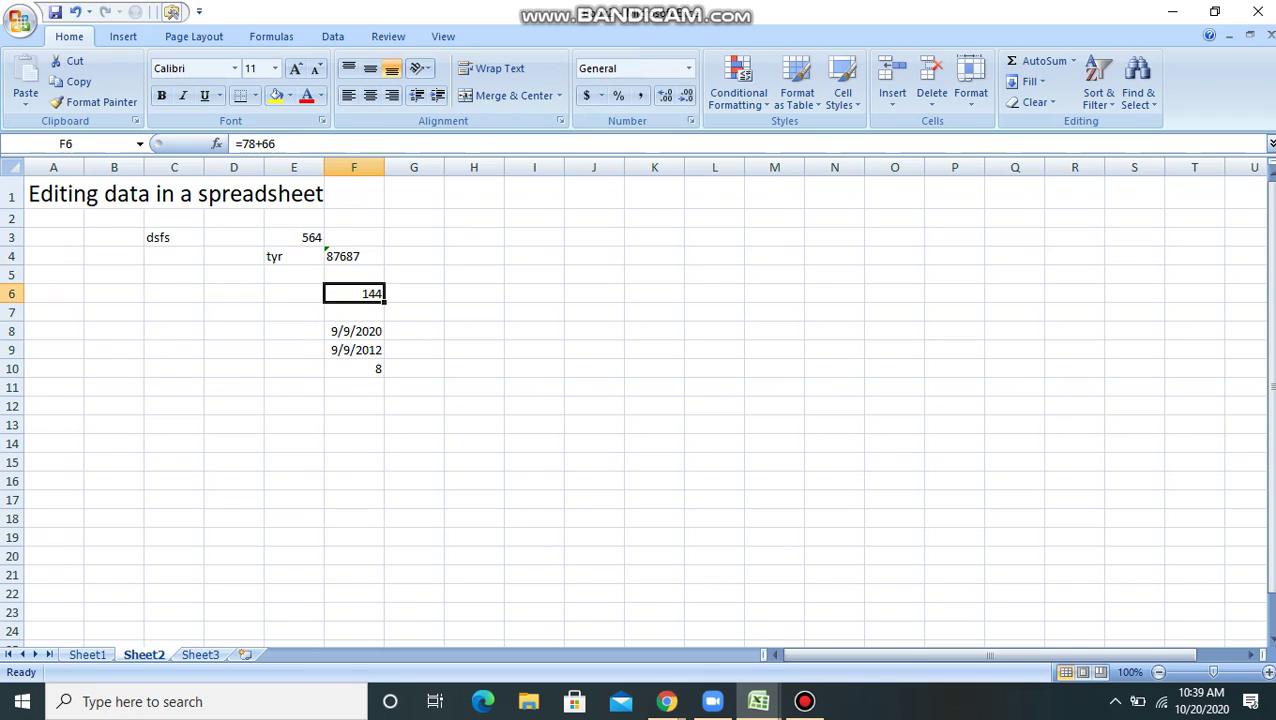
pyautogui.press('Left')
pyautogui.press('Left')
pyautogui.press('Left')
pyautogui.press('Left')
pyautogui.press('Left')
pyautogui.press('Up')
pyautogui.press('Up')
pyautogui.press('Up')
pyautogui.press('Up')
pyautogui.press('Up')
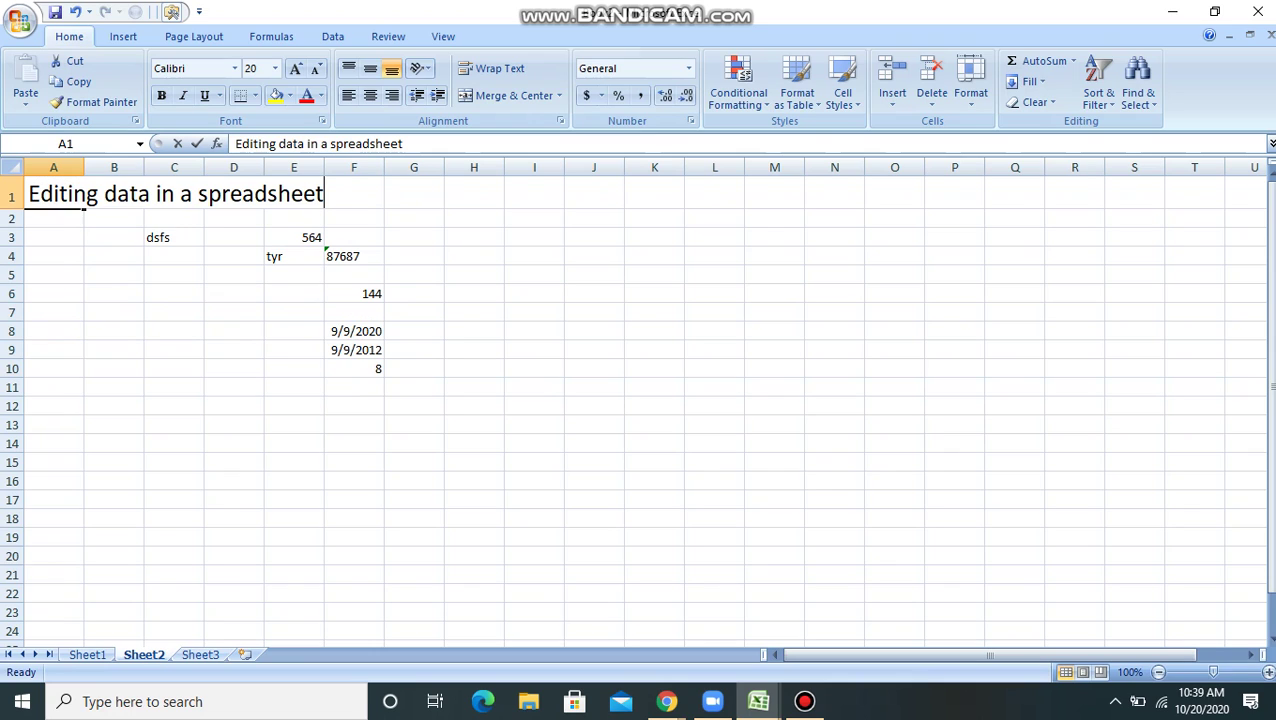
pyautogui.press('F2')
pyautogui.press('Left')
pyautogui.press('Left')
pyautogui.press('Left')
pyautogui.press('Left')
pyautogui.press('Left')
pyautogui.press('Left')
pyautogui.press('Left')
pyautogui.press('Left')
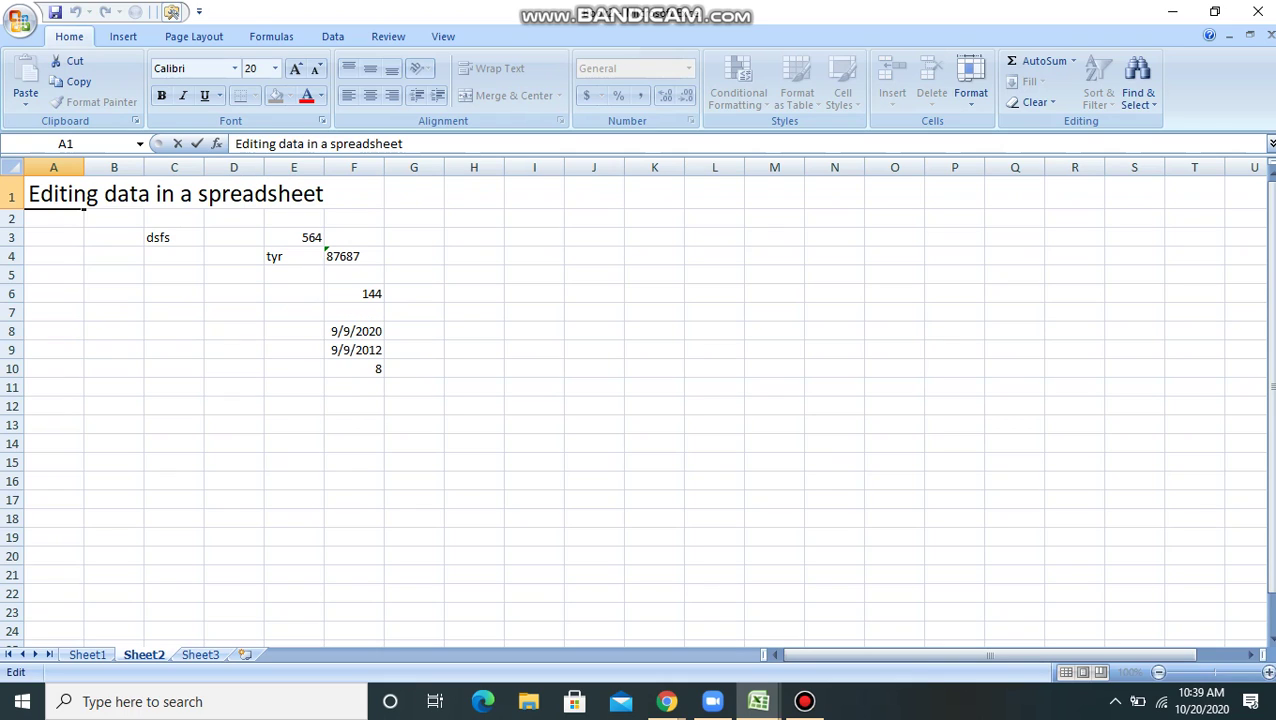
pyautogui.write('tt')
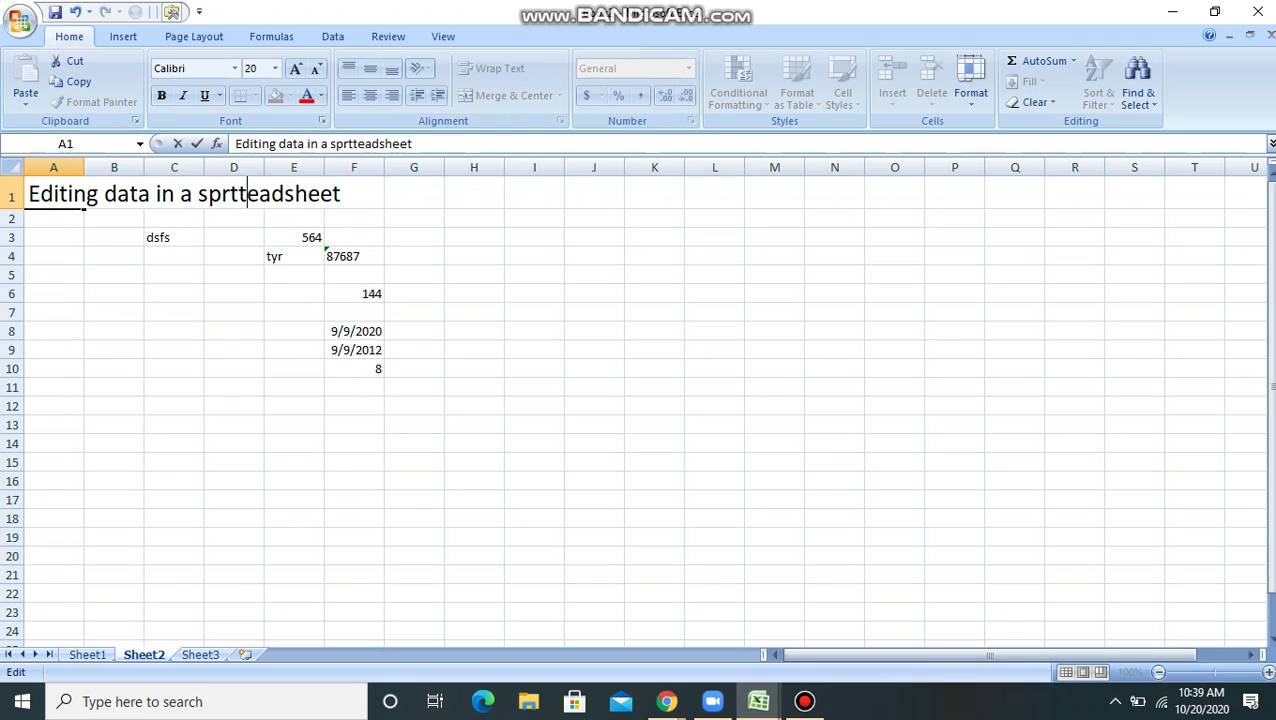
pyautogui.press('BackSpace')
pyautogui.press('BackSpace')
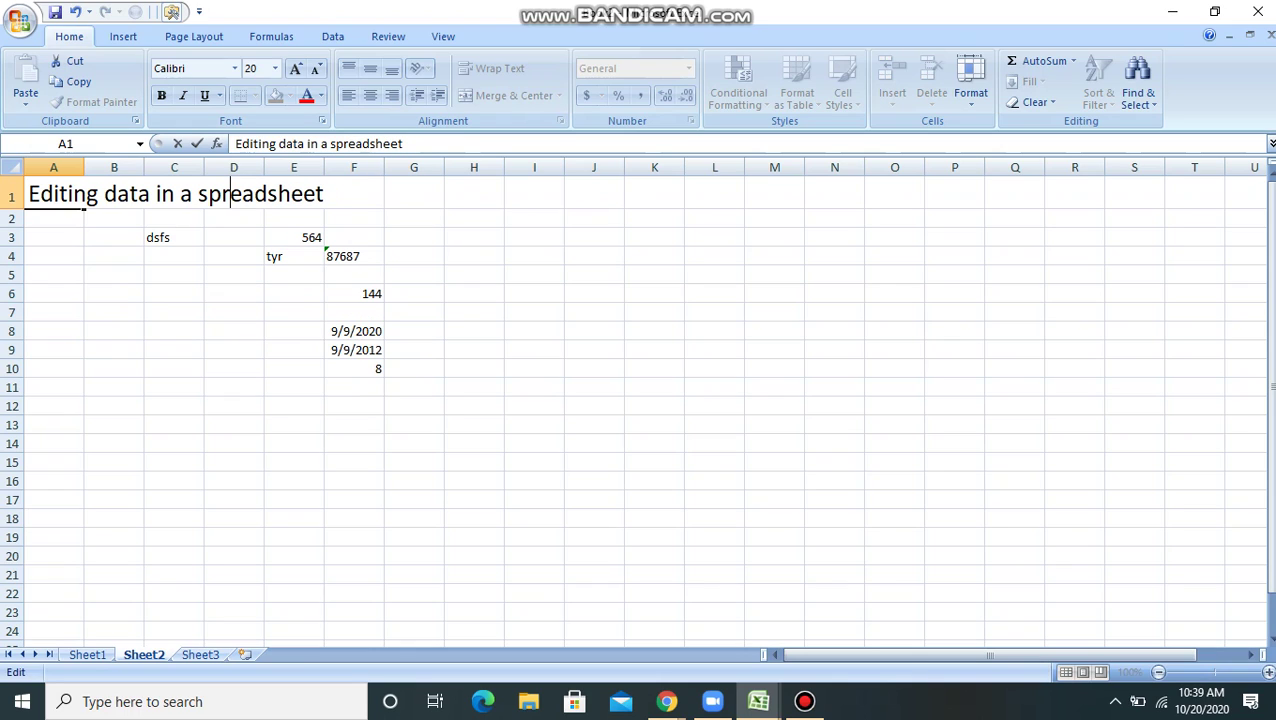
# - Add an extra space between all the words of the title in cell A1 and commit the edit
pyautogui.press('Left')
pyautogui.press('Left')
pyautogui.press('Left')
pyautogui.press('Left')
pyautogui.press('Left')
pyautogui.press('Left')
pyautogui.press('Left')
pyautogui.press('Left')
pyautogui.press('Left')
pyautogui.press('Left')
pyautogui.press('Left')
pyautogui.press('Left')
pyautogui.press('Left')
pyautogui.press('Left')
pyautogui.press('Left')
pyautogui.press('Left')
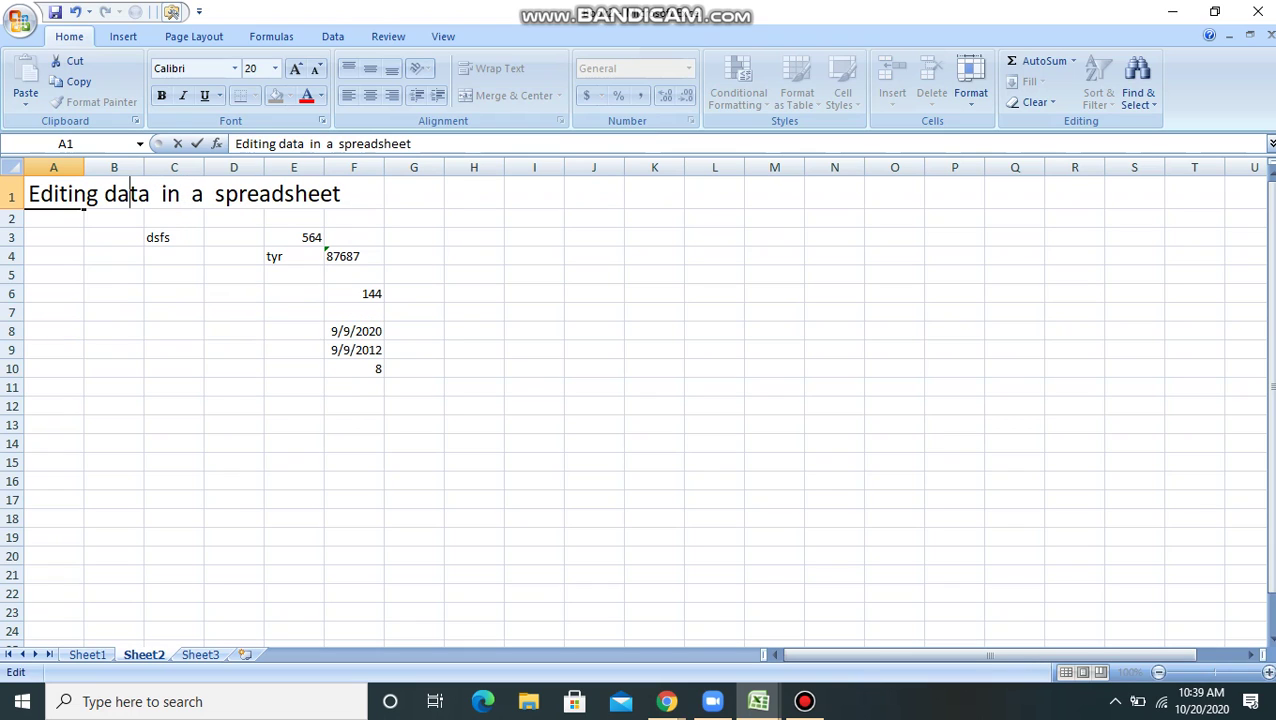
pyautogui.press('Right')
pyautogui.press('Return')
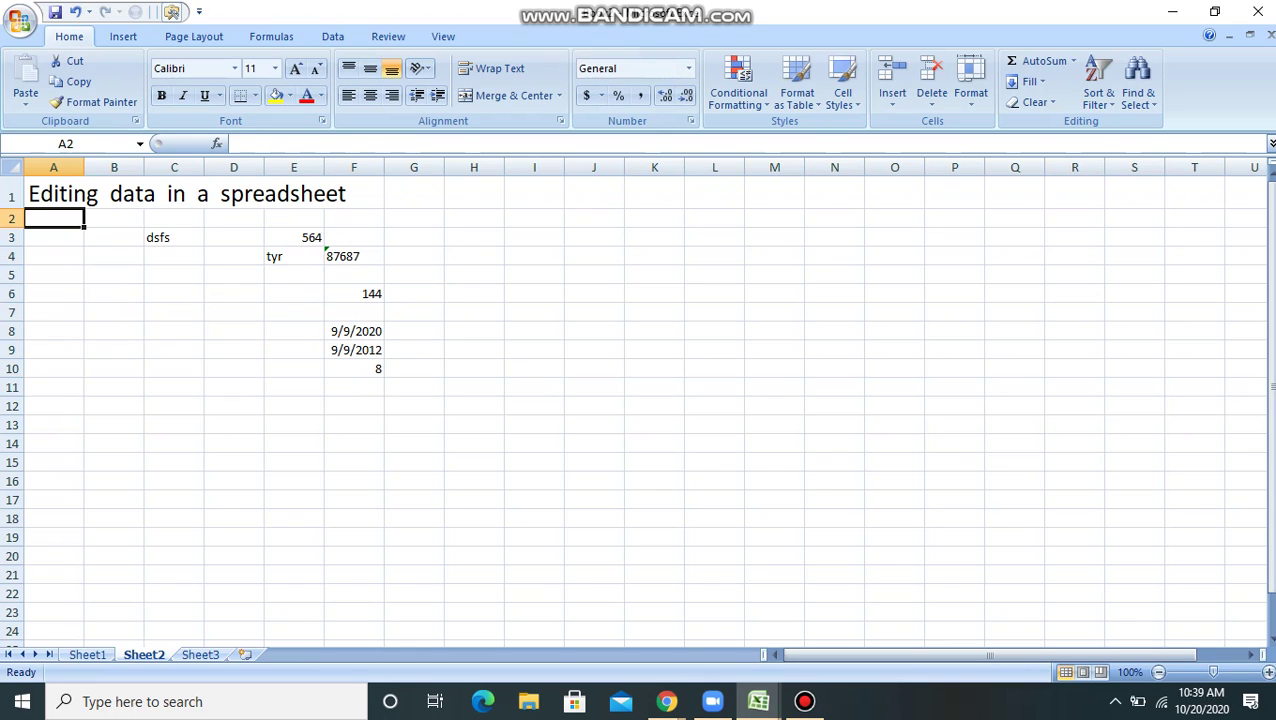
# - Reopen cell A1's title for editing and close it, and start overwriting the title with the letter a and discard that
pyautogui.press('Up')
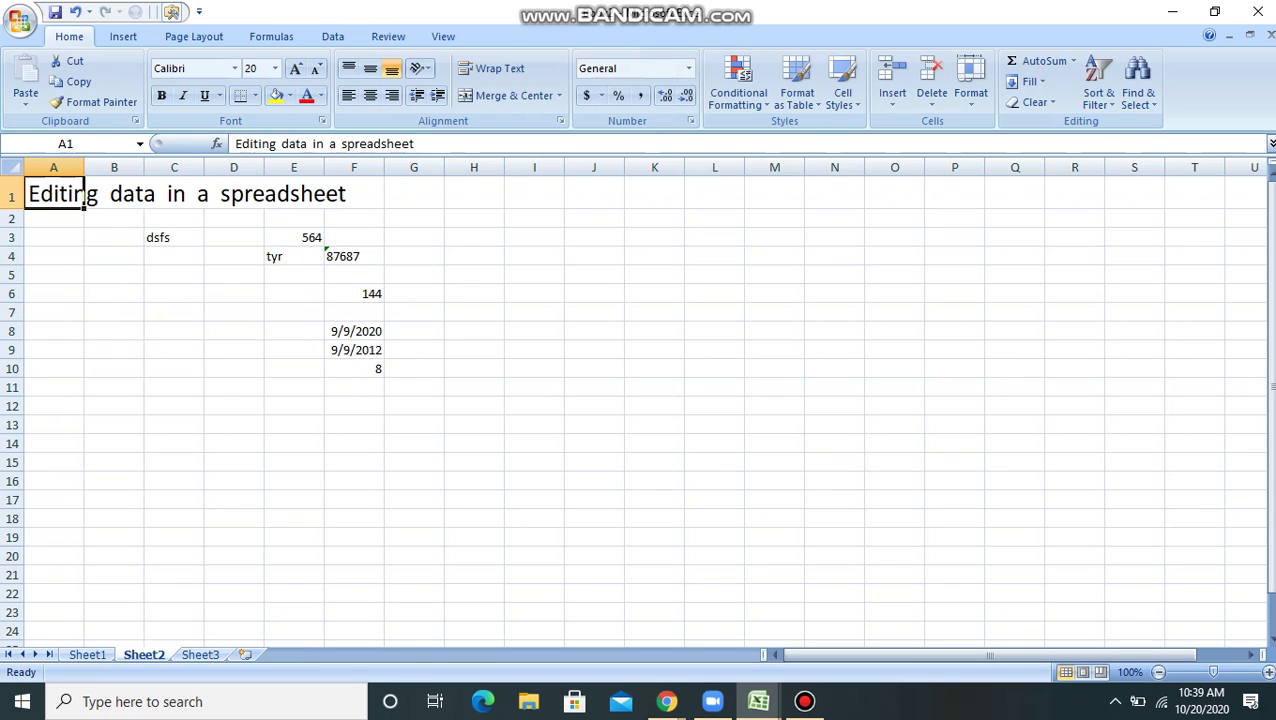
pyautogui.press('F2')
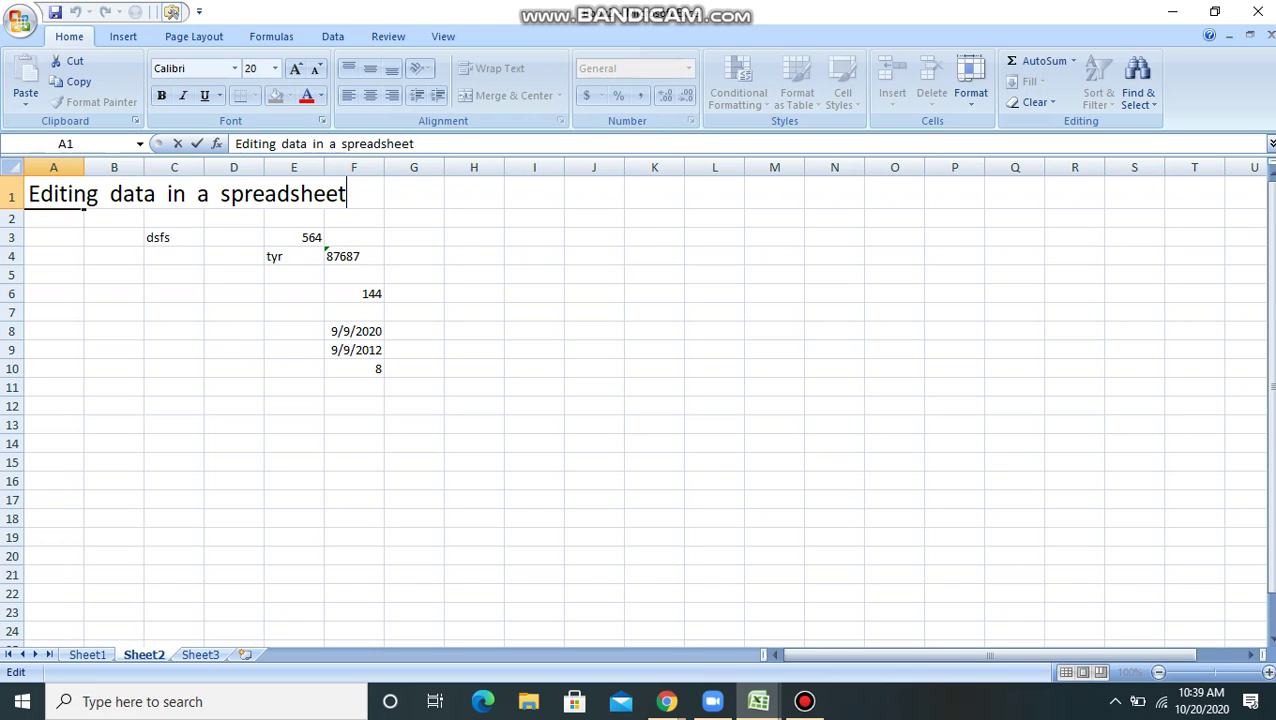
pyautogui.press('Return')
pyautogui.click(54, 193)
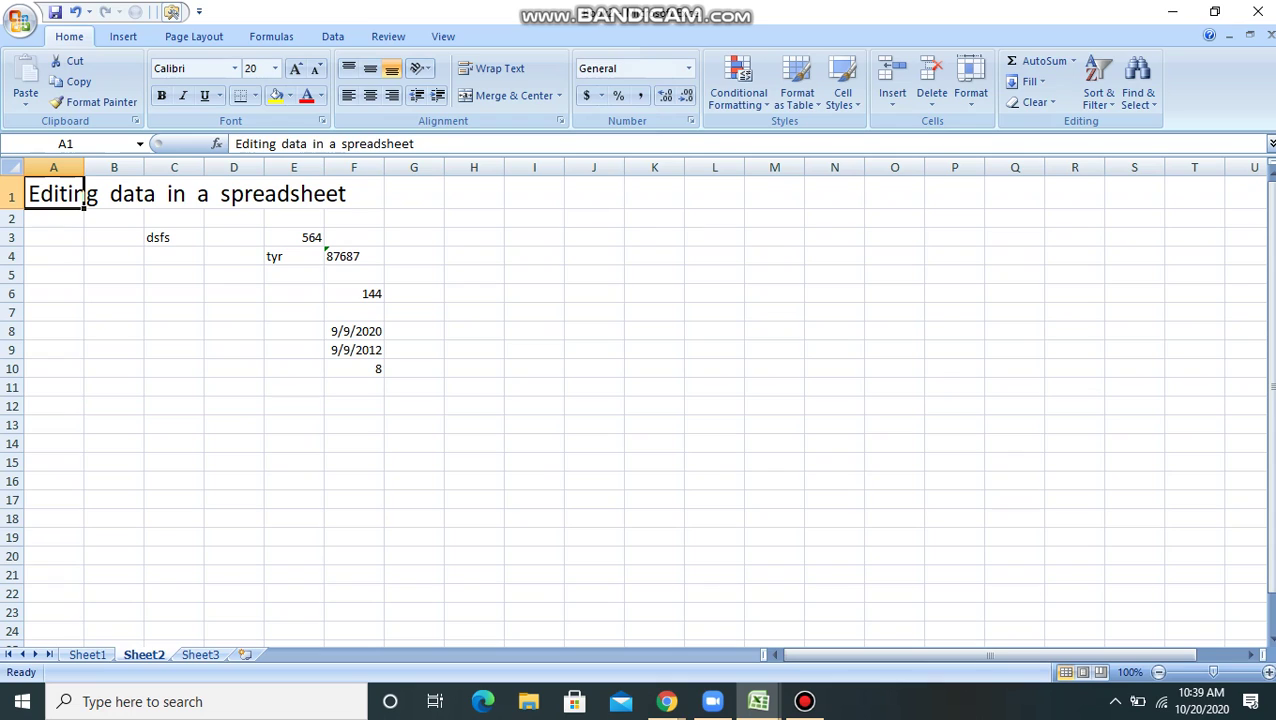
pyautogui.write('a')
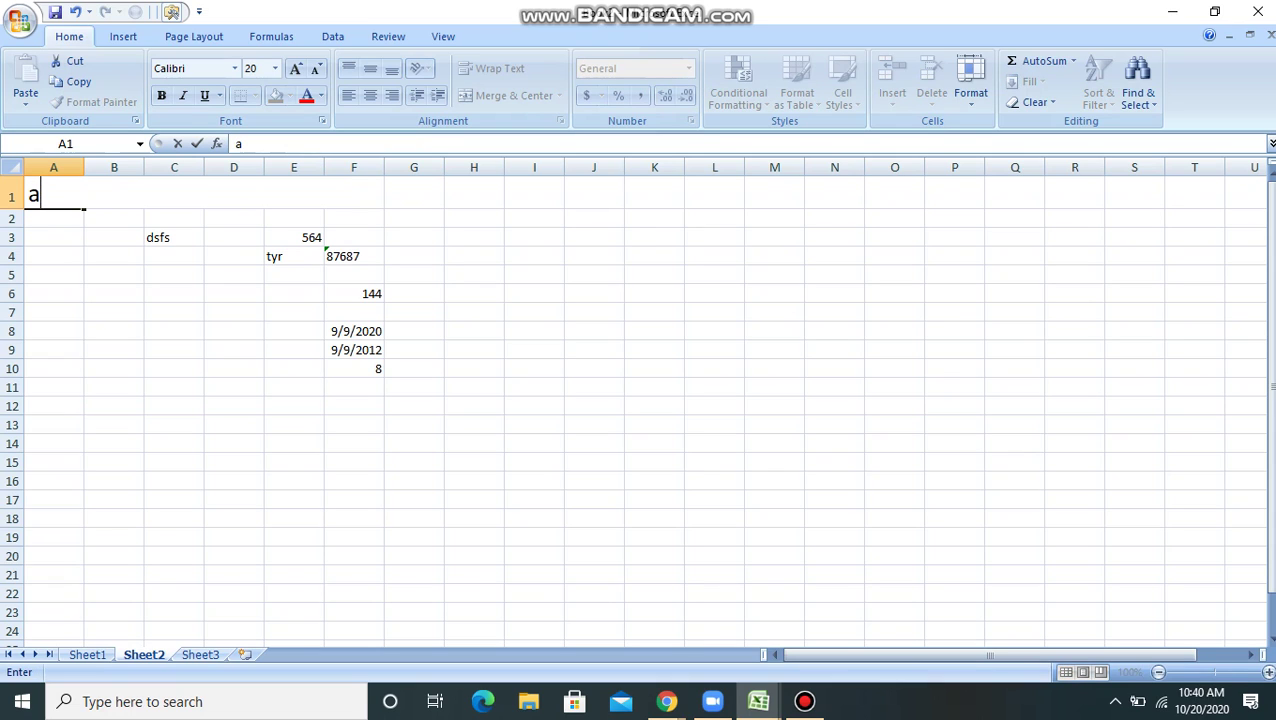
pyautogui.press('BackSpace')
pyautogui.hotkey('ctrl', 'z')
# - Select the cell range F8:G10, starting from cell F8
pyautogui.click(354, 500)
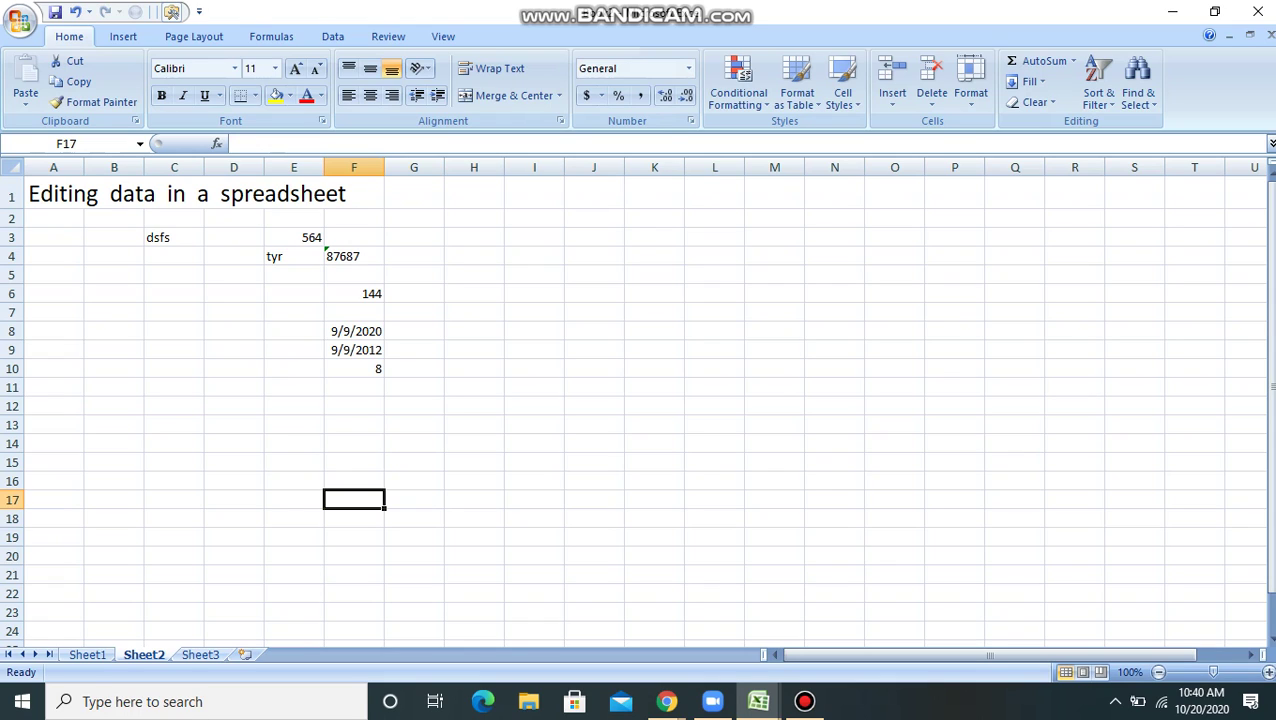
pyautogui.press('Up')
pyautogui.press('Up')
pyautogui.press('Up')
pyautogui.press('Up')
pyautogui.press('Up')
pyautogui.press('Up')
pyautogui.press('Up')
pyautogui.press('Up')
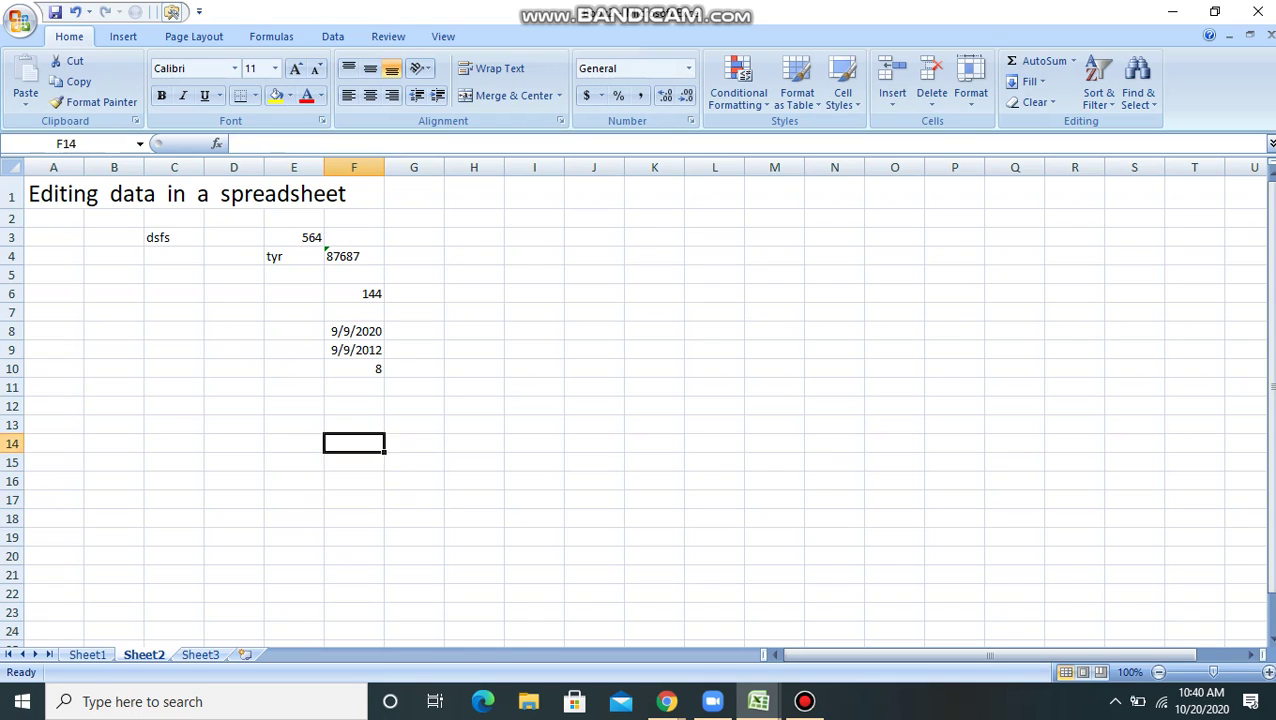
pyautogui.press('Up')
pyautogui.hotkey('shift', 'Down')
pyautogui.hotkey('shift', 'Down')
pyautogui.hotkey('shift', 'Right')
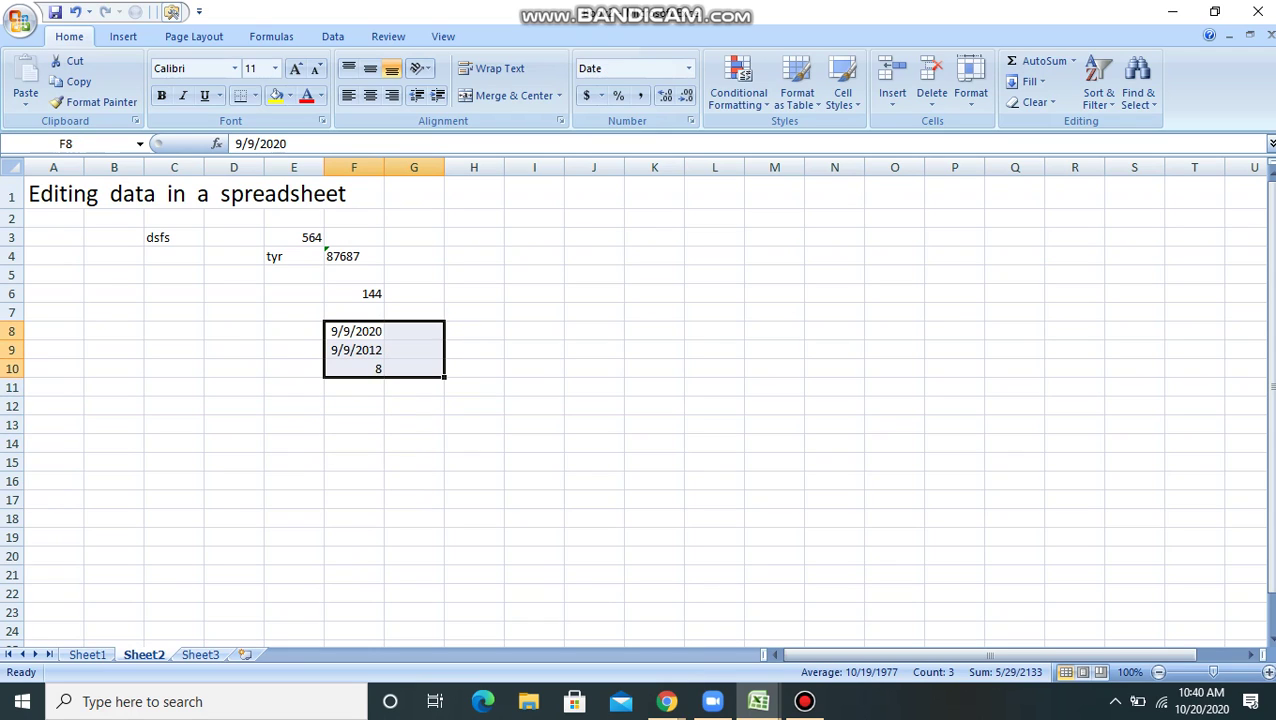
# - Delete the date from cell F8 alone
pyautogui.press('Right')
pyautogui.press('Left')
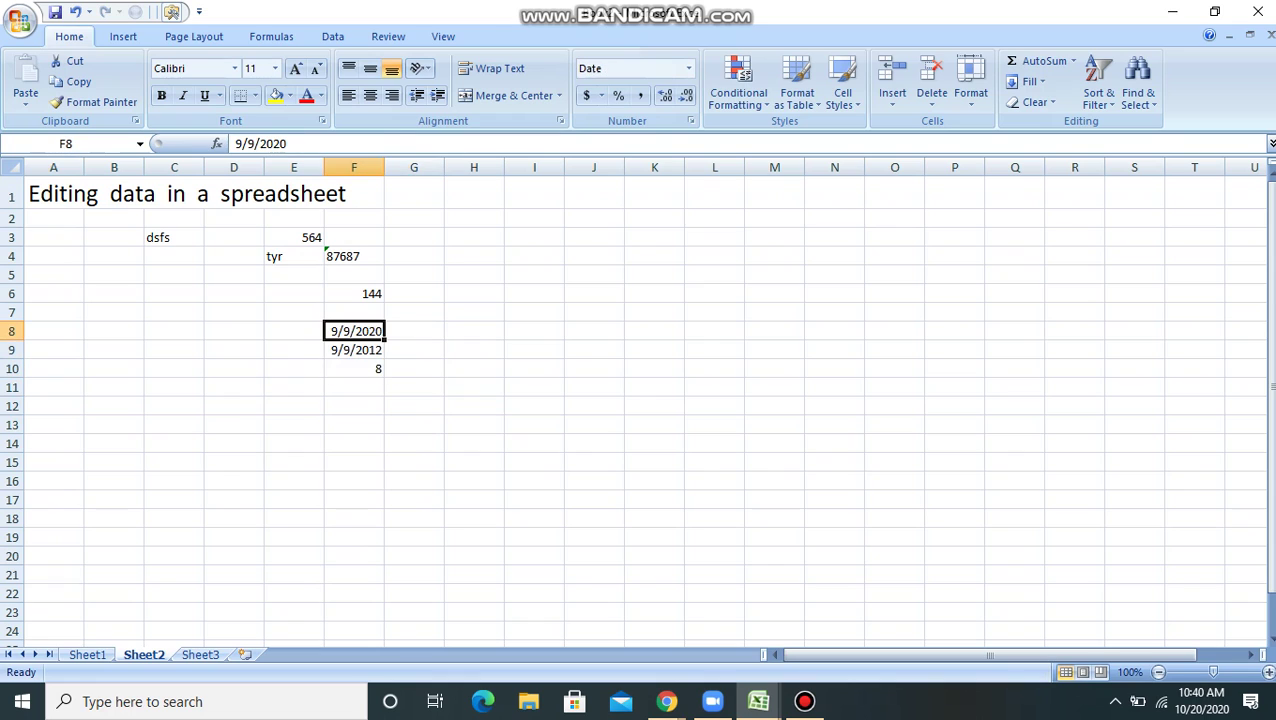
pyautogui.press('BackSpace')
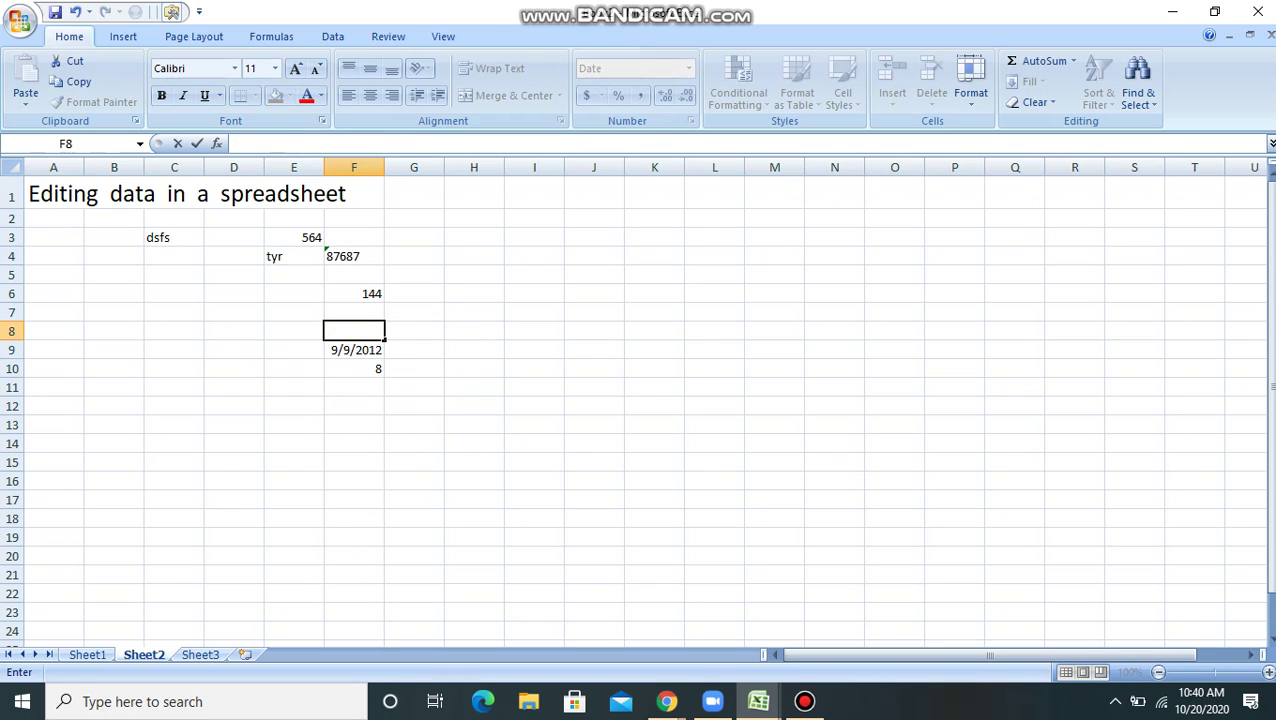
pyautogui.press('Return')
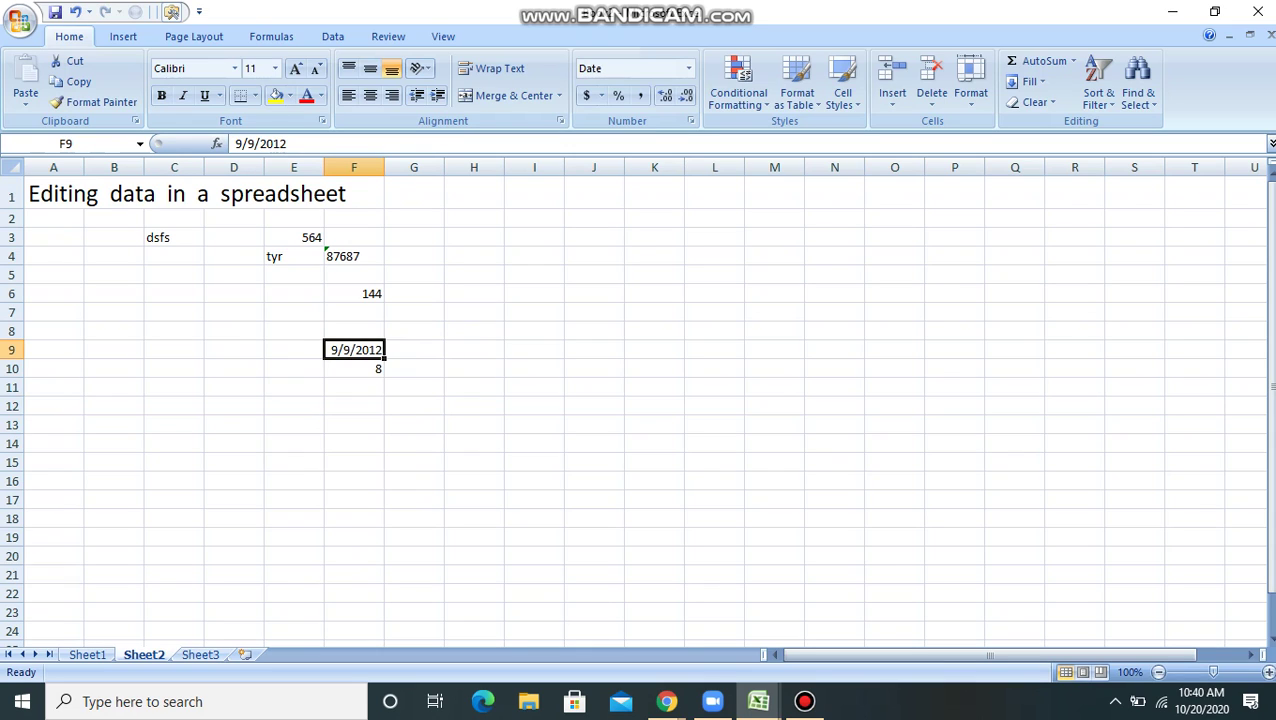
# - Clear the contents of the date cell F9 and of the formula cell F6
pyautogui.rightClick(366, 349)
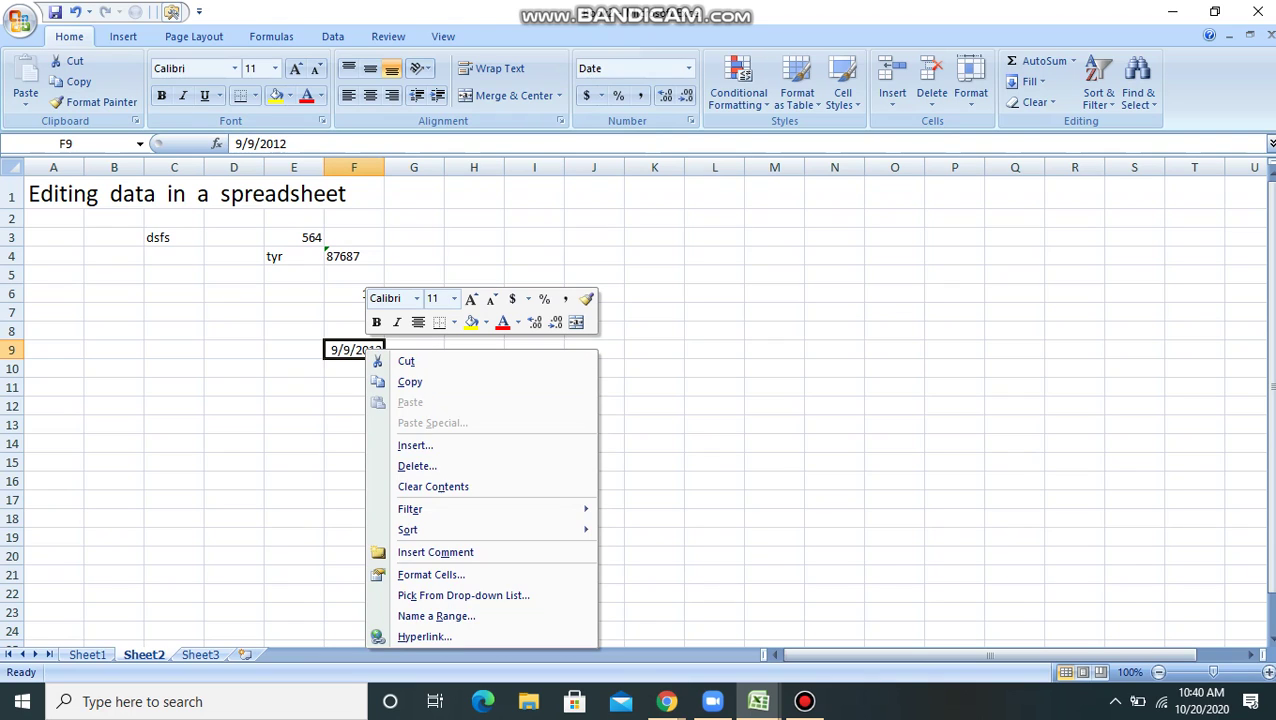
pyautogui.click(433, 486)
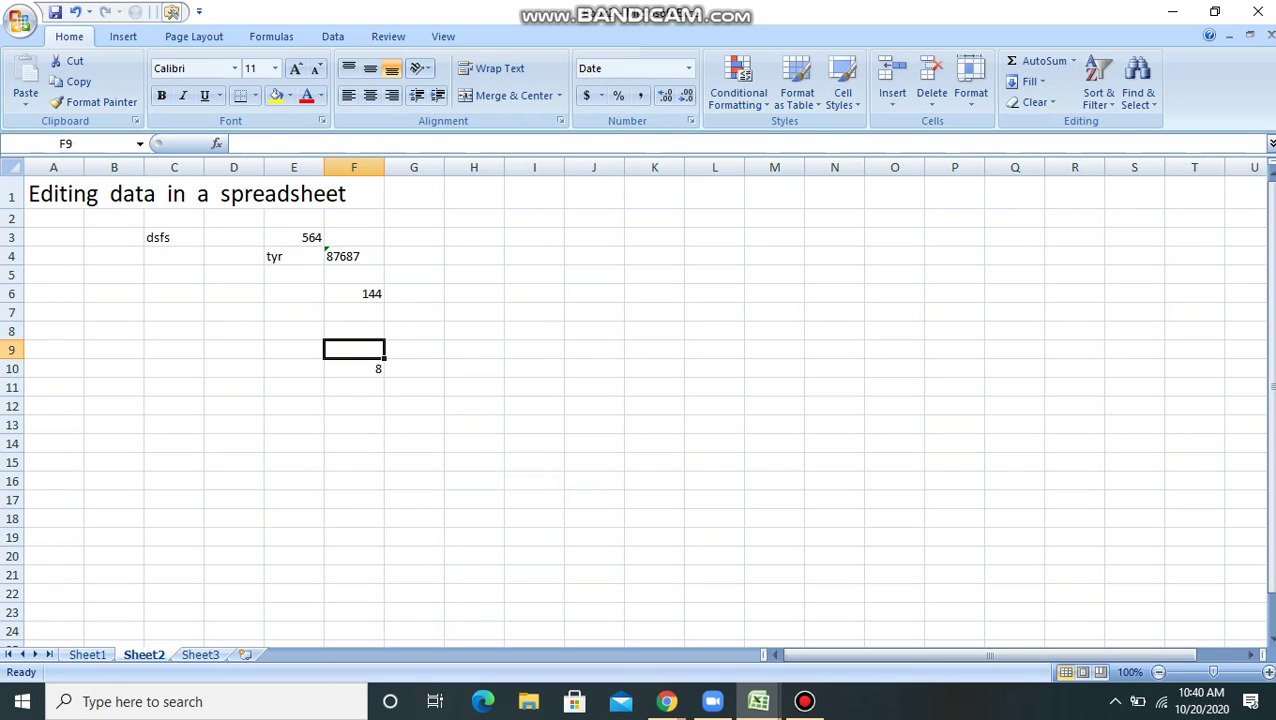
pyautogui.click(354, 294)
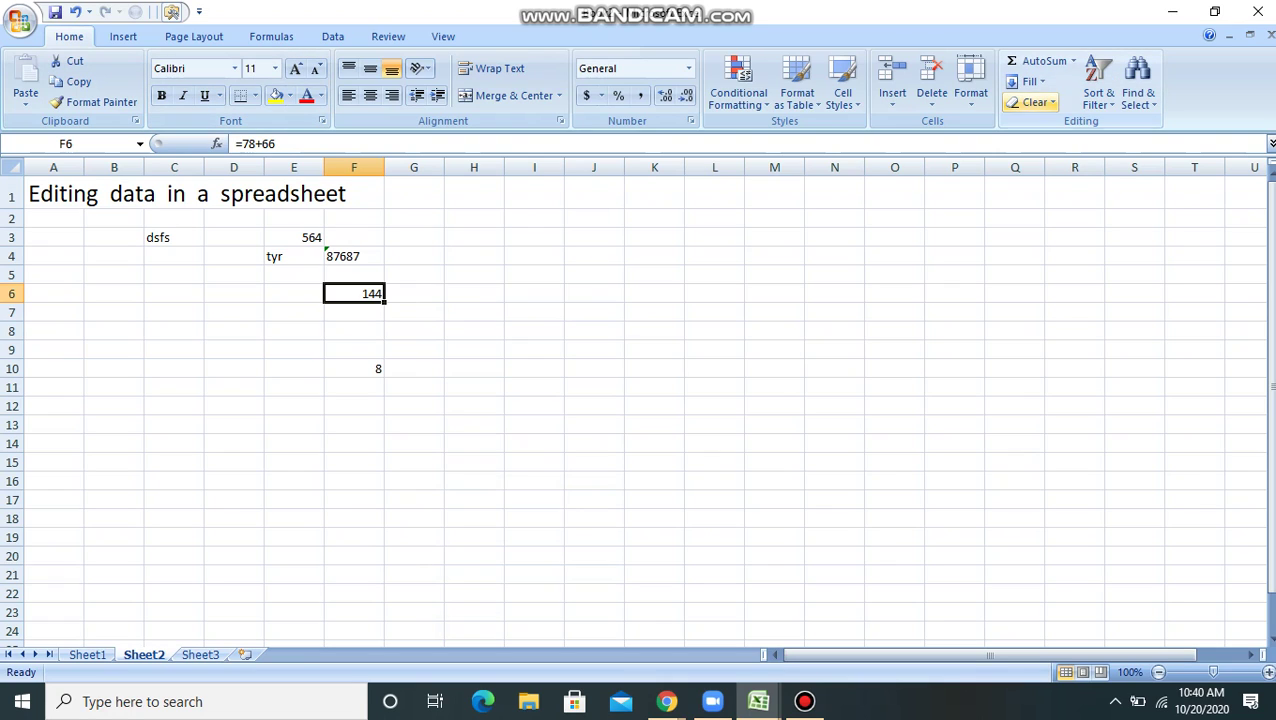
pyautogui.click(1035, 102)
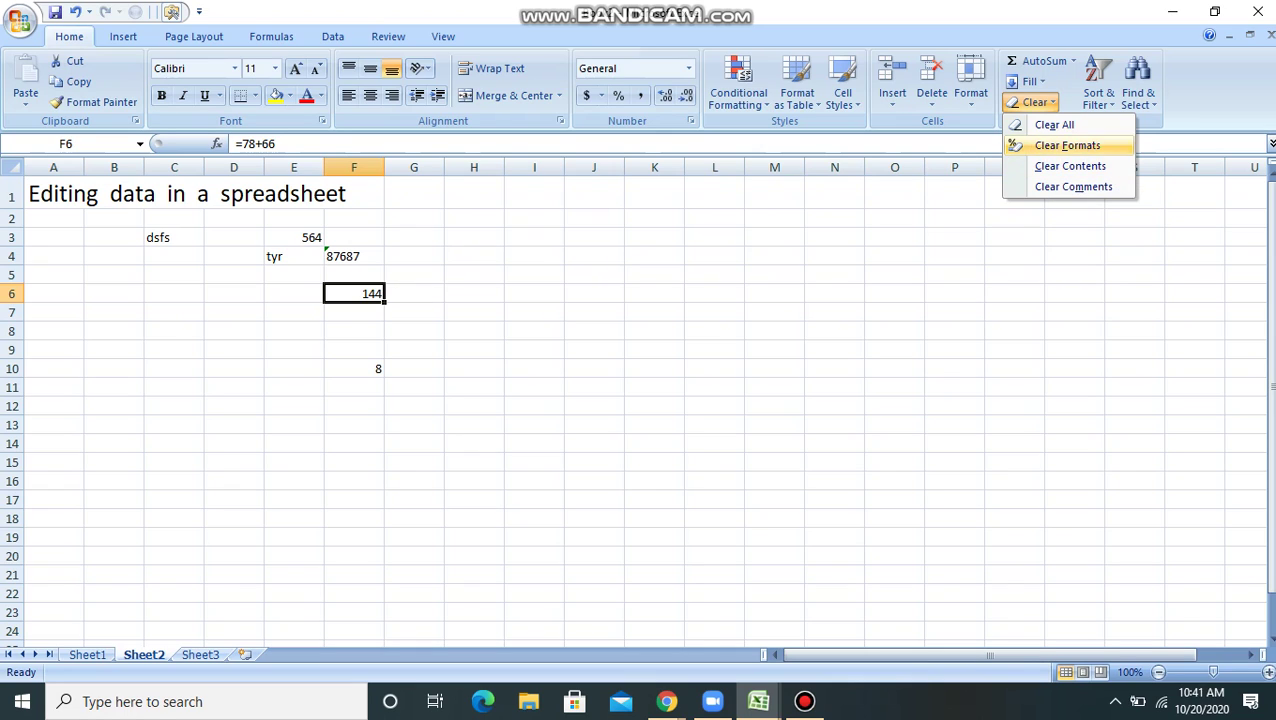
pyautogui.click(1070, 166)
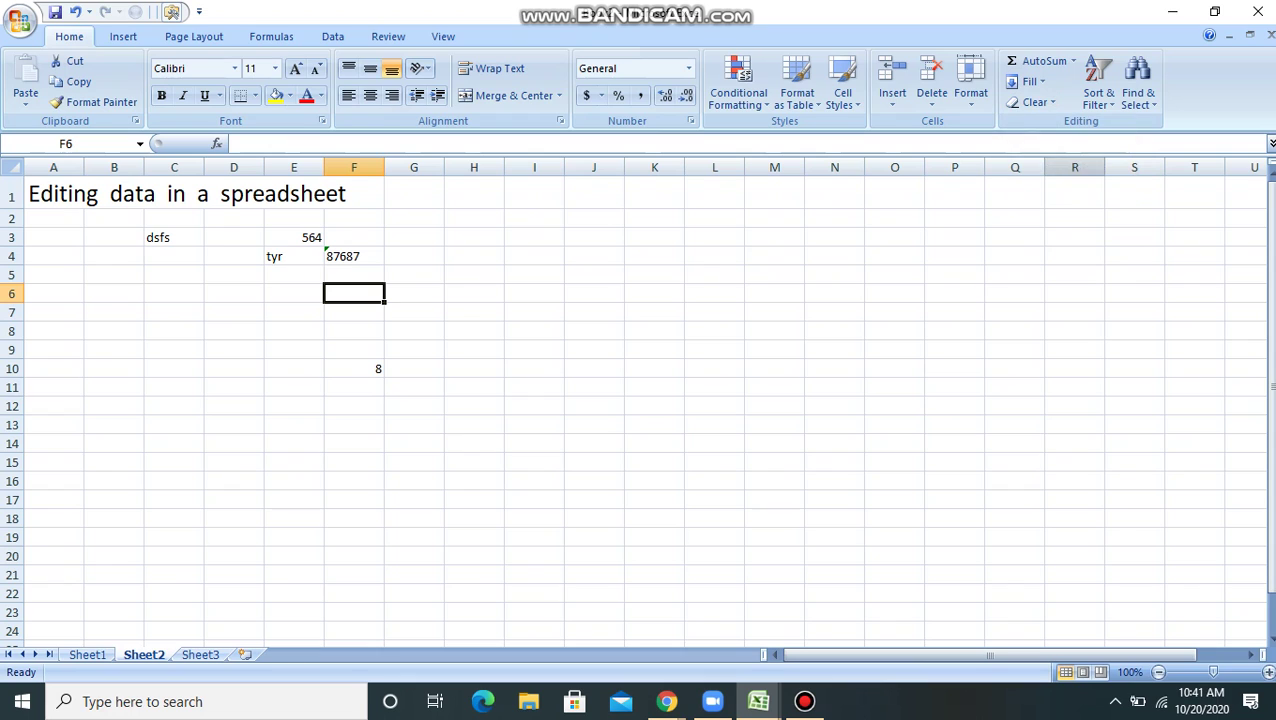
# - Enter the text sdf in the emptied cell F6
pyautogui.write('sdf')
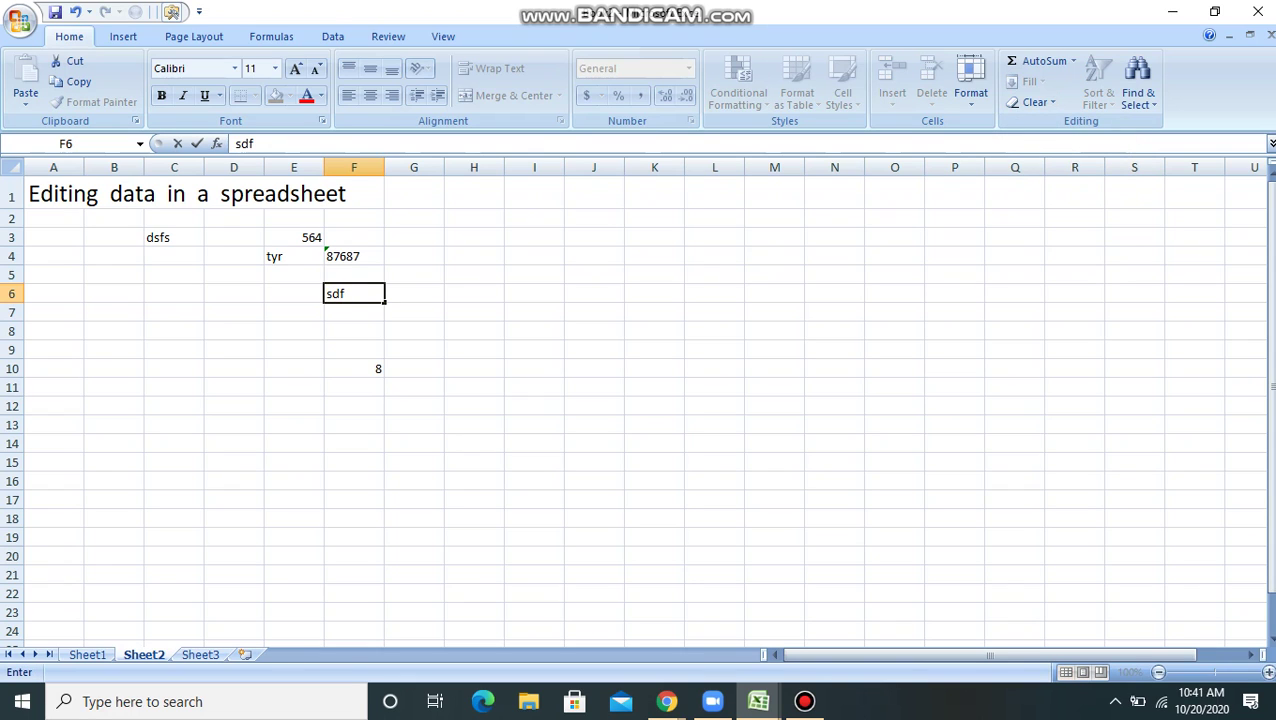
pyautogui.press('Return')
pyautogui.press('Return')
# - Underline the text in cell F6 and set its font size to 22
pyautogui.click(353, 294)
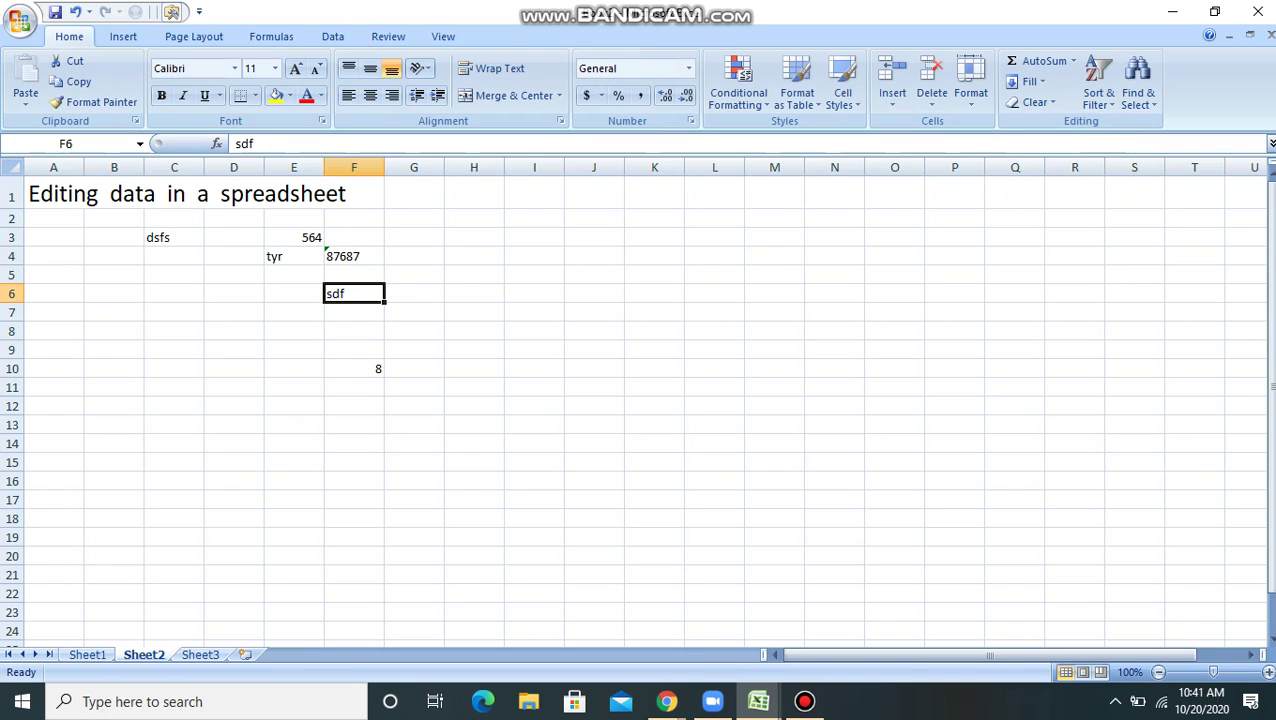
pyautogui.click(204, 96)
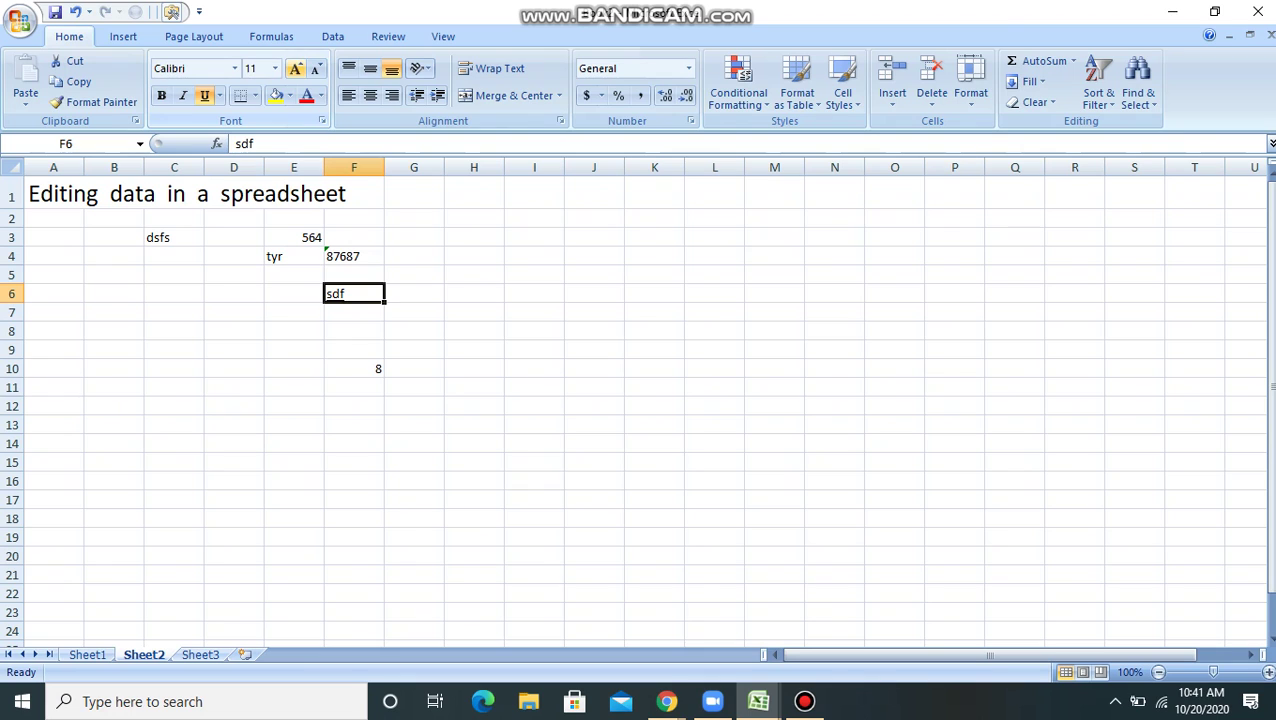
pyautogui.click(275, 68)
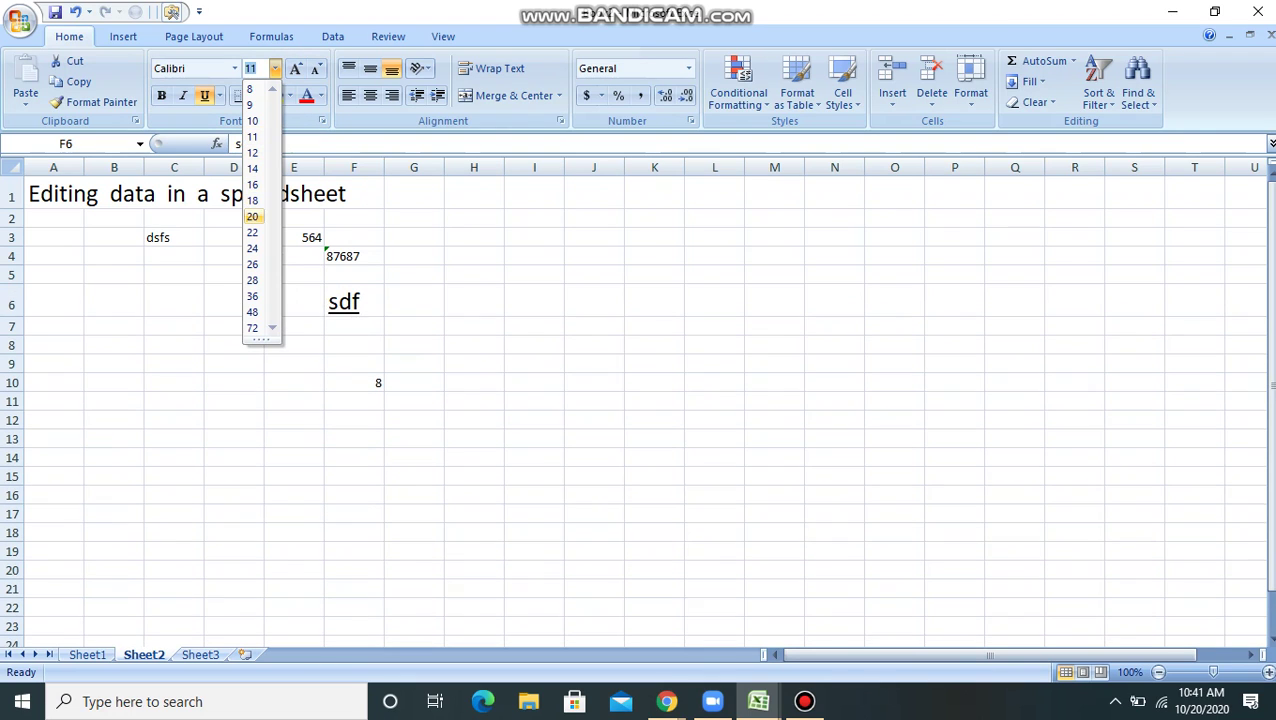
pyautogui.click(252, 232)
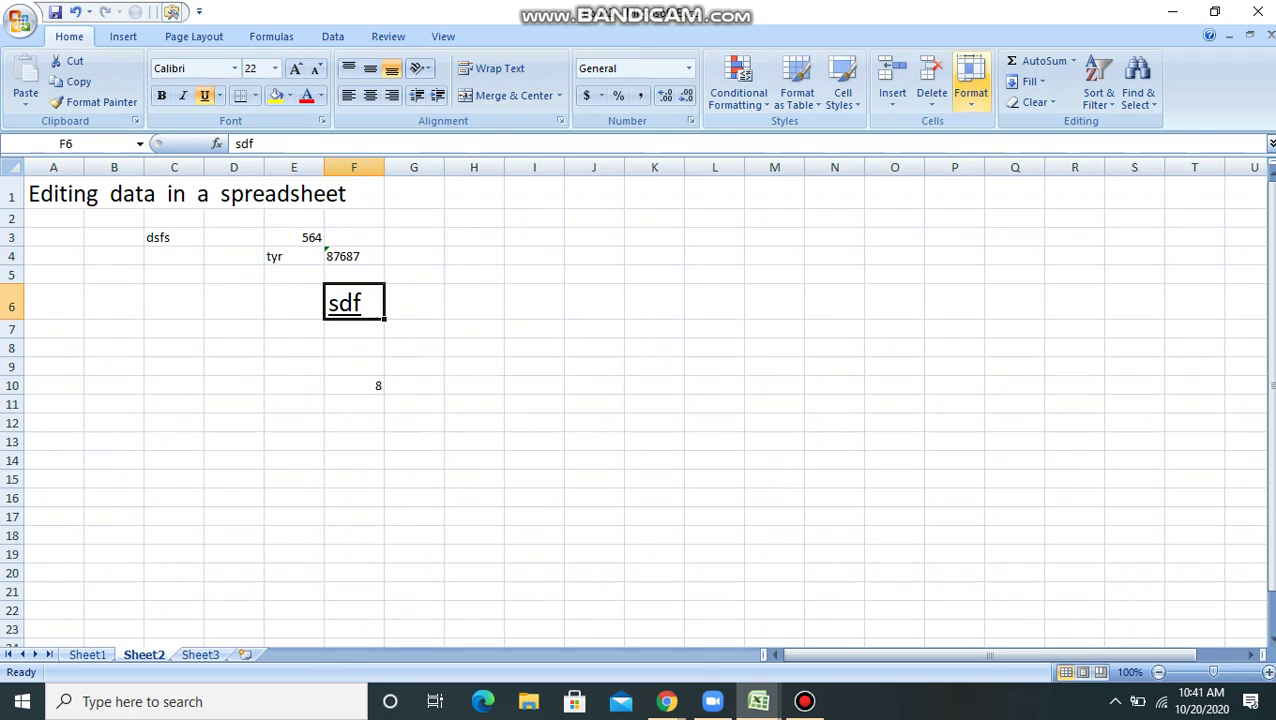
# - Clear only the formats of cell F6, keeping its text
pyautogui.click(1035, 102)
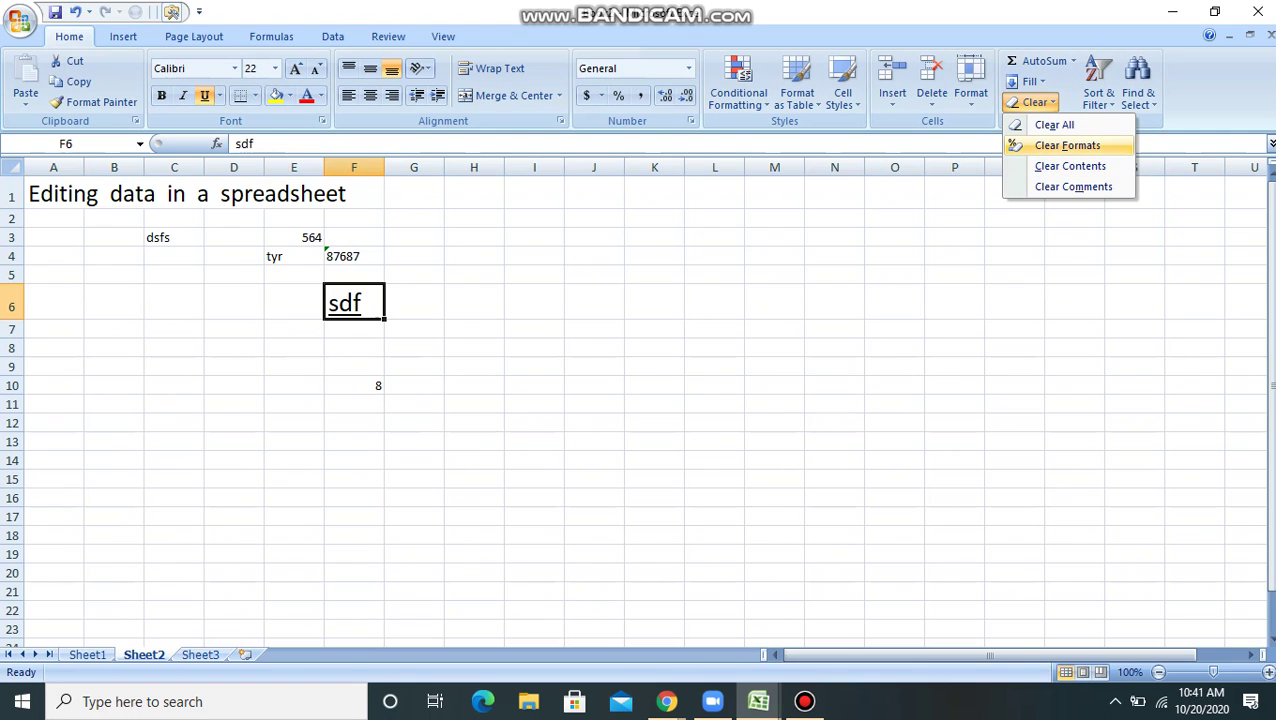
pyautogui.click(1067, 145)
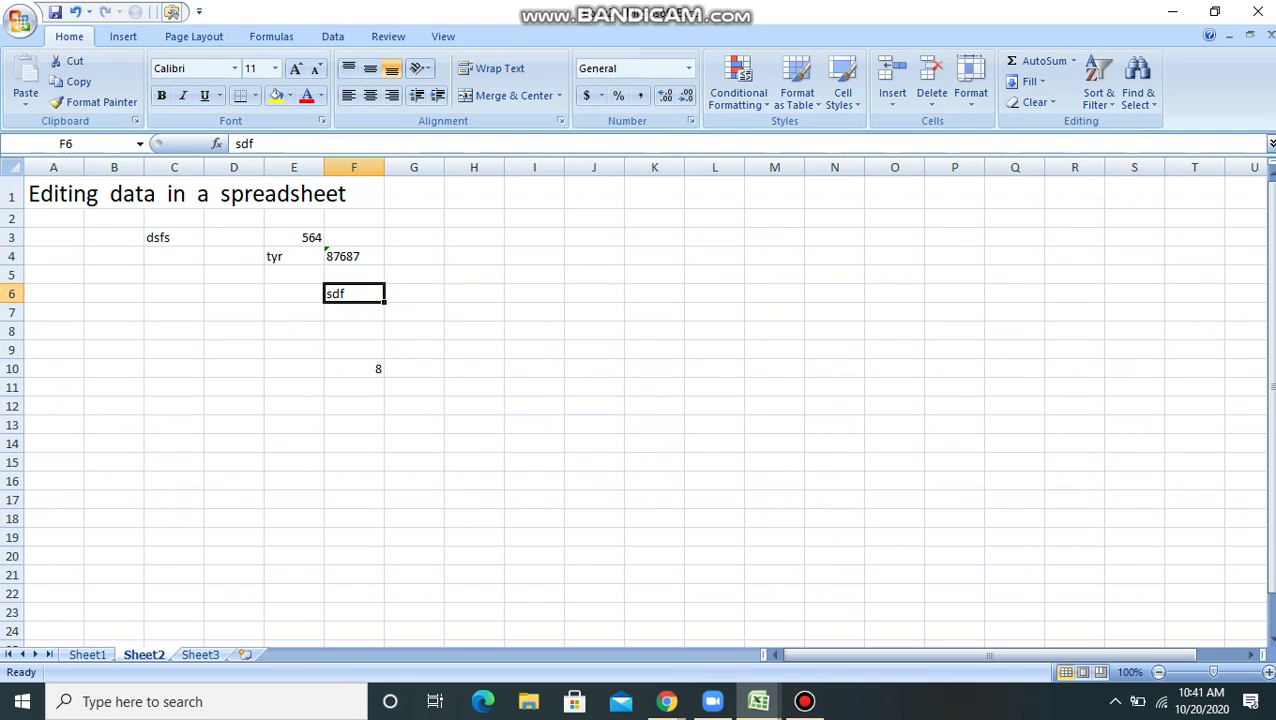
pyautogui.click(1026, 144)
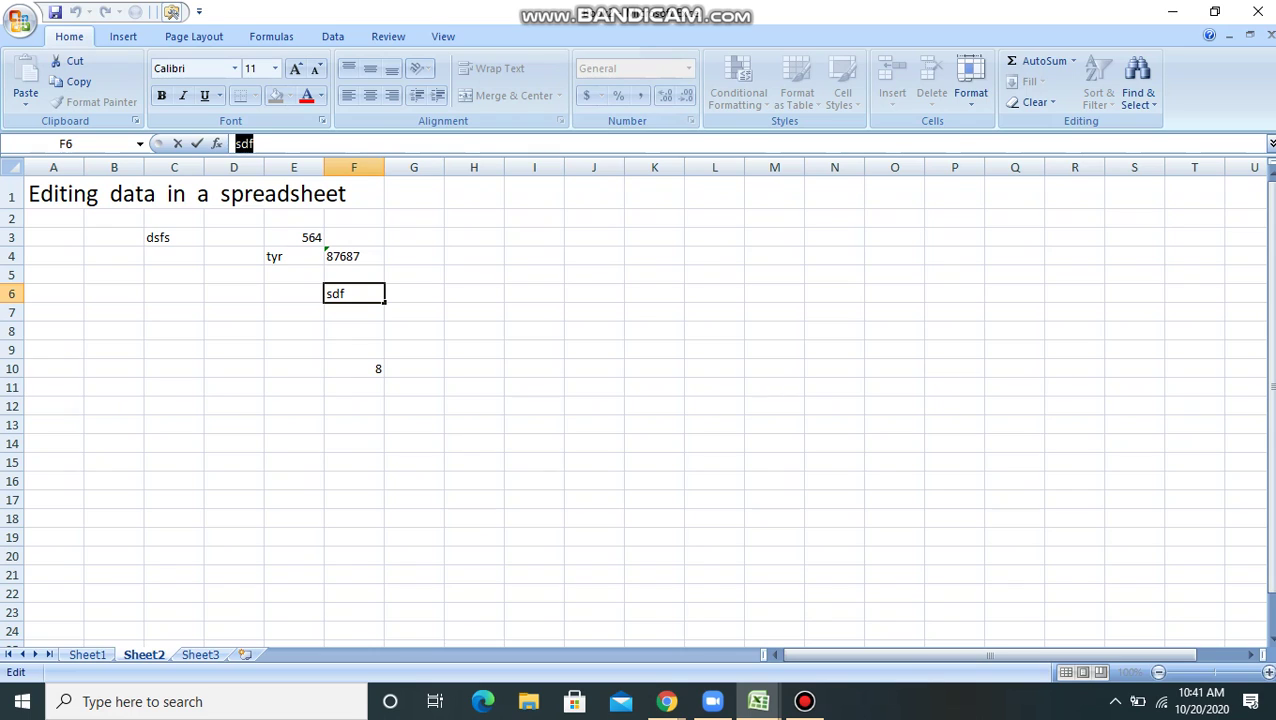
pyautogui.press('Escape')
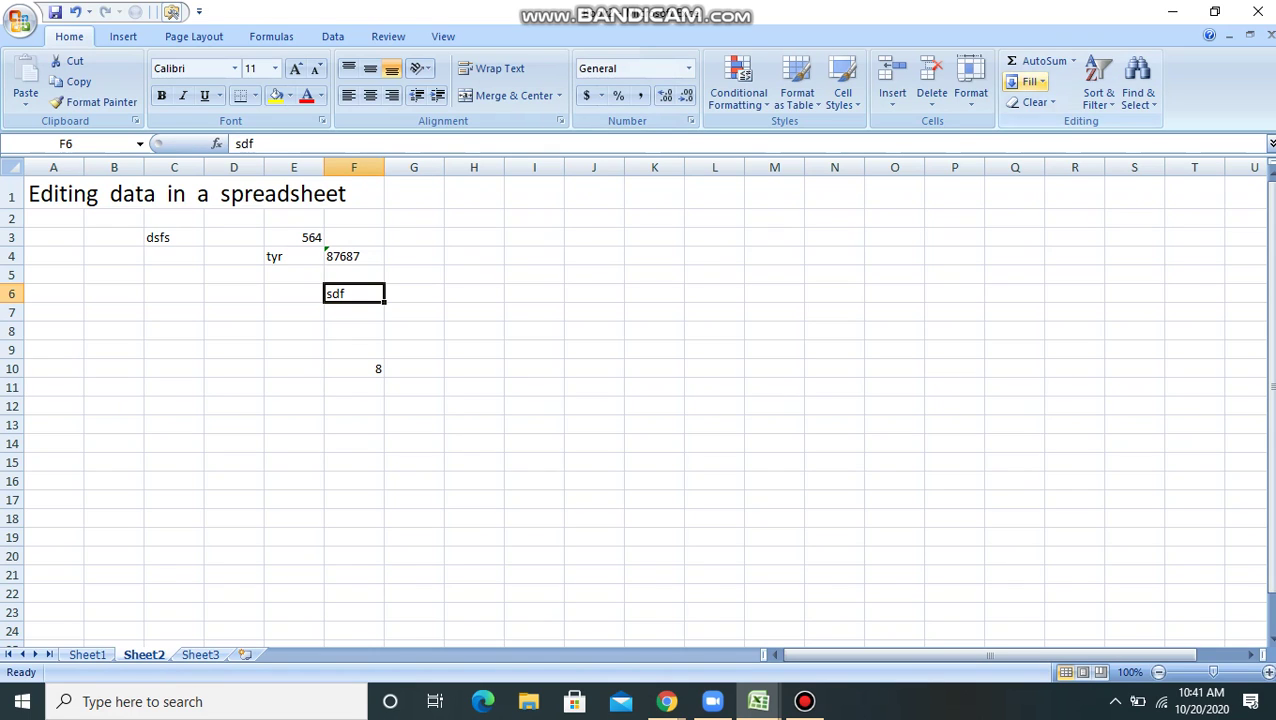
# - Clear everything from cell F6, both contents and formats, and move the selection to cell P3
pyautogui.click(1033, 102)
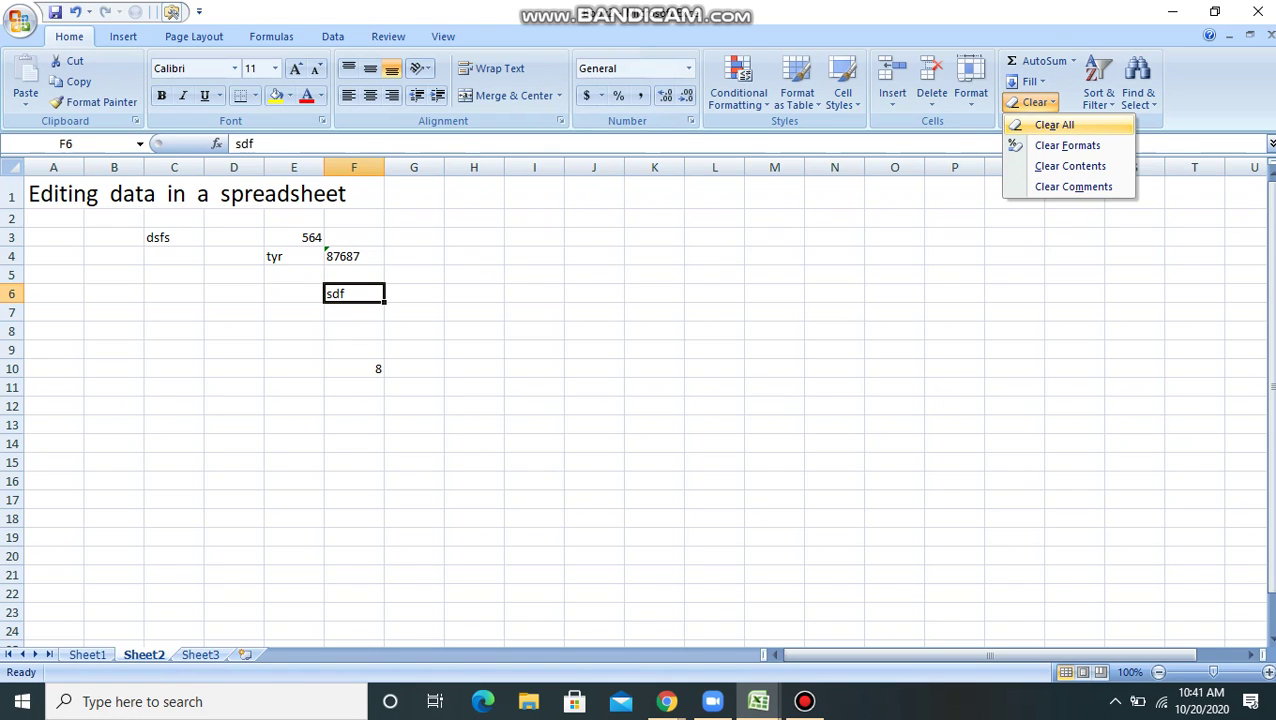
pyautogui.click(1054, 125)
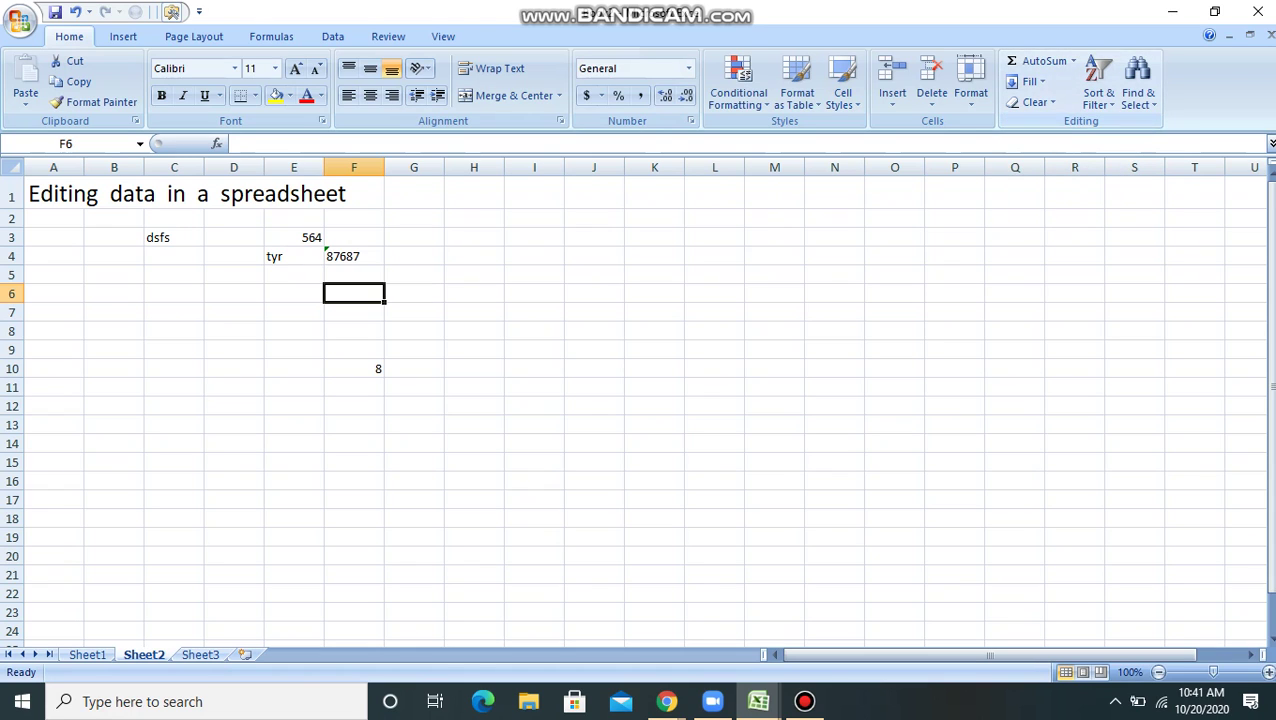
pyautogui.click(955, 237)
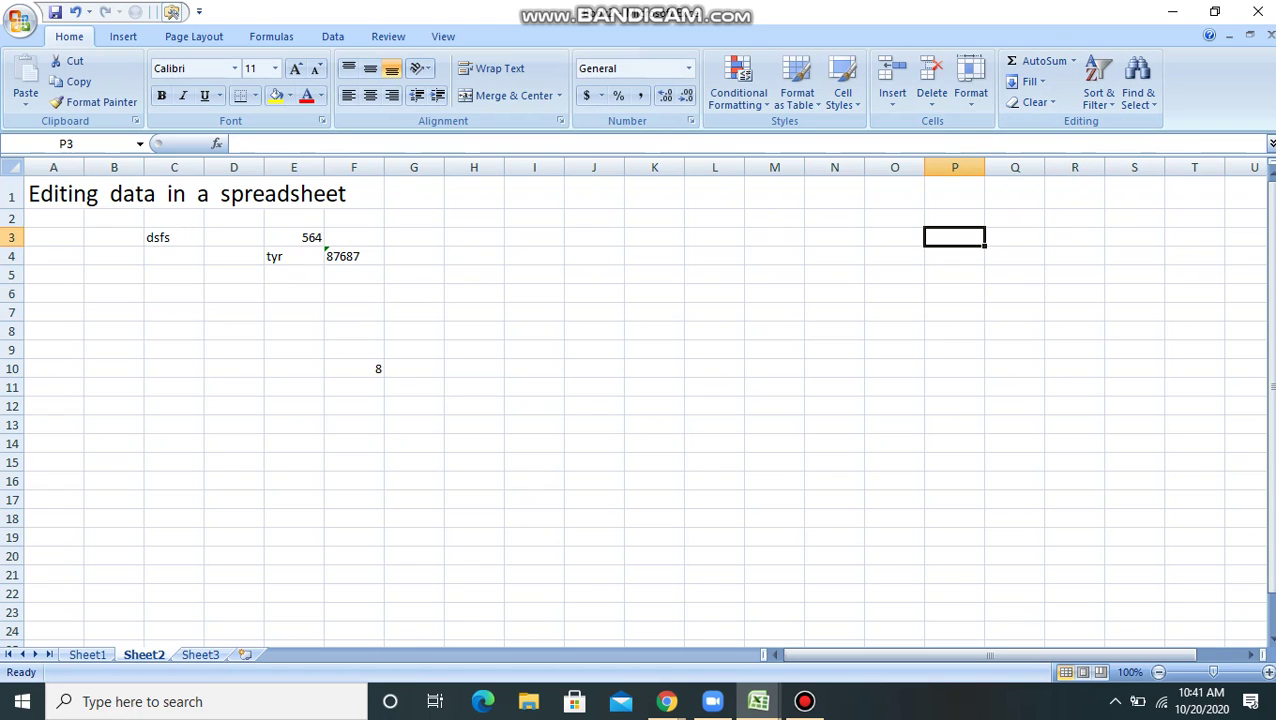
pyautogui.click(805, 701)
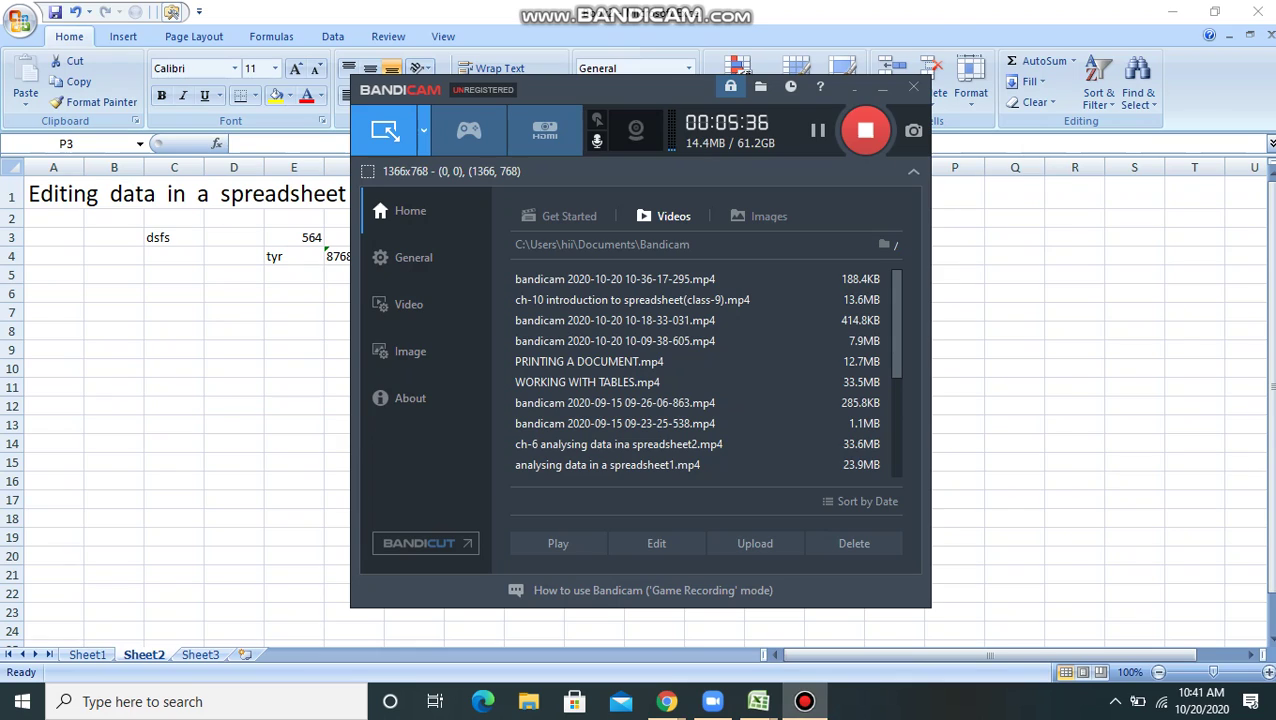
# - Bring the spreadsheet back into view and enter the addition formula =234+54 in cell L3
pyautogui.click(883, 86)
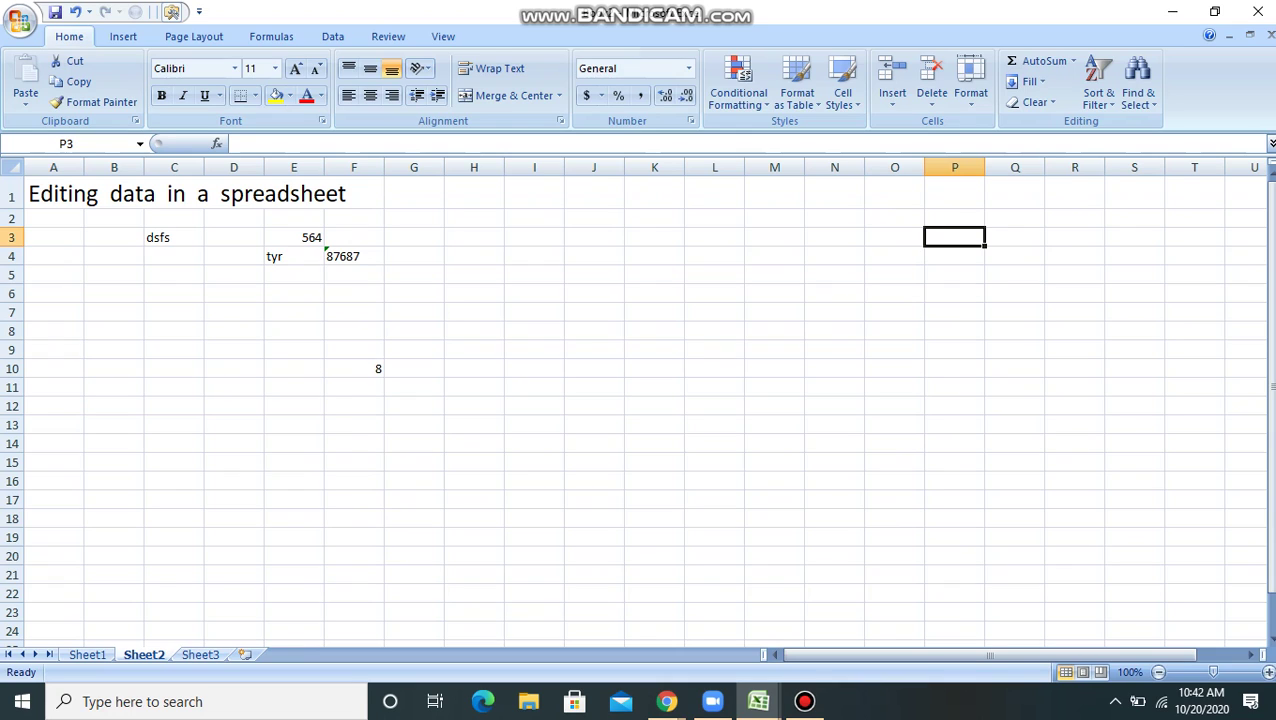
pyautogui.press('Left')
pyautogui.press('Left')
pyautogui.press('Left')
pyautogui.press('Left')
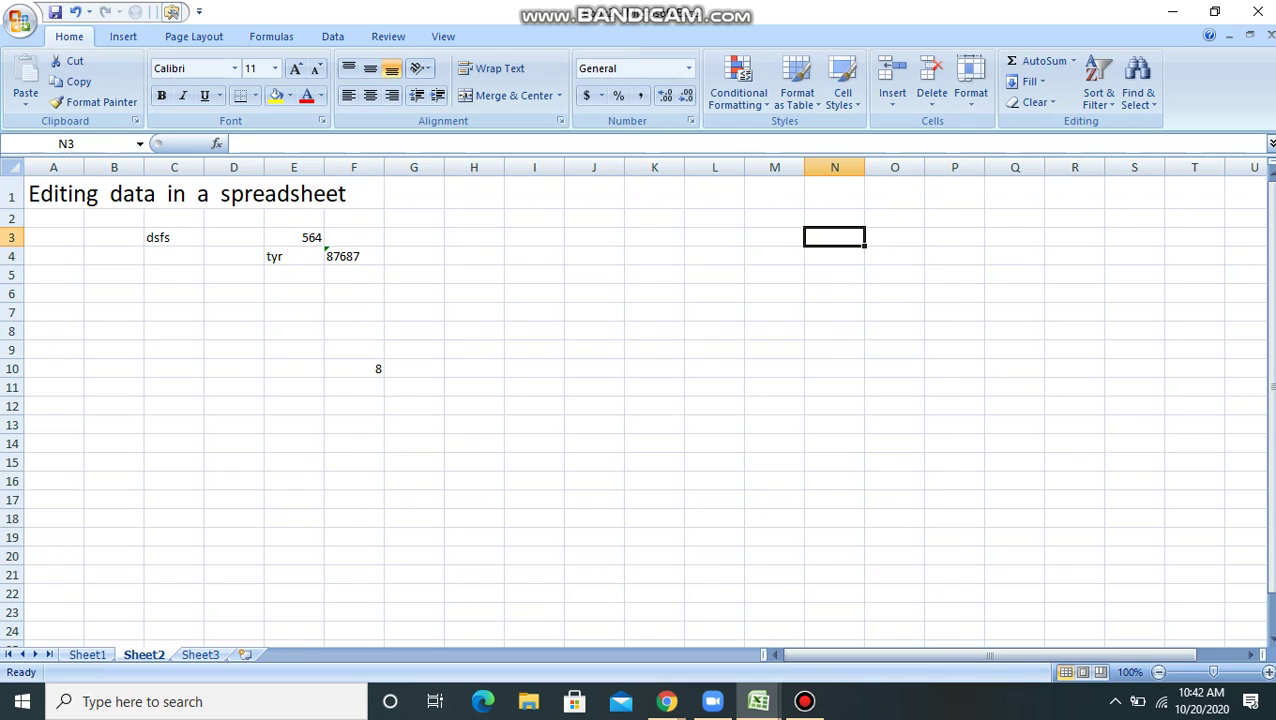
pyautogui.write('=')
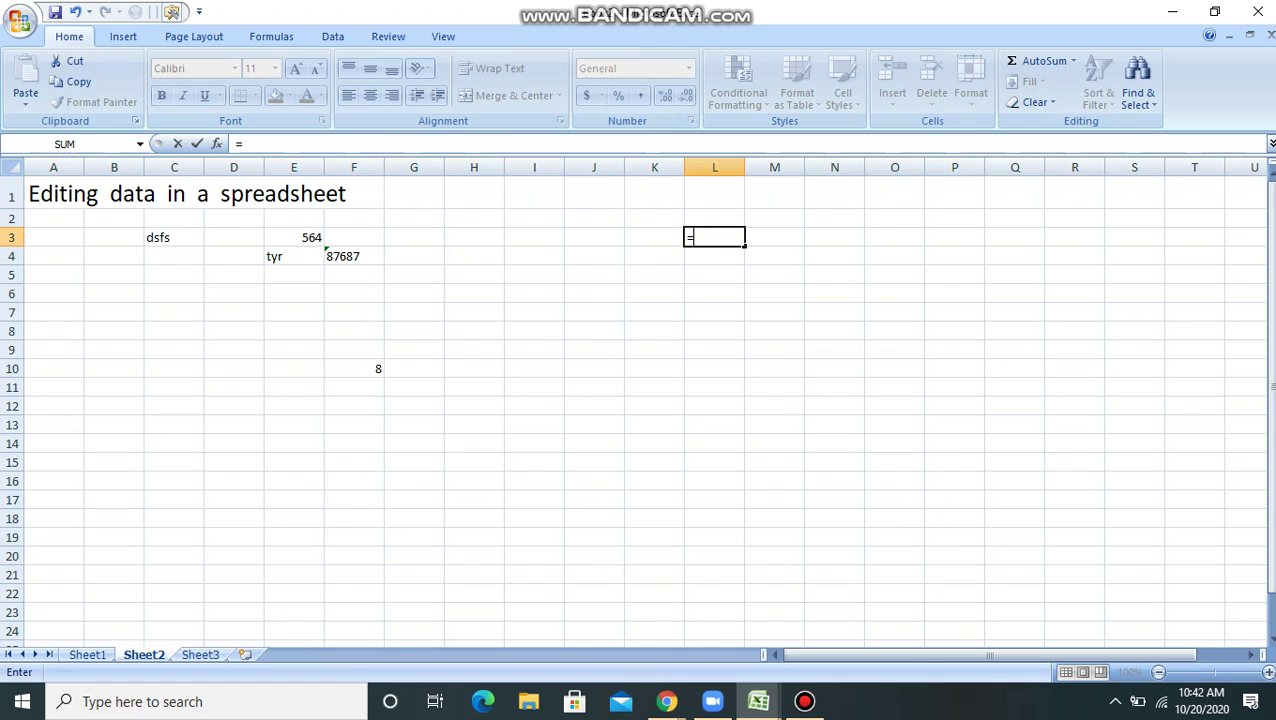
pyautogui.write('234+54')
pyautogui.press('Return')
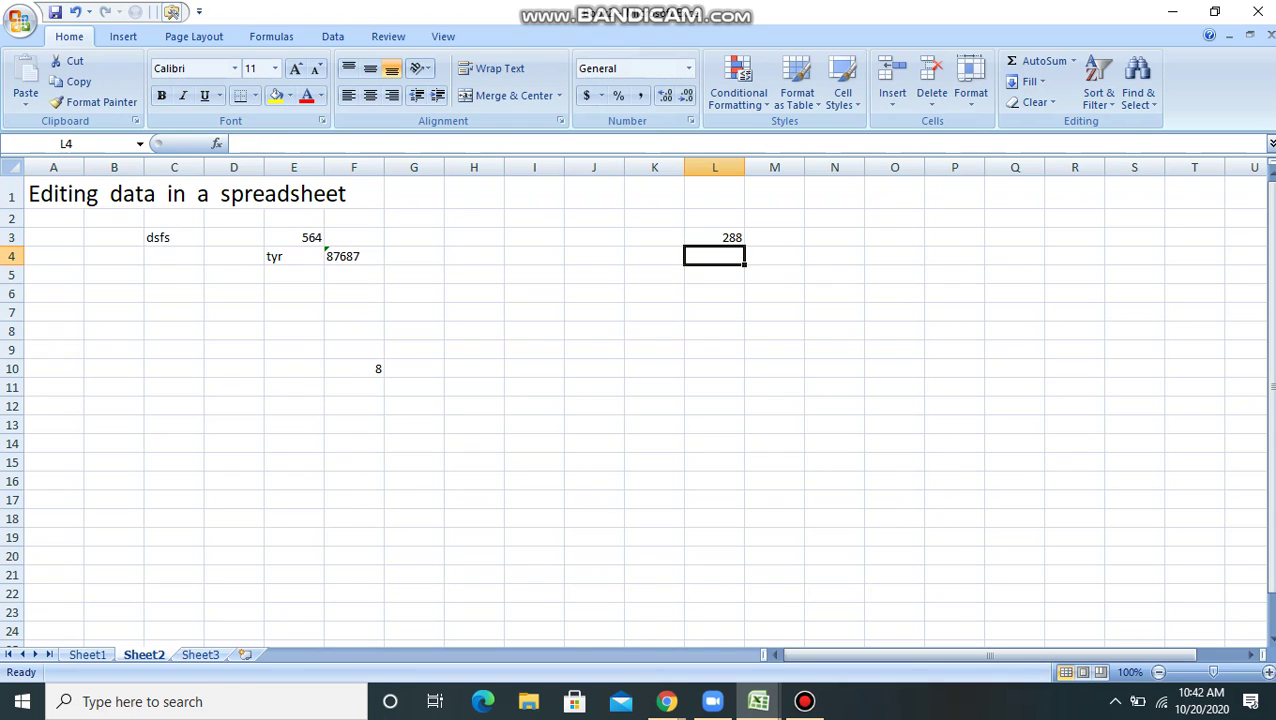
# - Enter the multiplication formula =4*89 in cell L4
pyautogui.write('=4')
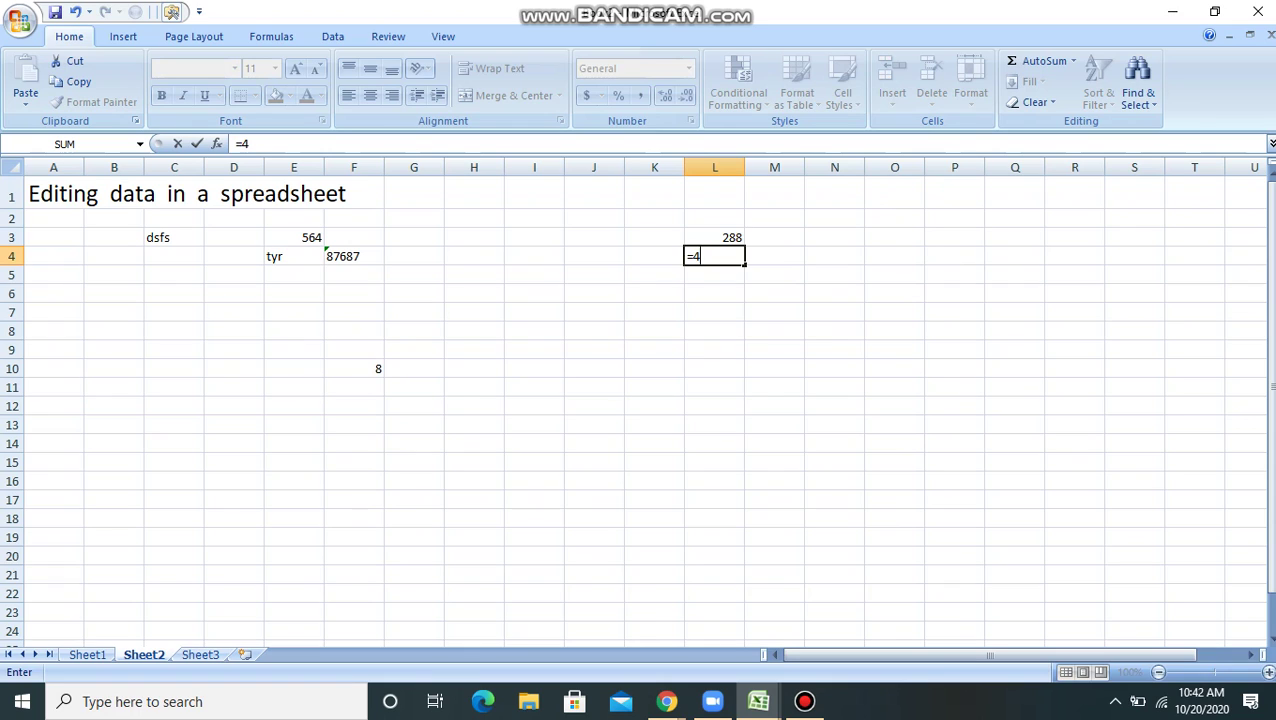
pyautogui.write('*89')
pyautogui.press('Return')
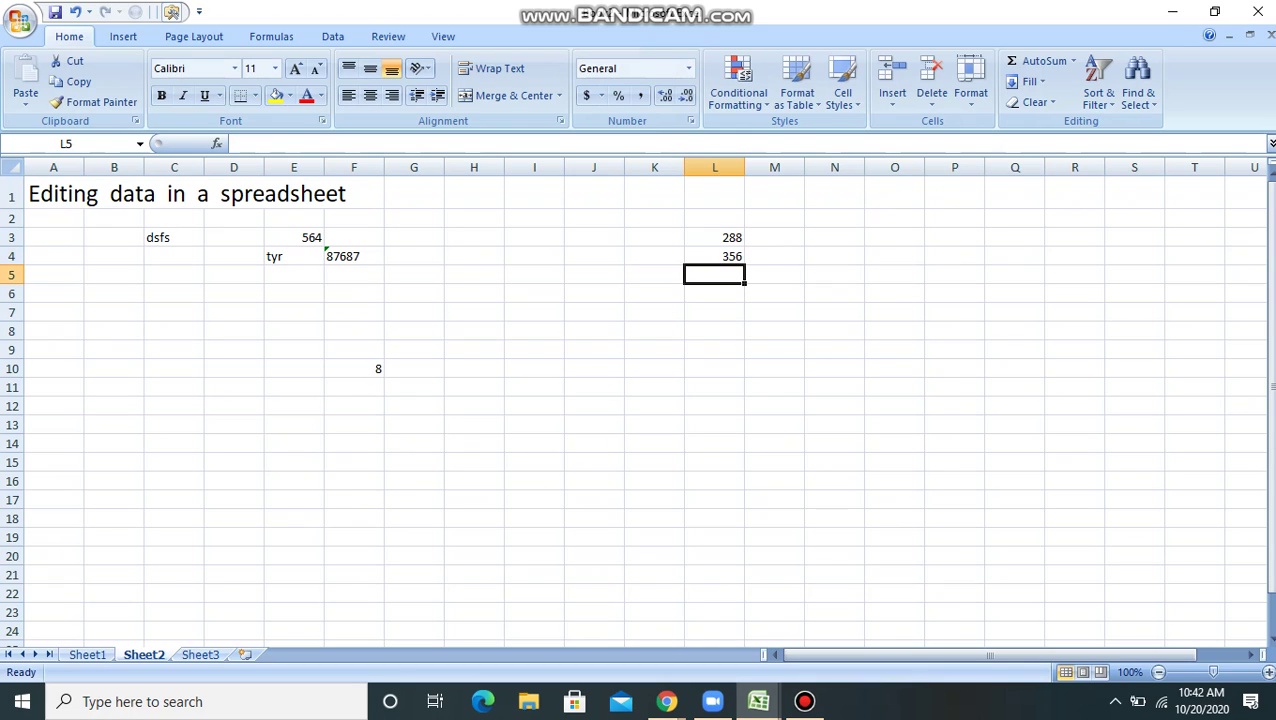
# - Enter the exponent operator ^ in cell L5 and move the selection to cell L8
pyautogui.write('^')
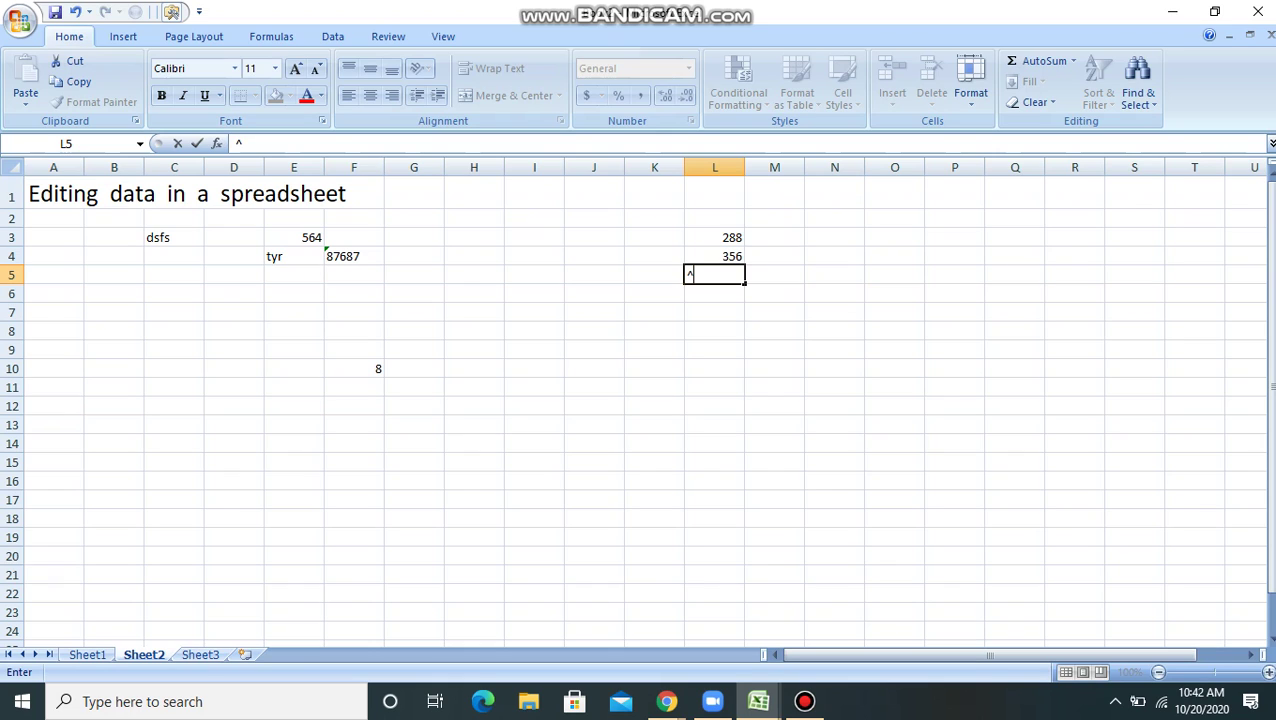
pyautogui.press('Return')
pyautogui.press('Return')
pyautogui.press('Return')
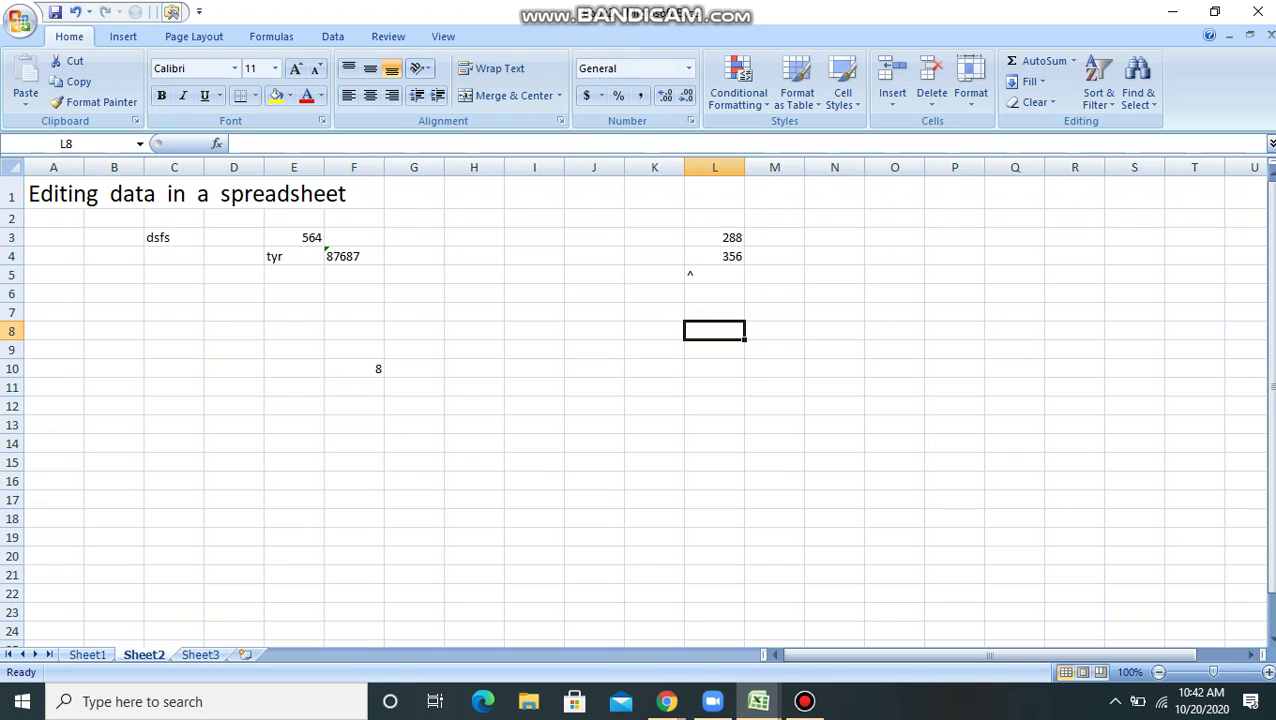
# - Enter 42, 34, 42, 342, 42 and 43 in cells L8 to L13 and total them in L14 with =sum(L8:L13)
pyautogui.write('4')
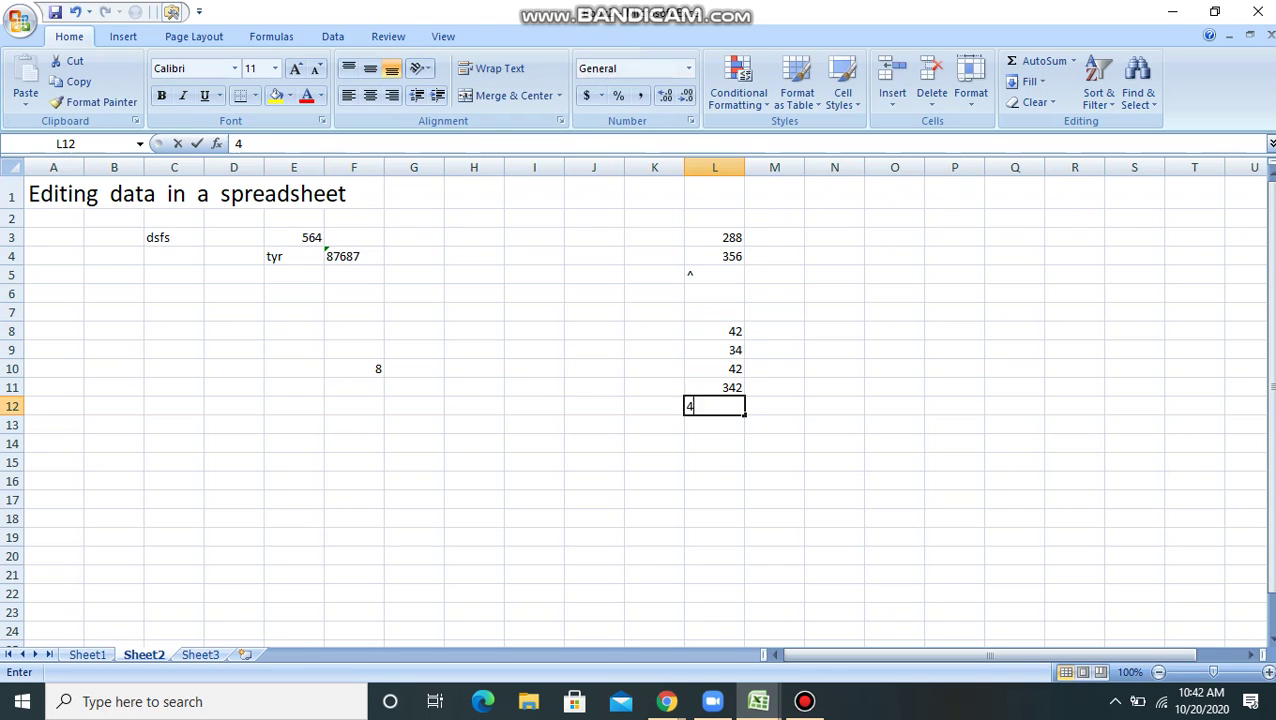
pyautogui.write('2 34 42 342 42 43 =sum(')
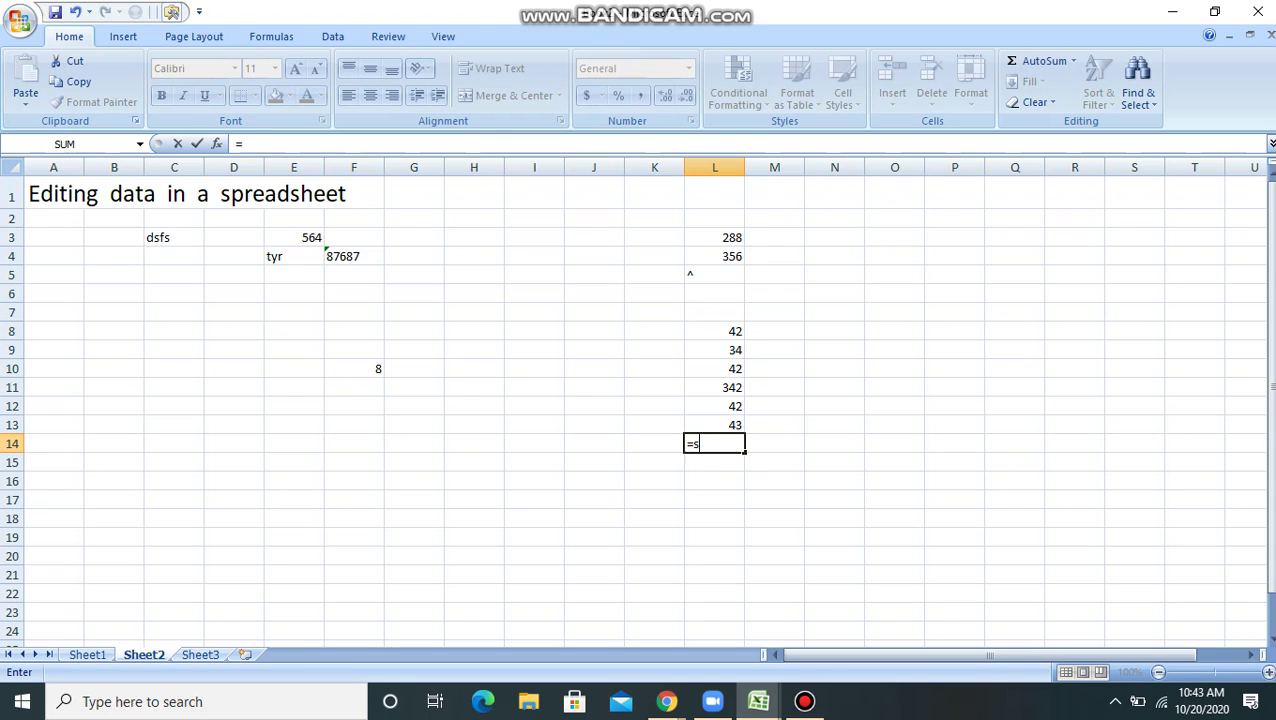
pyautogui.press('Up')
pyautogui.press('Up')
pyautogui.press('Up')
pyautogui.press('Up')
pyautogui.press('Up')
pyautogui.press('Up')
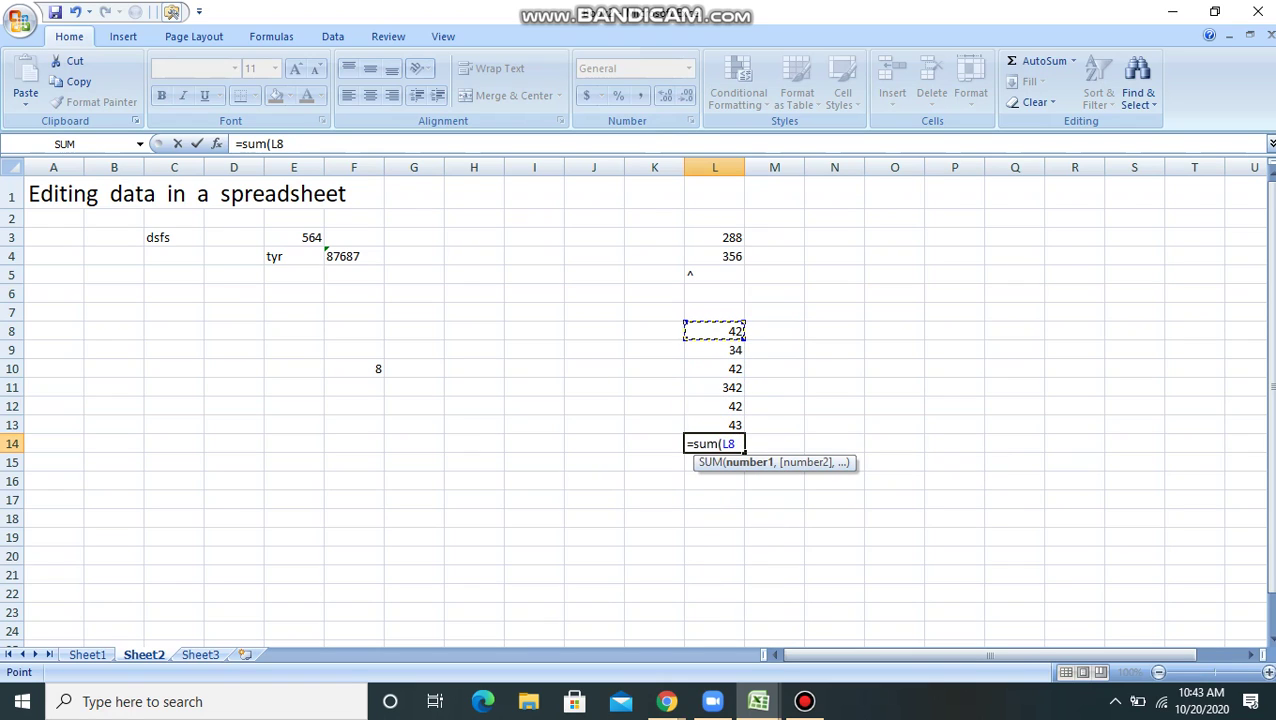
pyautogui.press('Down')
pyautogui.press('Down')
pyautogui.press('Down')
pyautogui.press('Down')
pyautogui.press('Down')
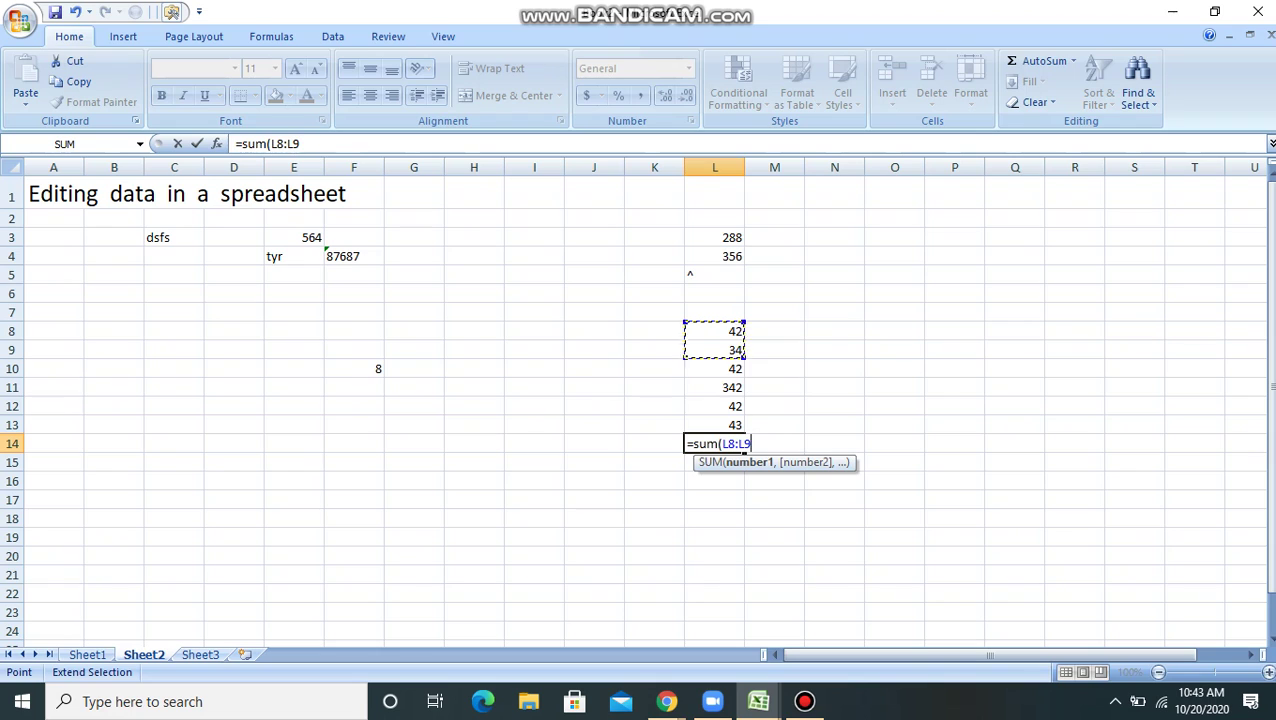
pyautogui.write(')')
pyautogui.press('Return')
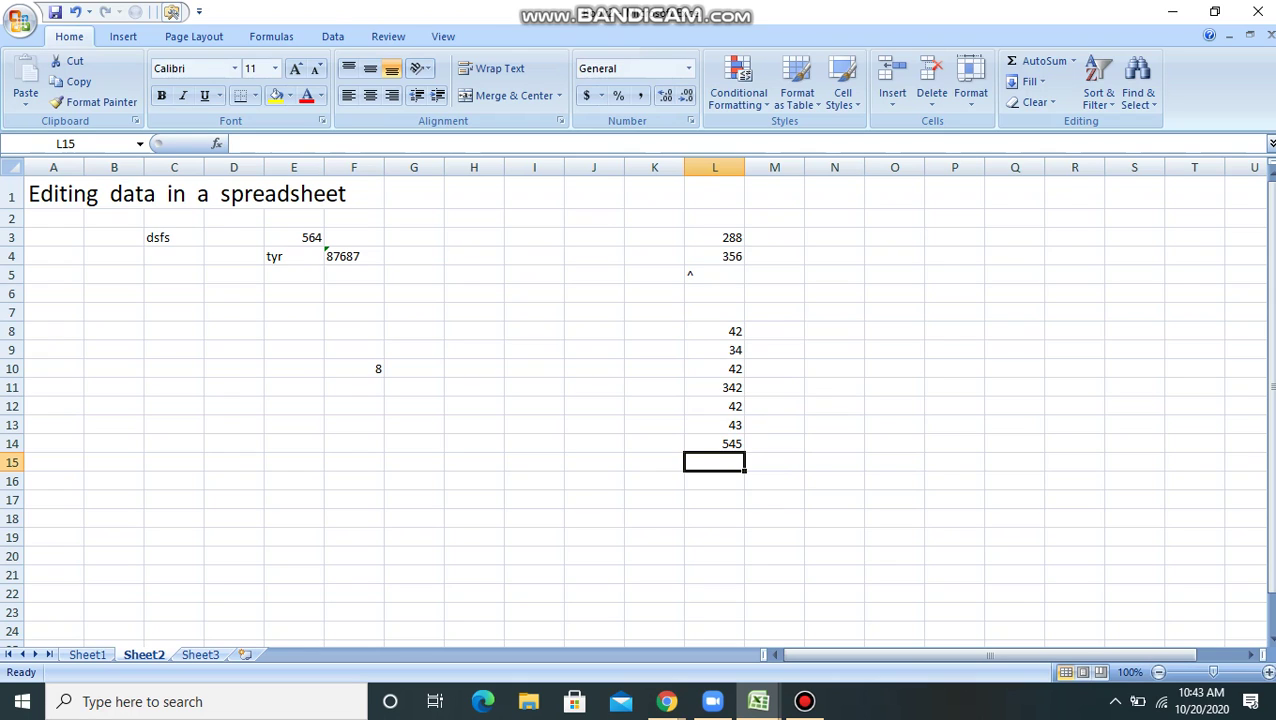
# - Enter the formula =sum(l8:l14) in cell L15, writing the range reference by hand
pyautogui.write('=sum')
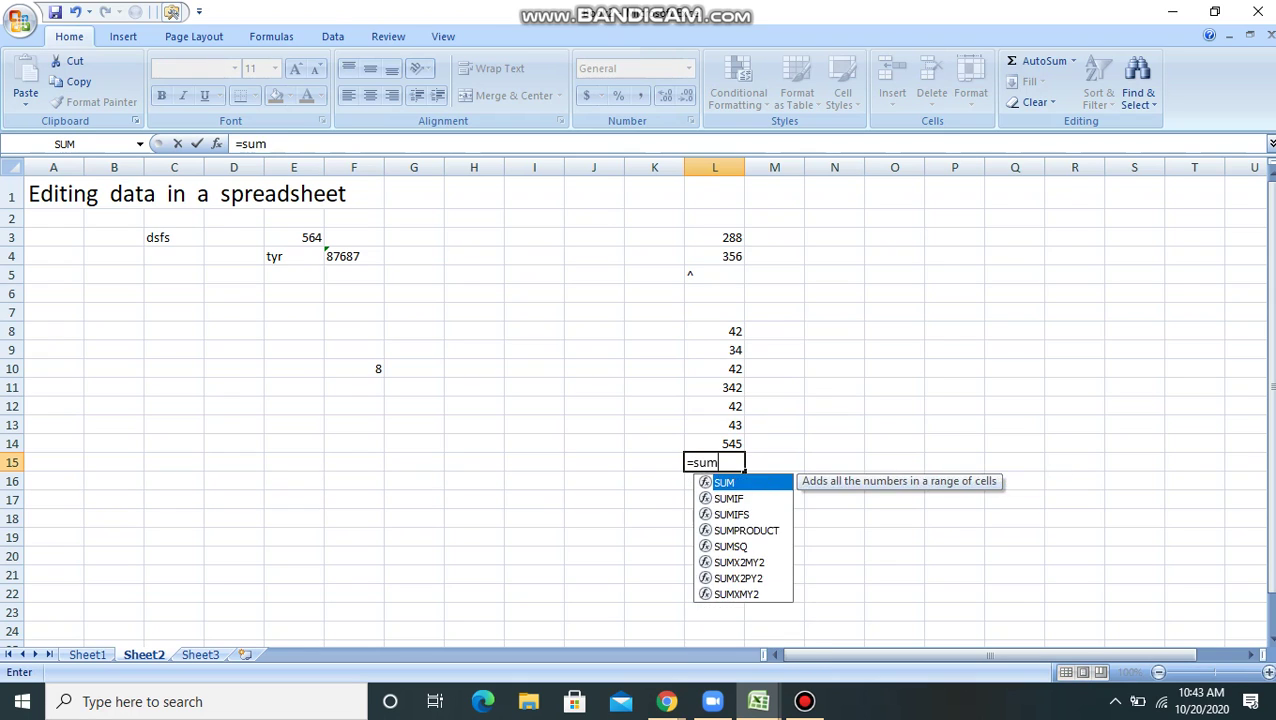
pyautogui.write('(l')
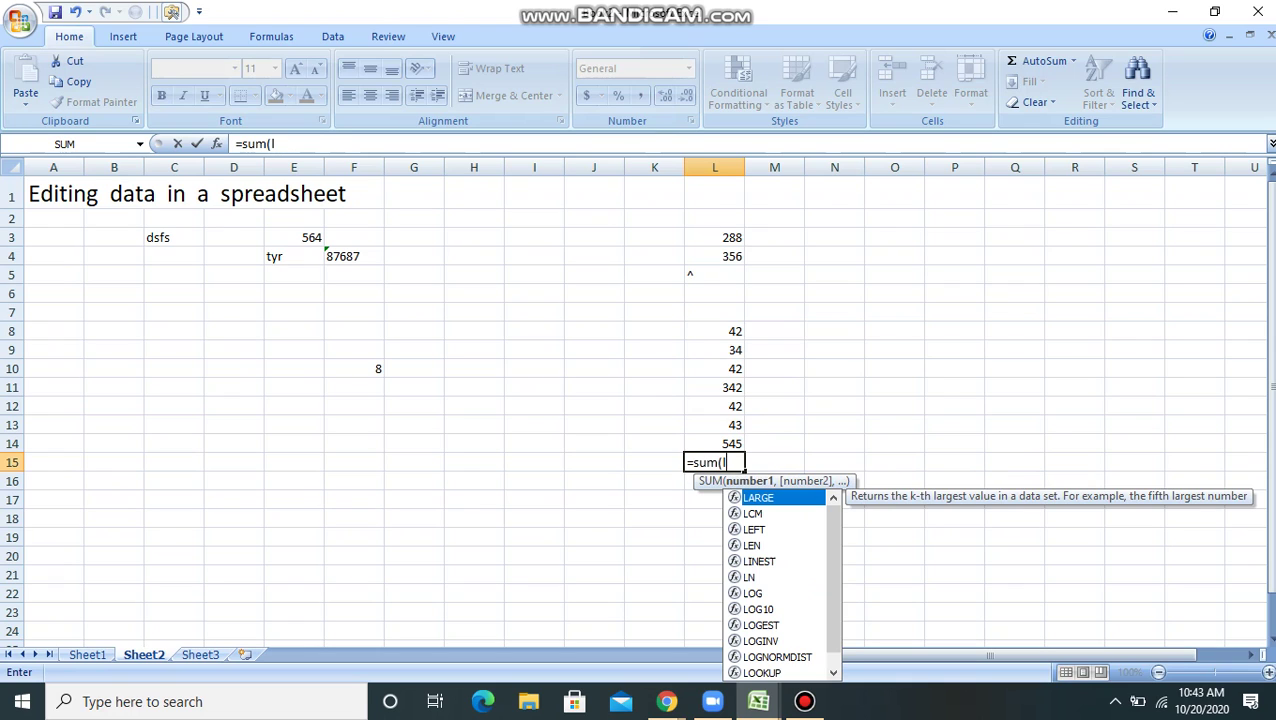
pyautogui.write('8:')
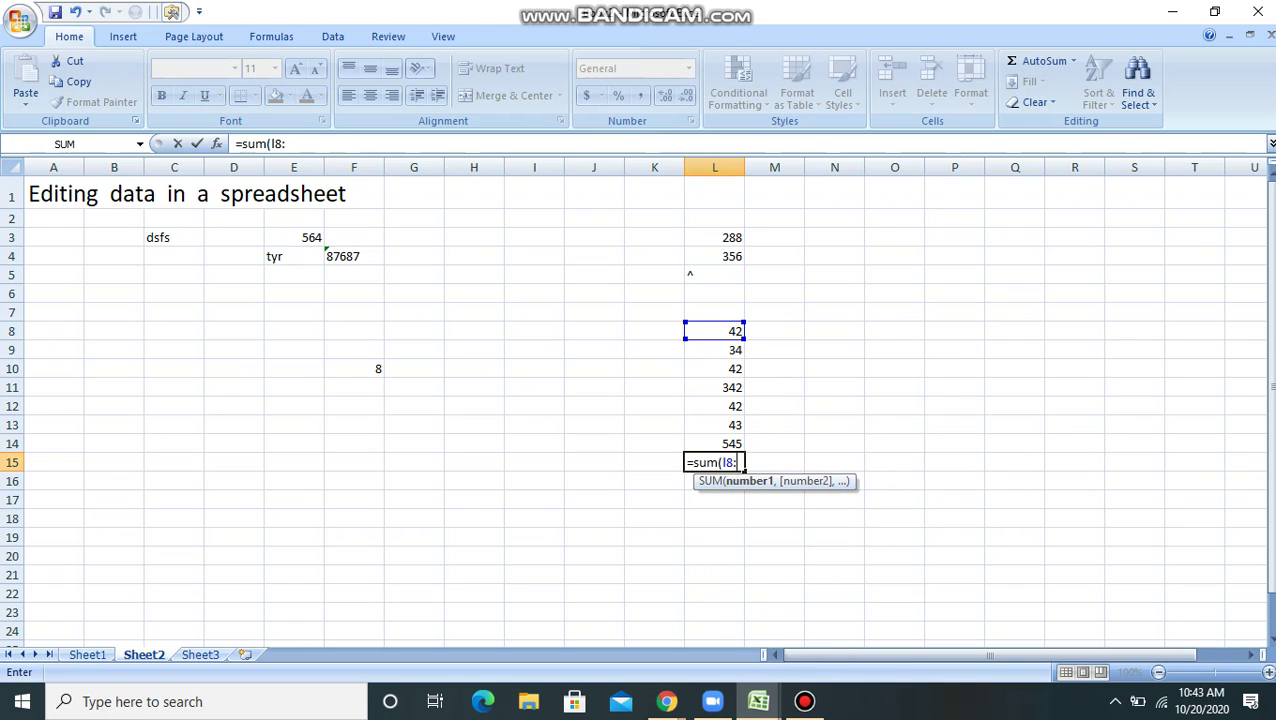
pyautogui.write('l18')
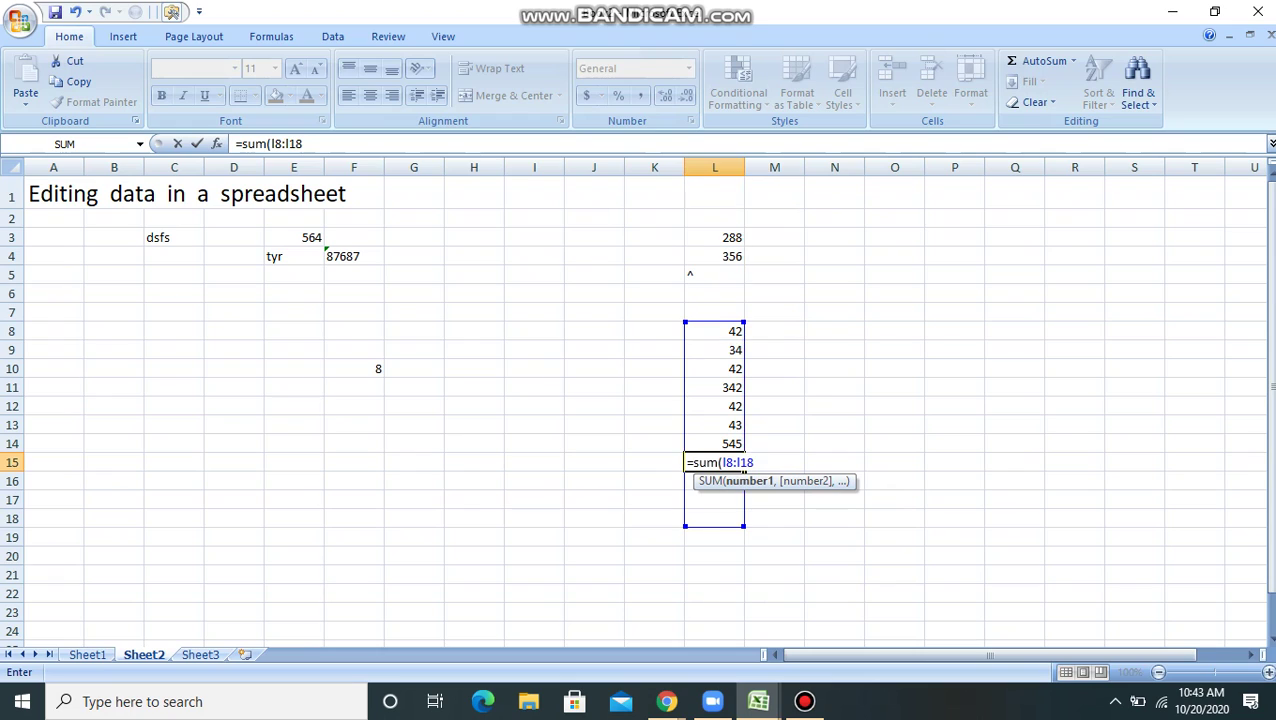
pyautogui.write(')')
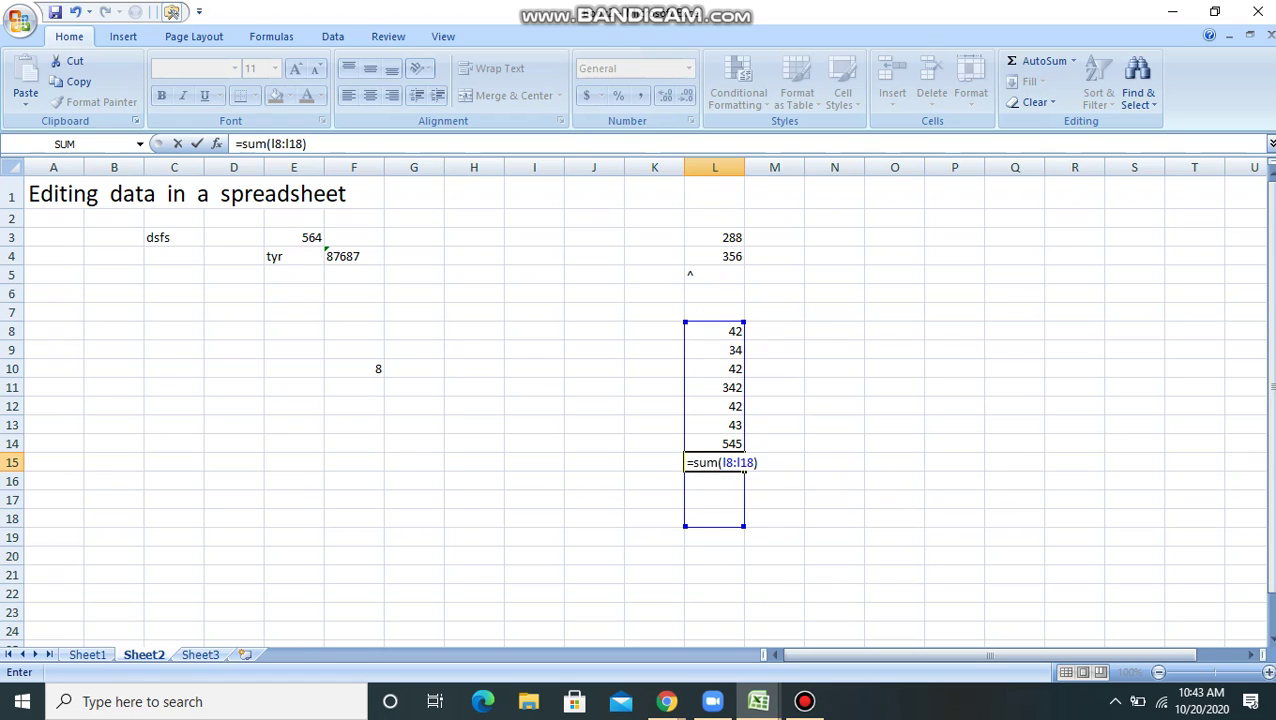
pyautogui.press('BackSpace')
pyautogui.press('BackSpace')
pyautogui.press('BackSpace')
pyautogui.press('BackSpace')
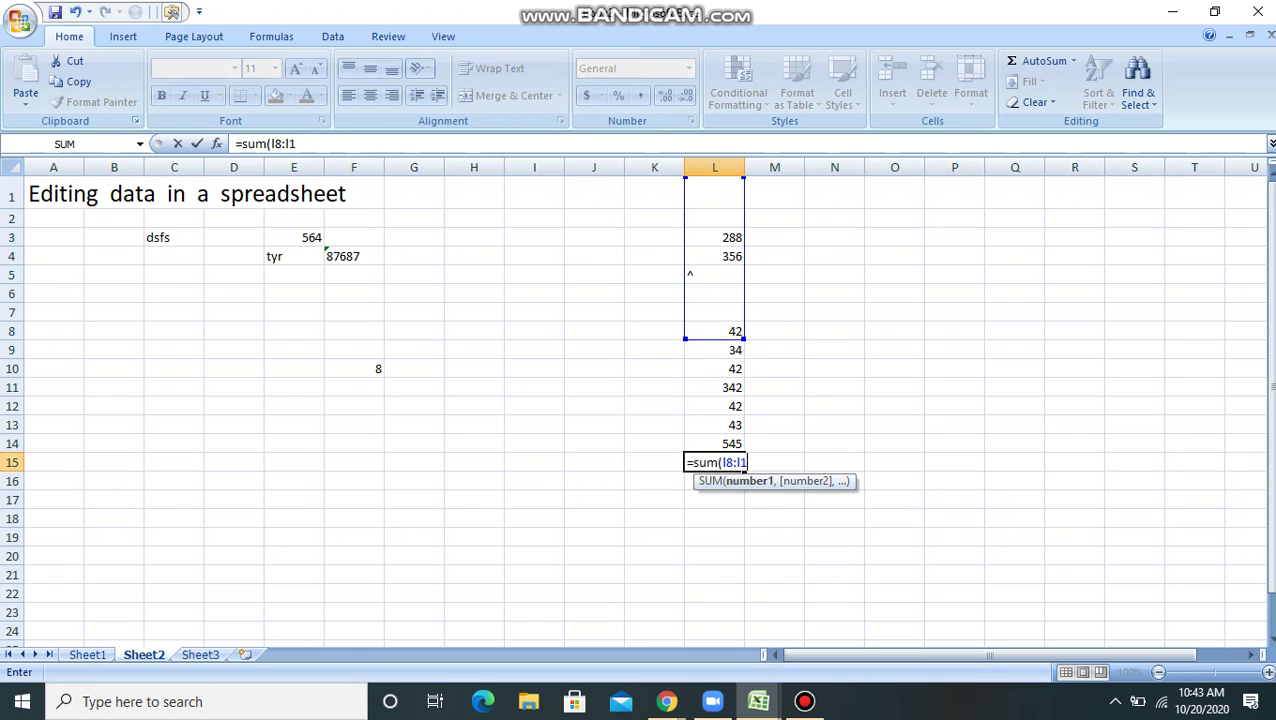
pyautogui.write('l')
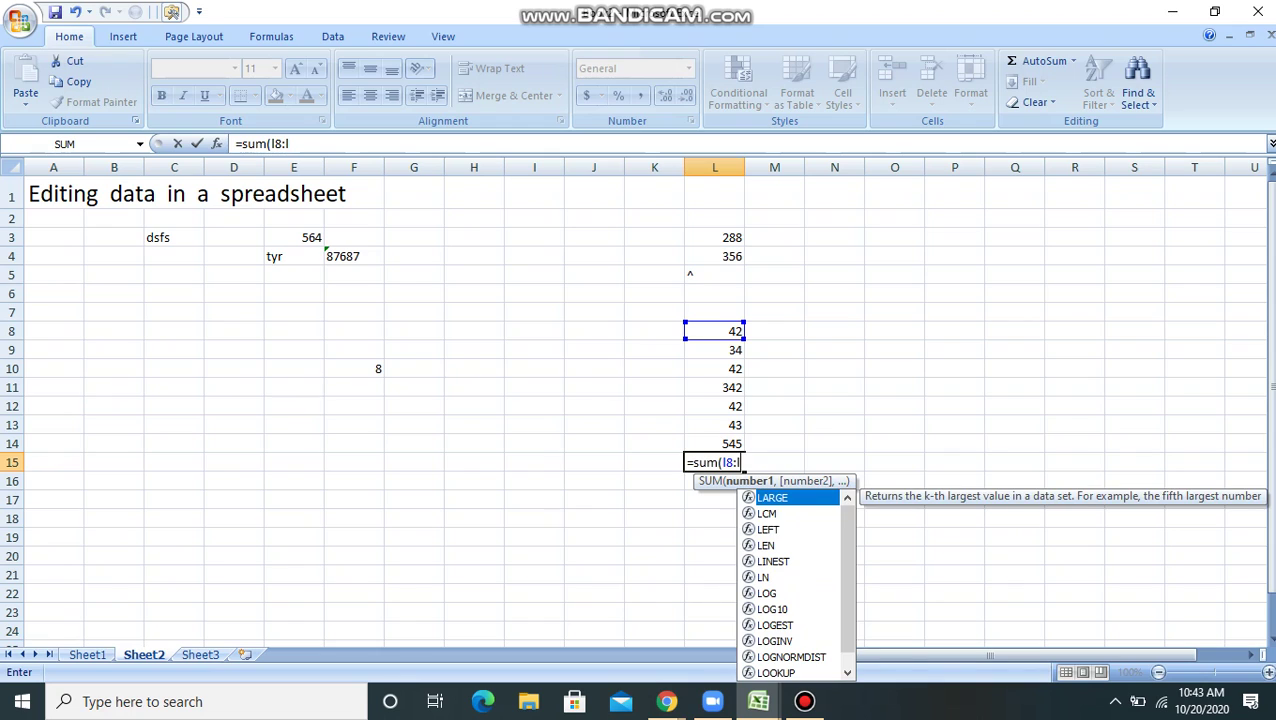
pyautogui.write('15')
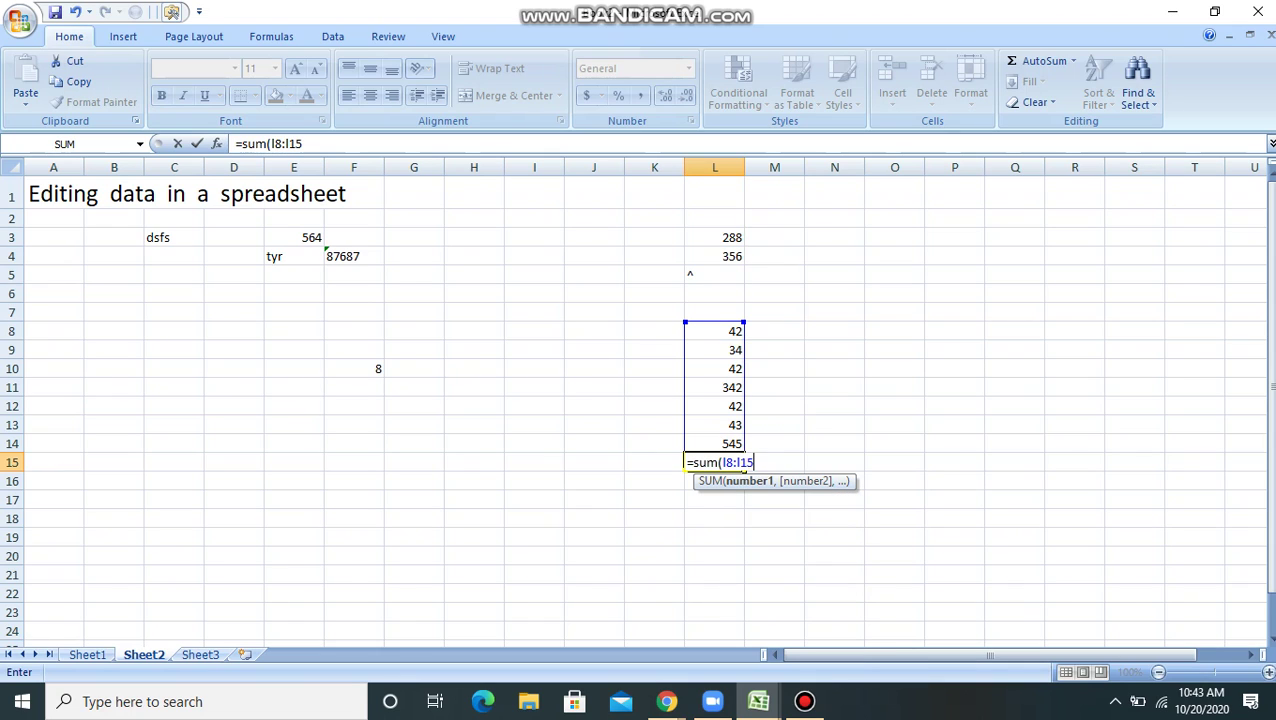
pyautogui.press('BackSpace')
pyautogui.write('4)')
pyautogui.press('Return')
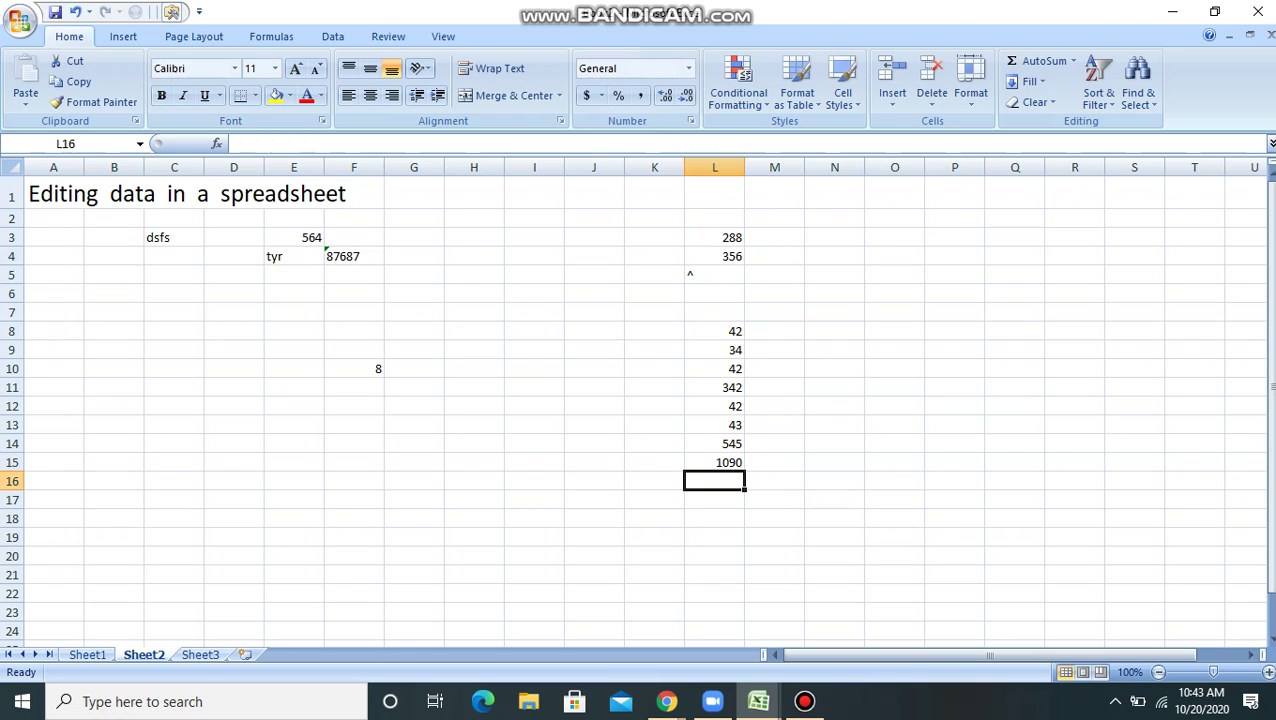
# - Enter the formula =sum(434,90,35) with constant values in cell L16
pyautogui.write('=sum(')
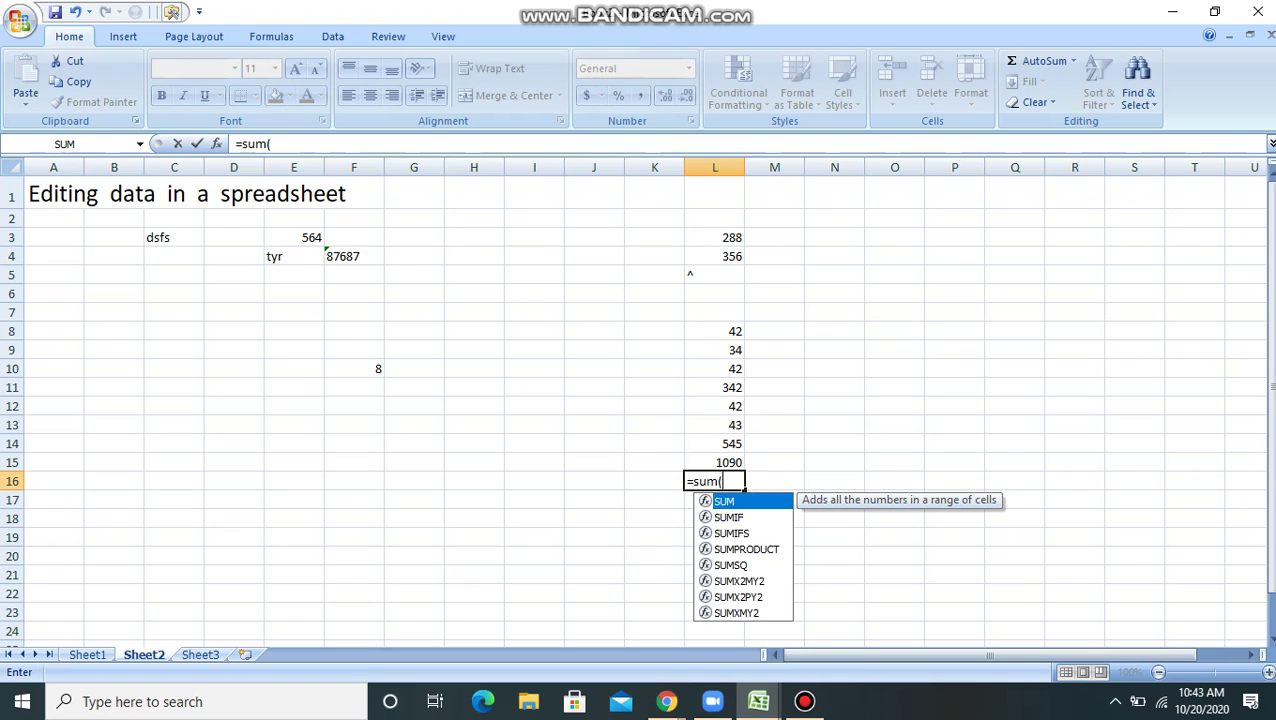
pyautogui.write('434,90,35')
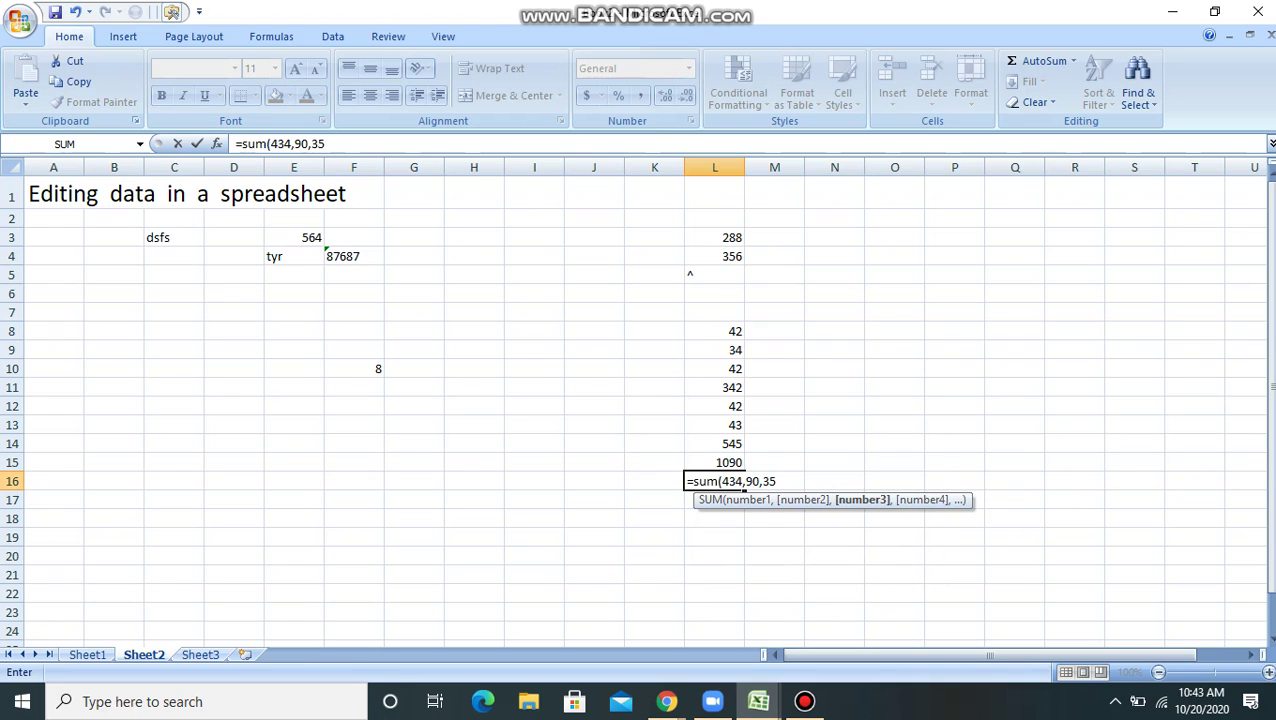
pyautogui.write(')')
pyautogui.press('Return')
# - Add the separate cells L10, L12 and L16 in cell L19 with the formula =sum(L10,L12,L16)
pyautogui.press('Down')
pyautogui.press('Down')
pyautogui.write('=su')
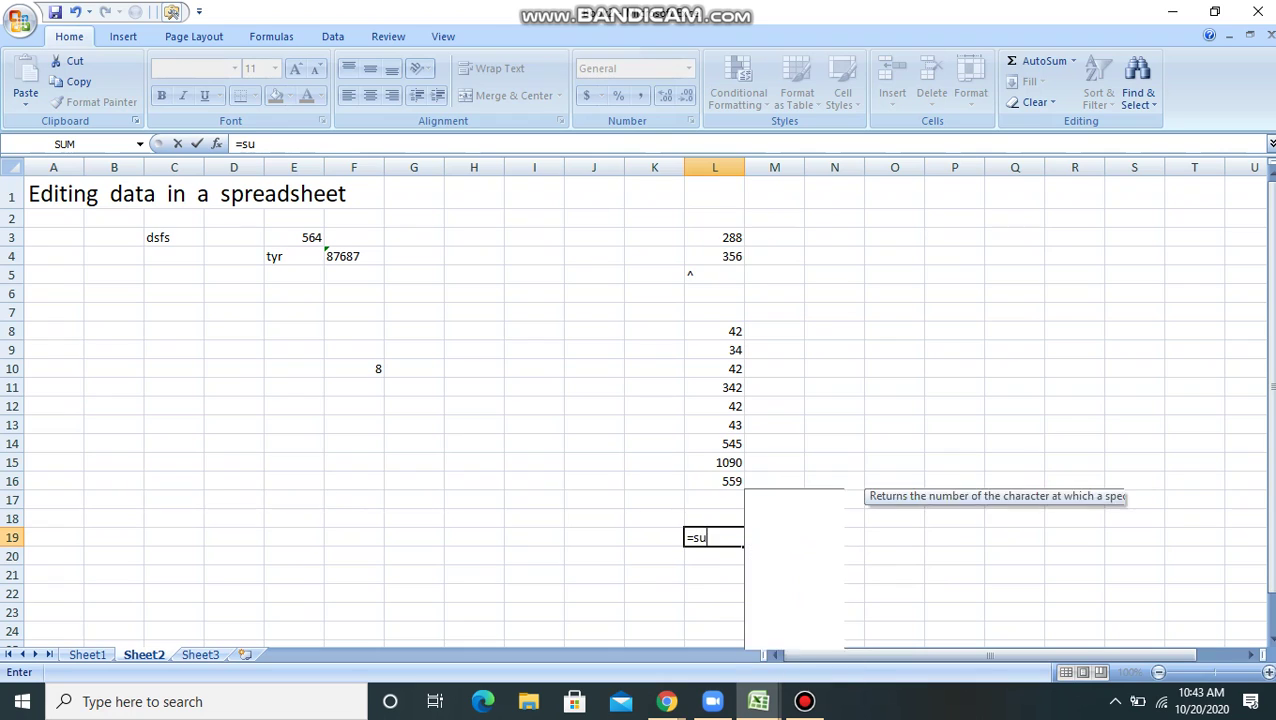
pyautogui.write('m(')
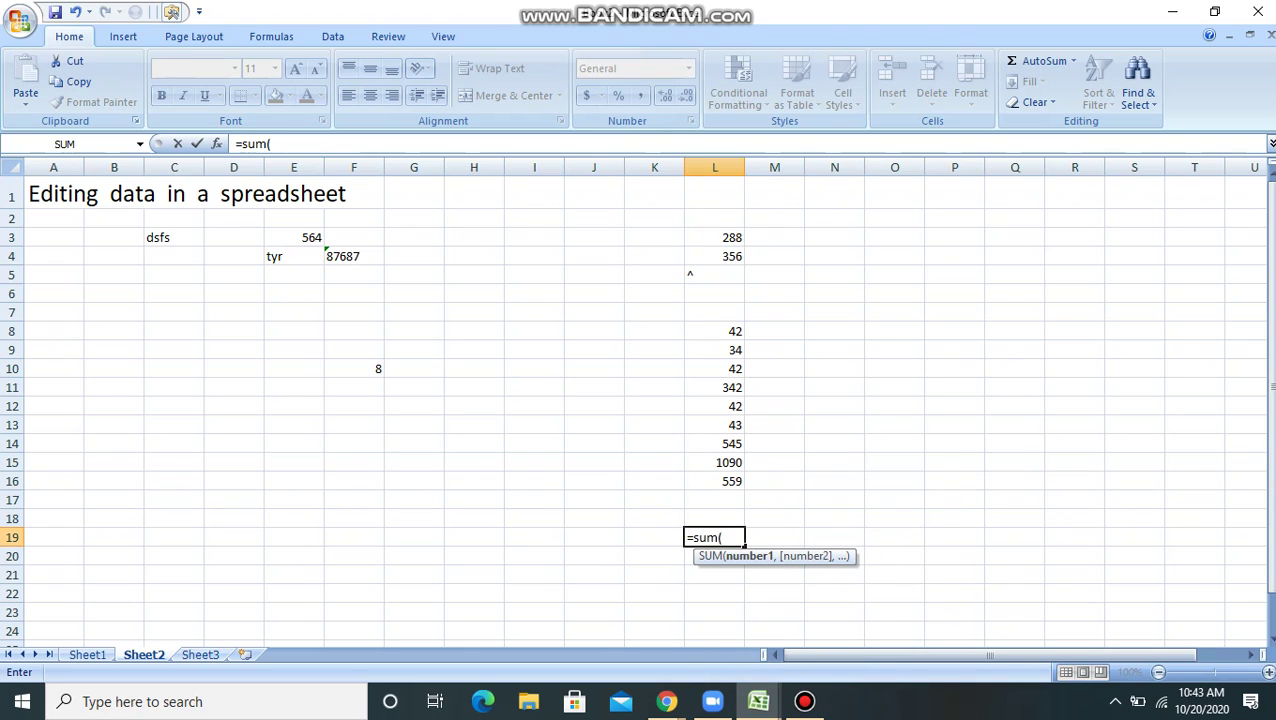
pyautogui.click(715, 369)
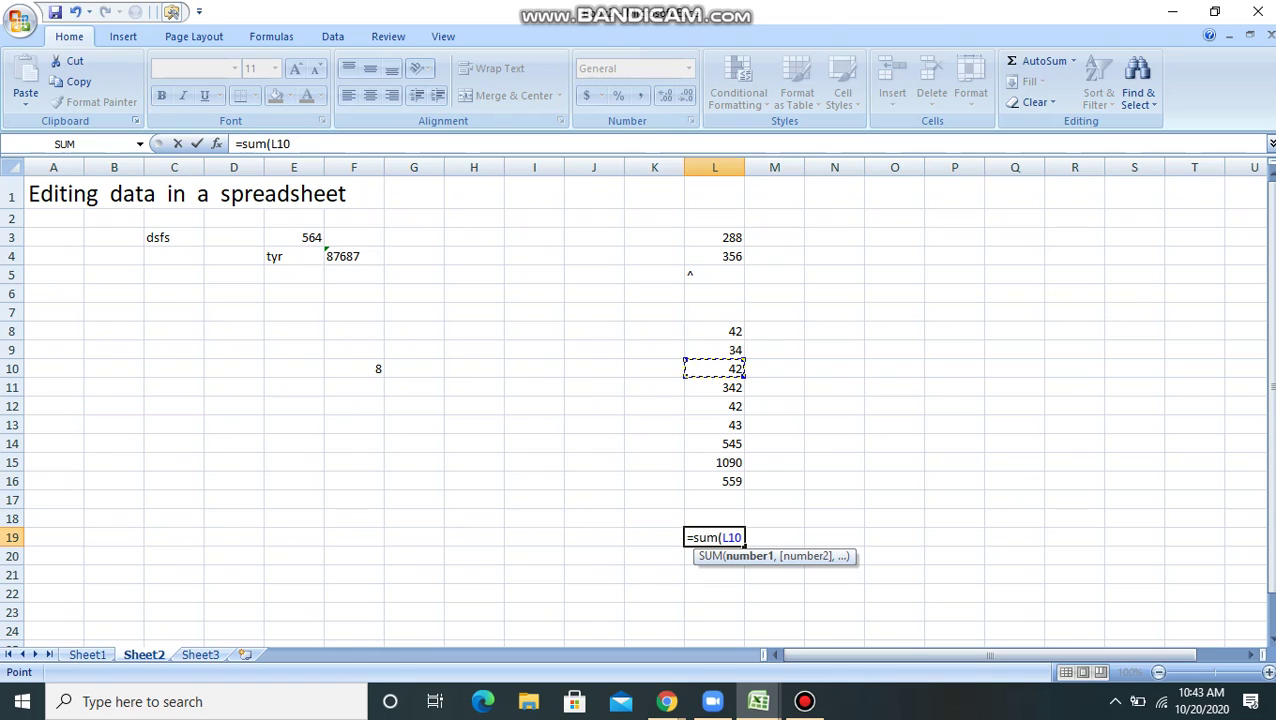
pyautogui.write(',')
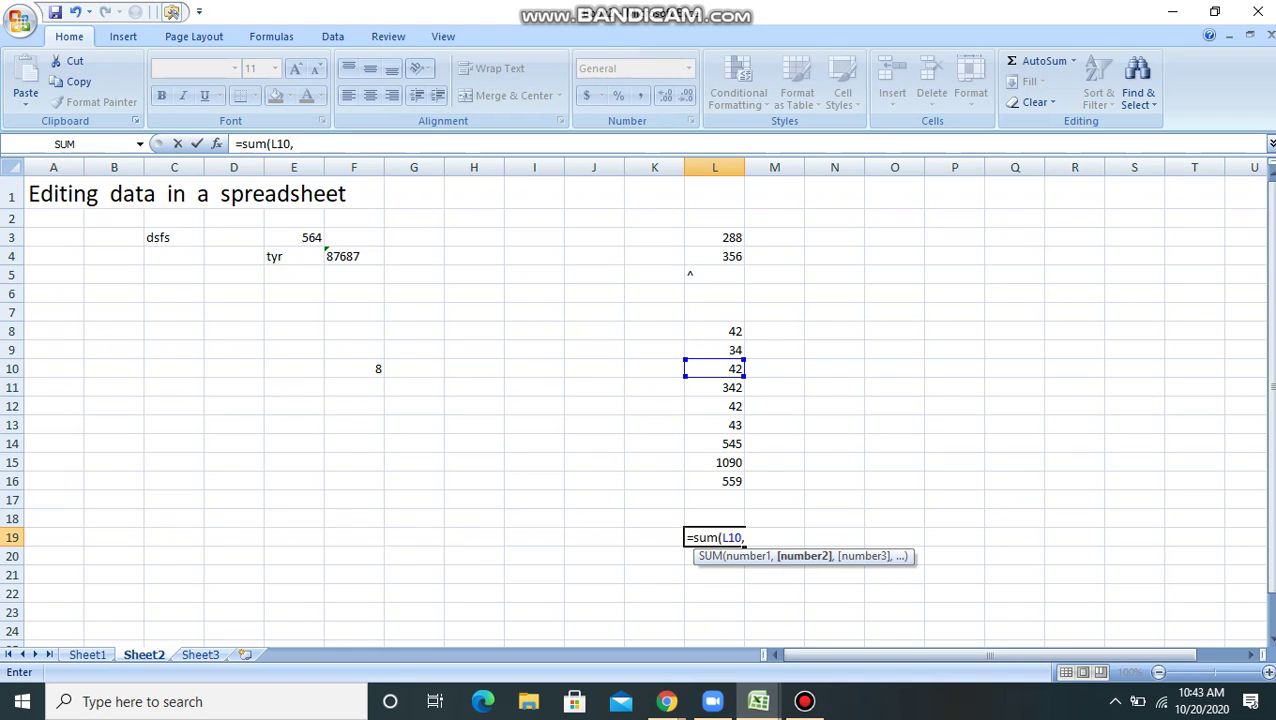
pyautogui.click(715, 406)
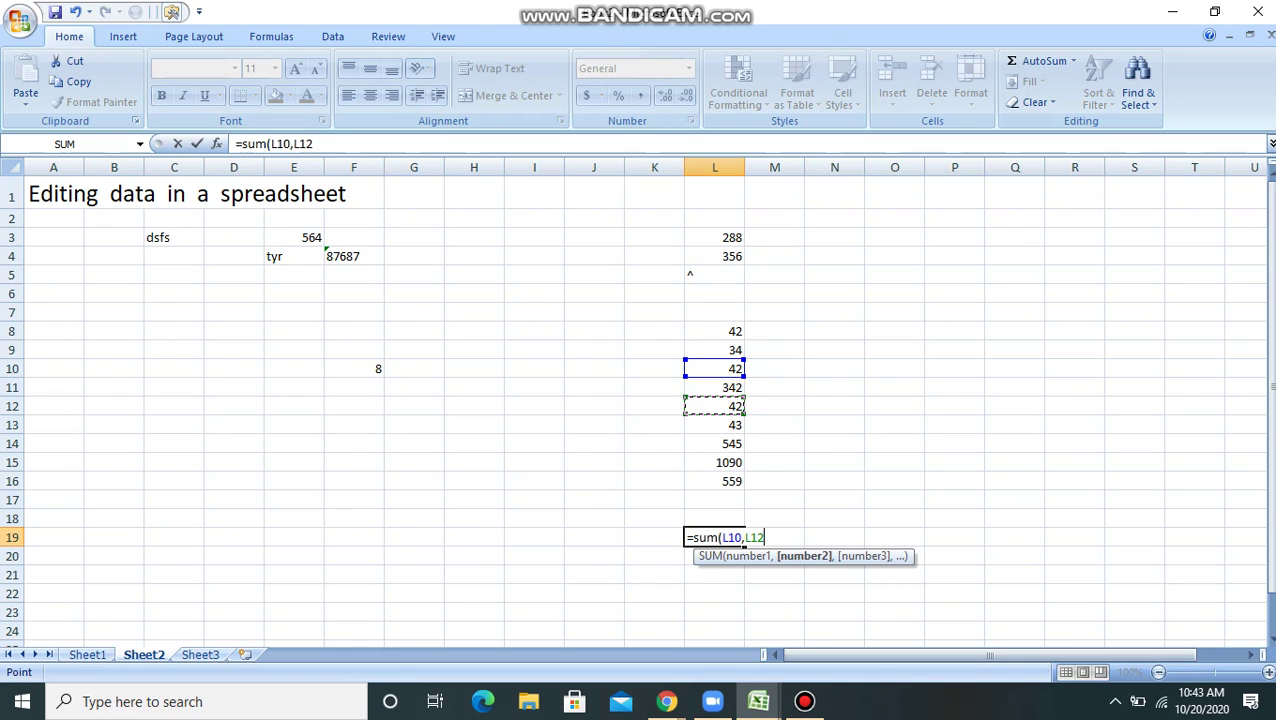
pyautogui.write(',')
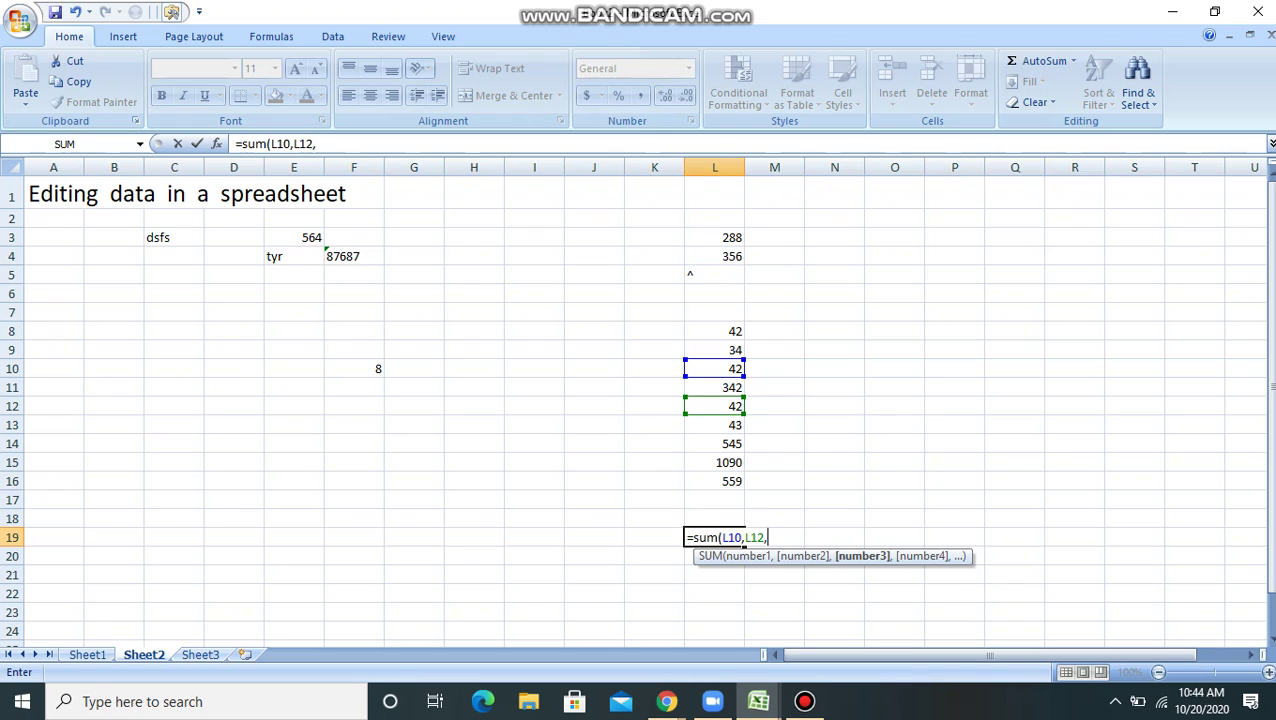
pyautogui.click(715, 481)
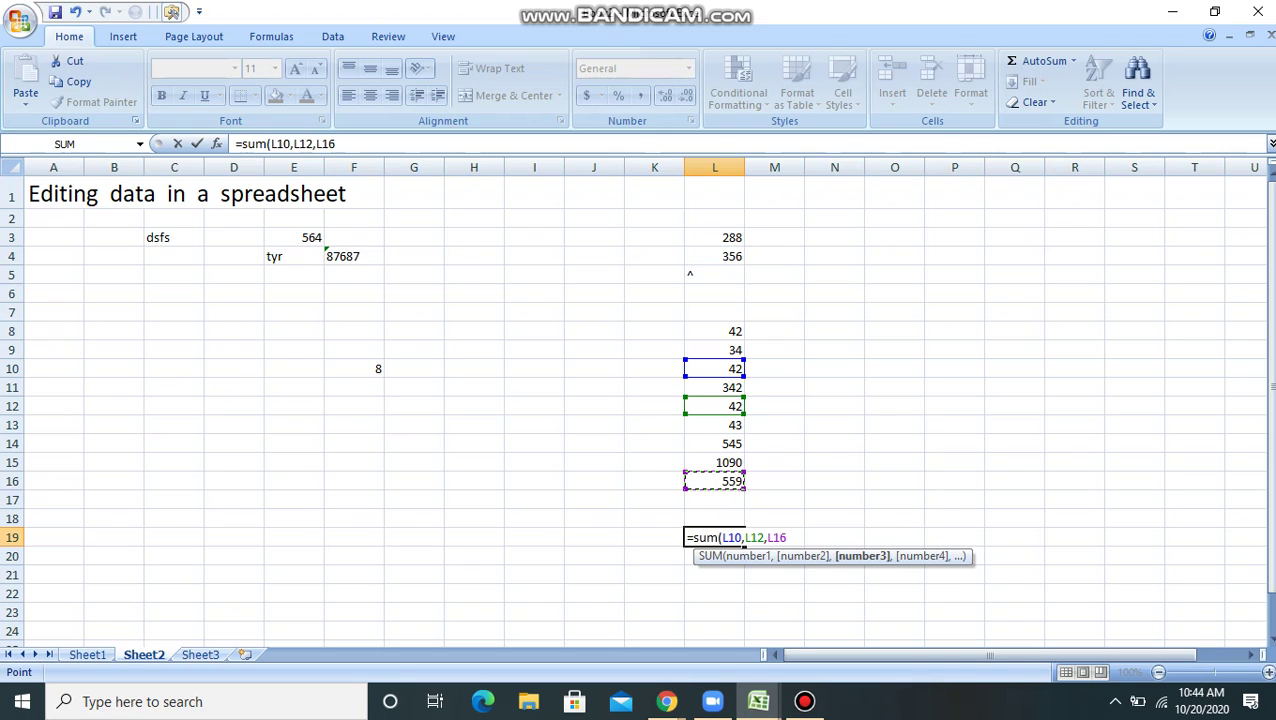
pyautogui.write(')')
pyautogui.press('Return')
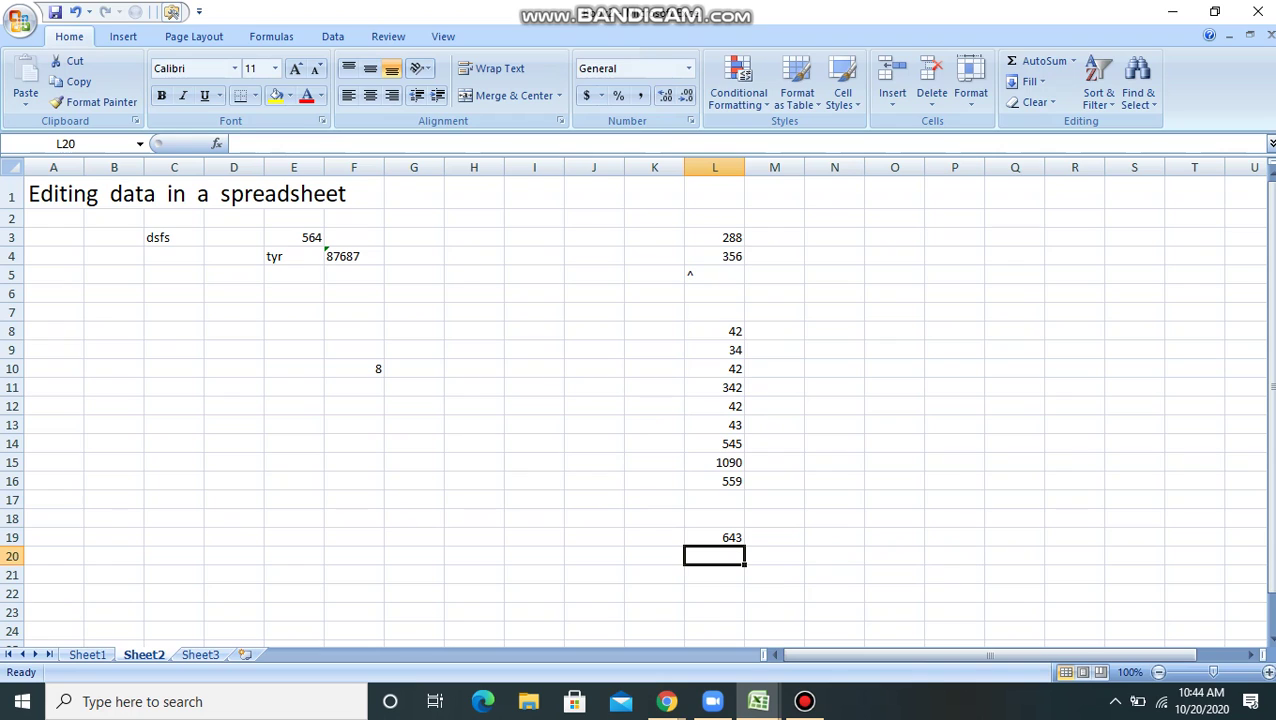
# - Enter the formula =sum(5,10,TRUE) with two constants and a logical value in cell L20
pyautogui.write('=sum(')
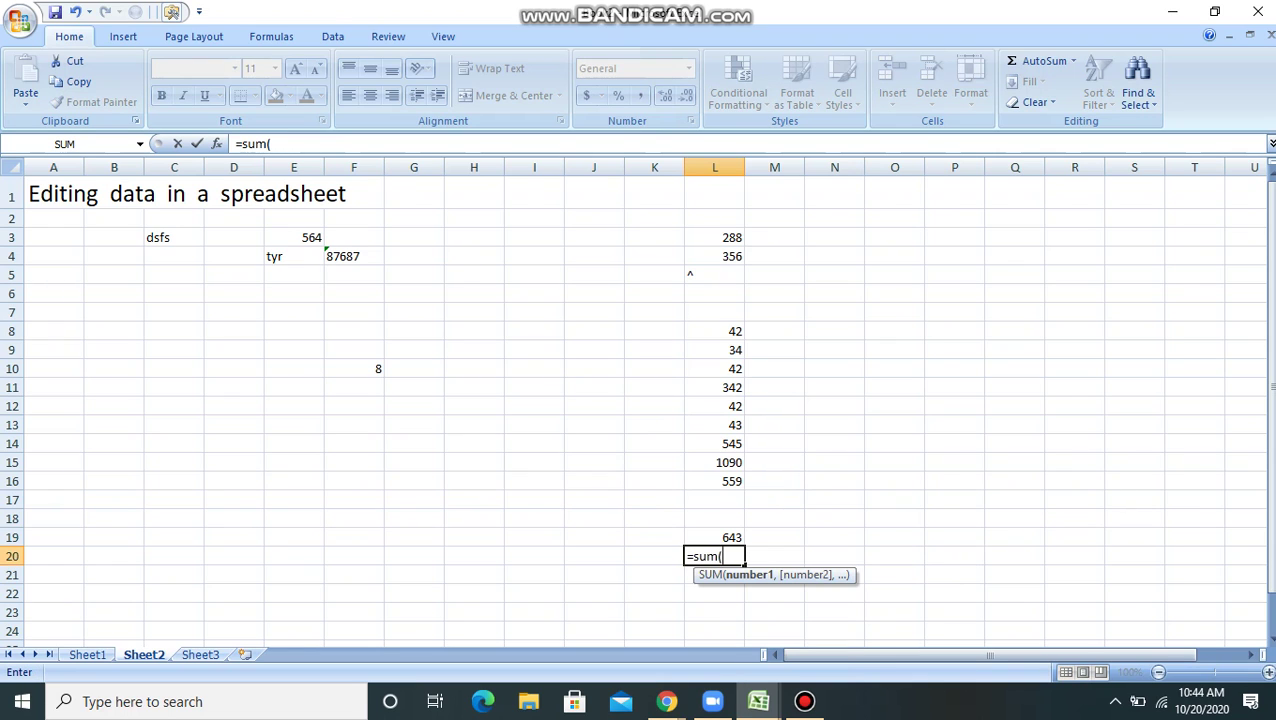
pyautogui.write('5,')
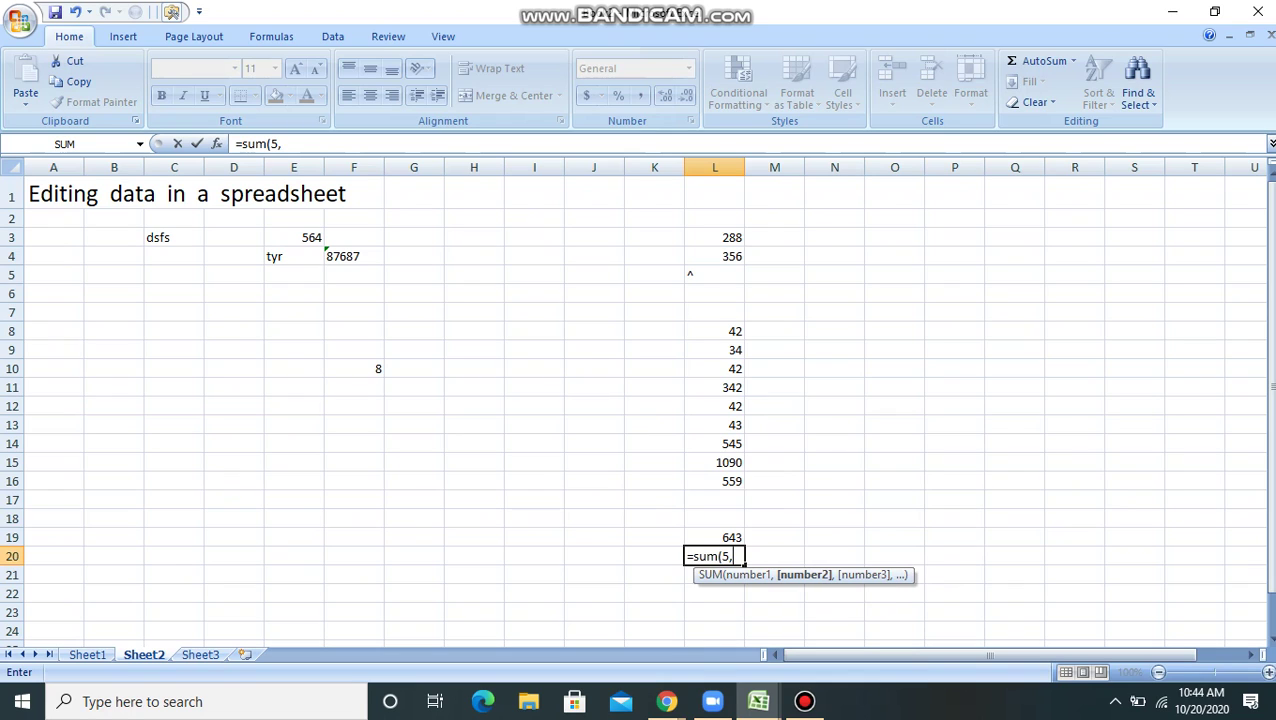
pyautogui.write('10,')
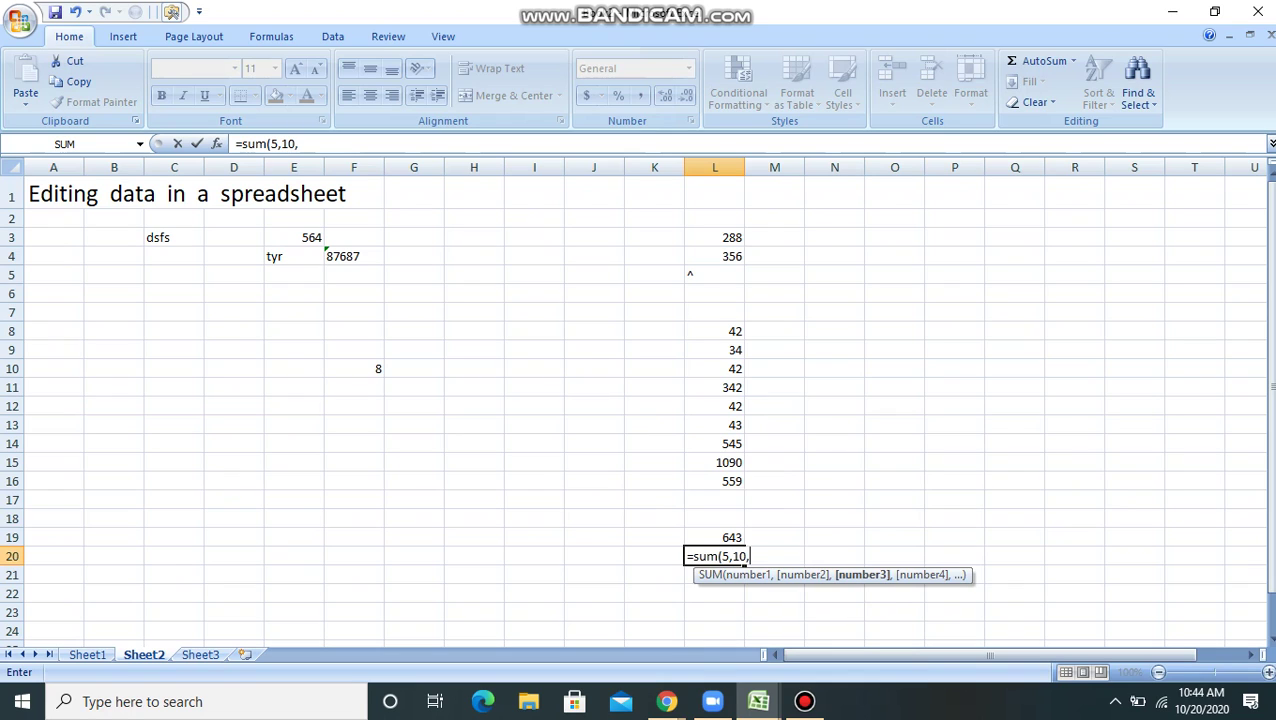
pyautogui.write('TRUE)')
pyautogui.press('Return')
# - Edit the formula in cell L20 so that its third argument is False instead of a true value
pyautogui.press('Up')
pyautogui.press('F2')
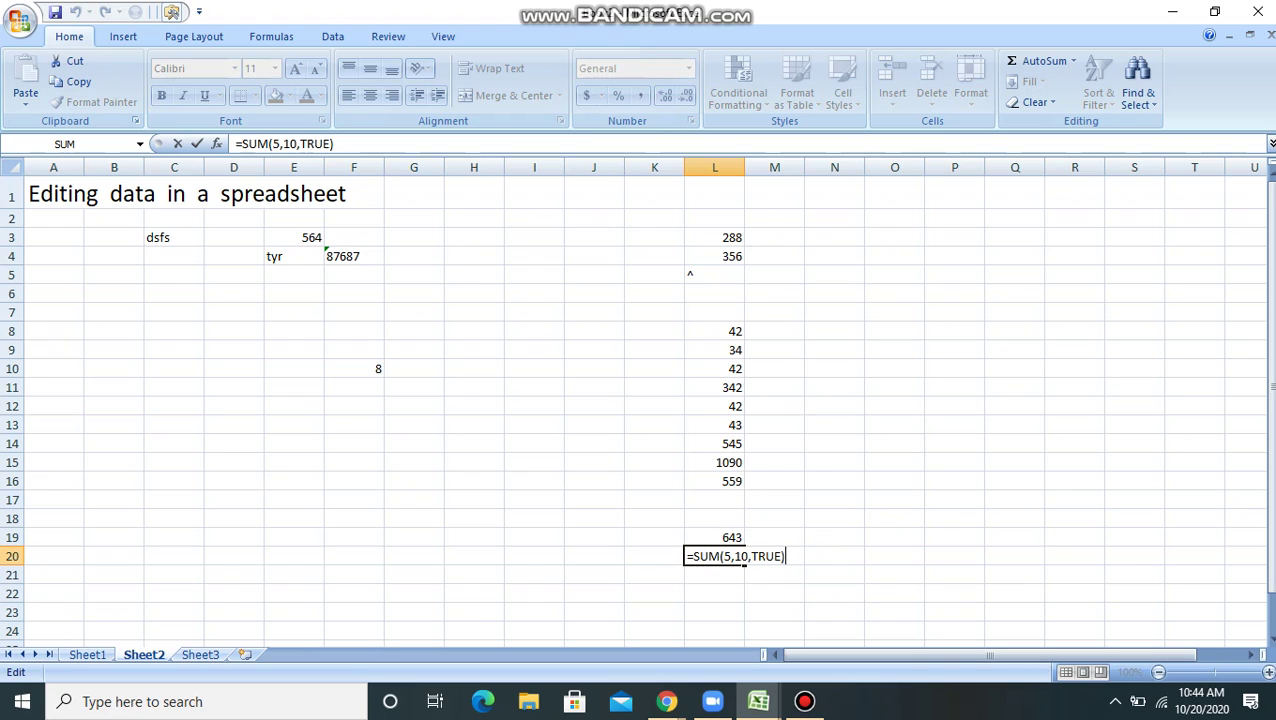
pyautogui.press('BackSpace')
pyautogui.press('BackSpace')
pyautogui.press('BackSpace')
pyautogui.press('BackSpace')
pyautogui.press('BackSpace')
pyautogui.write('False')
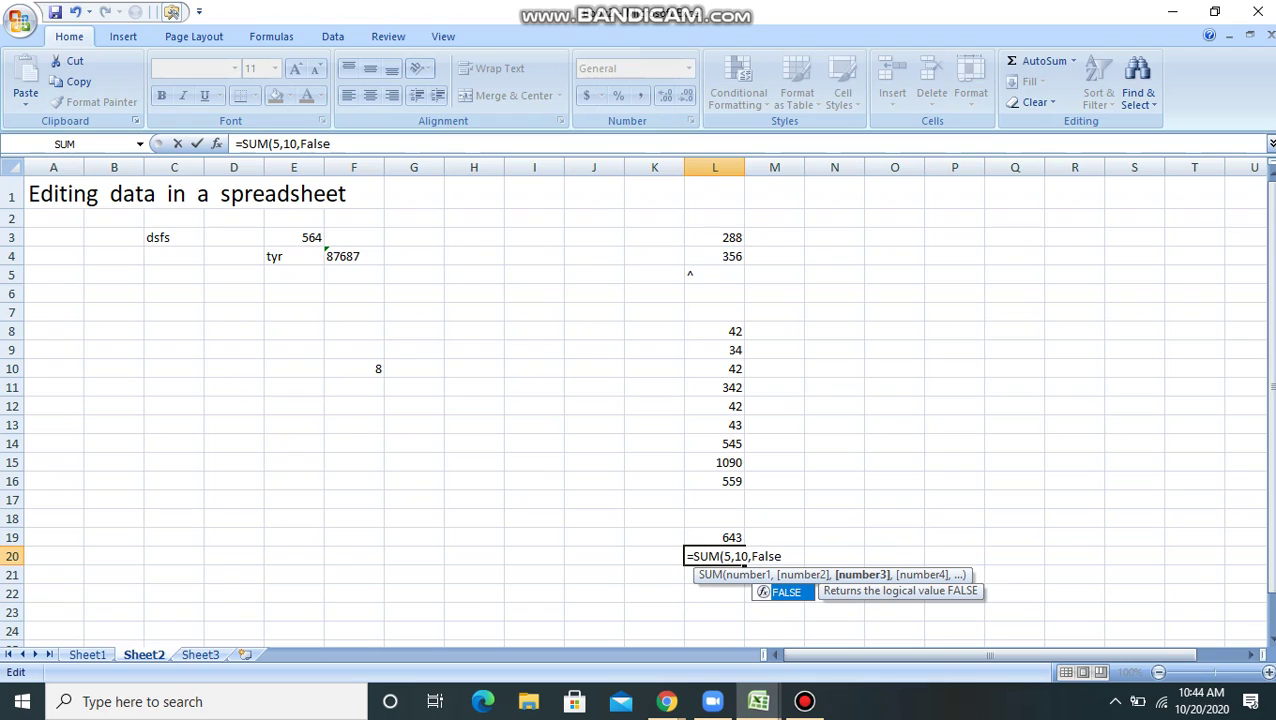
pyautogui.write(')')
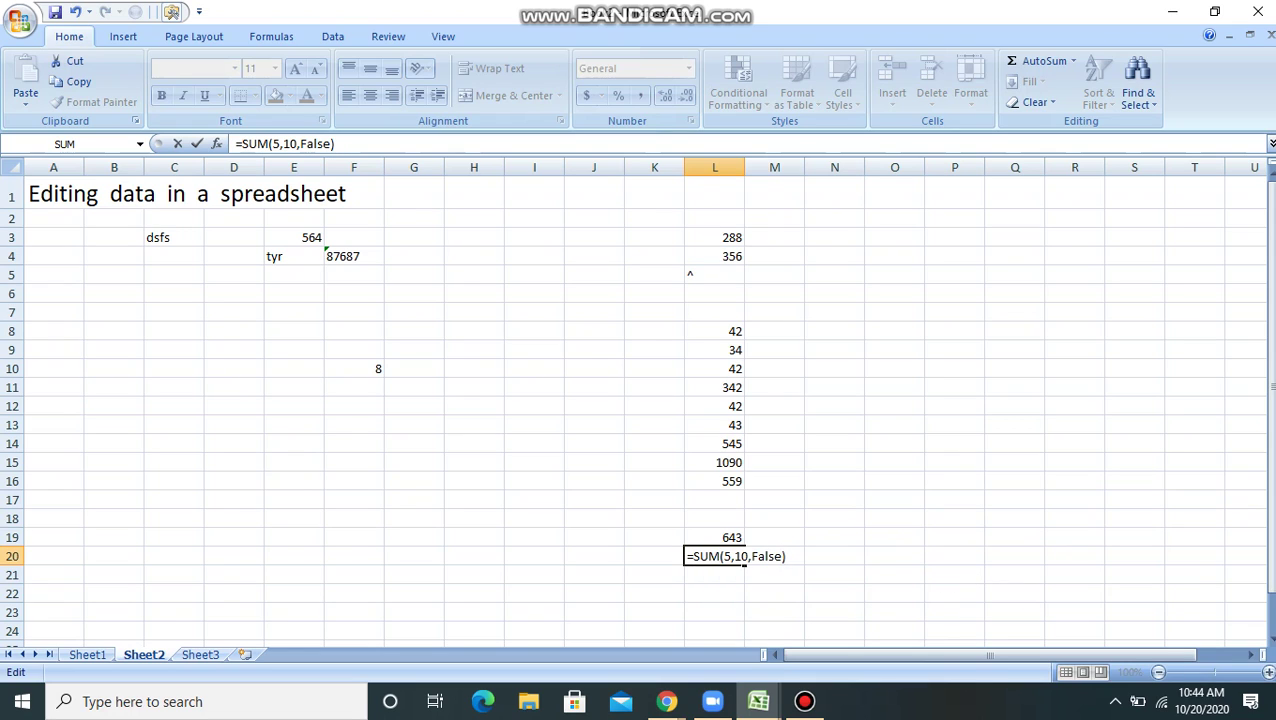
pyautogui.press('Return')
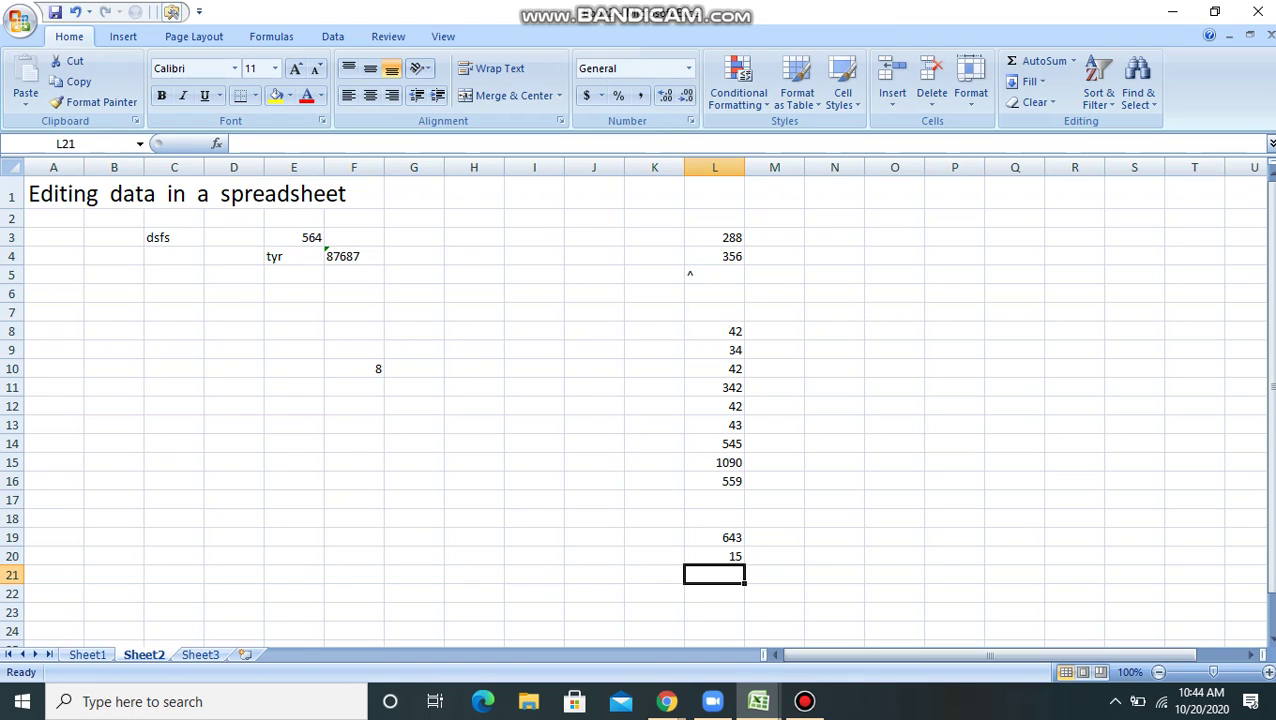
# - Add the range L8:L13 and the single cell L16 in cell L22 with the formula =sum(L8:L13,L16)
pyautogui.press('Return')
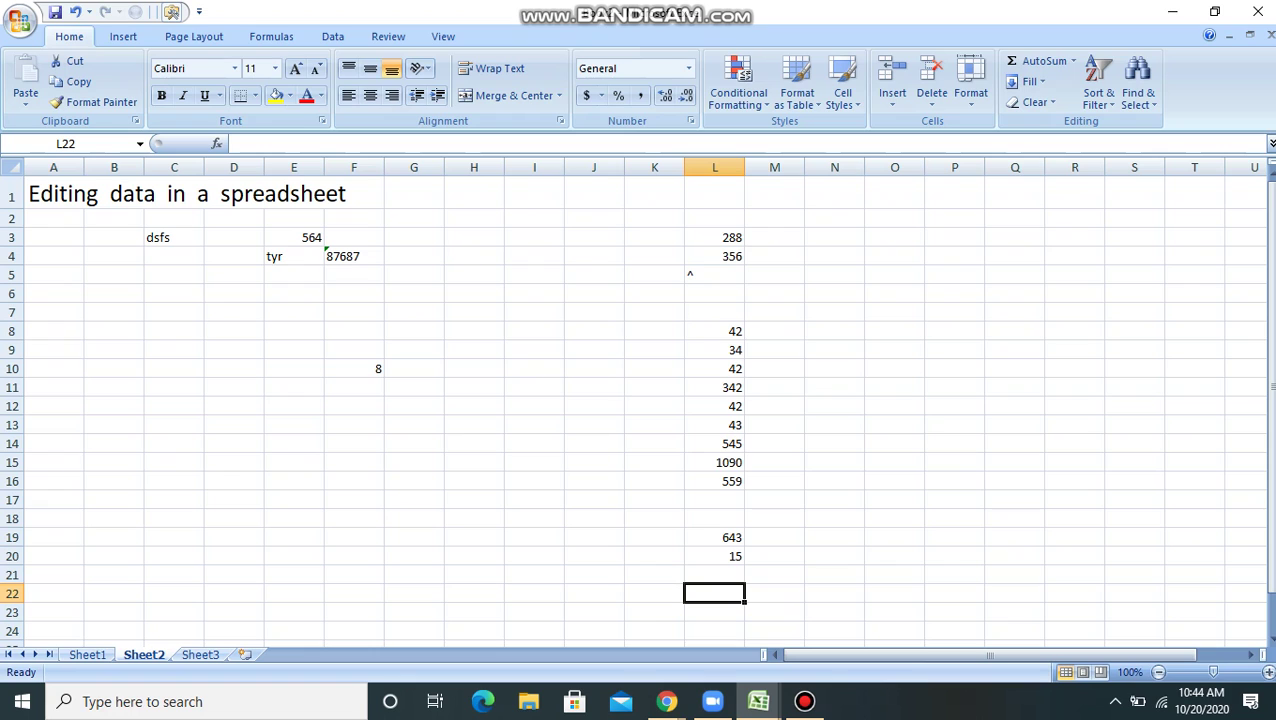
pyautogui.write('=sum(')
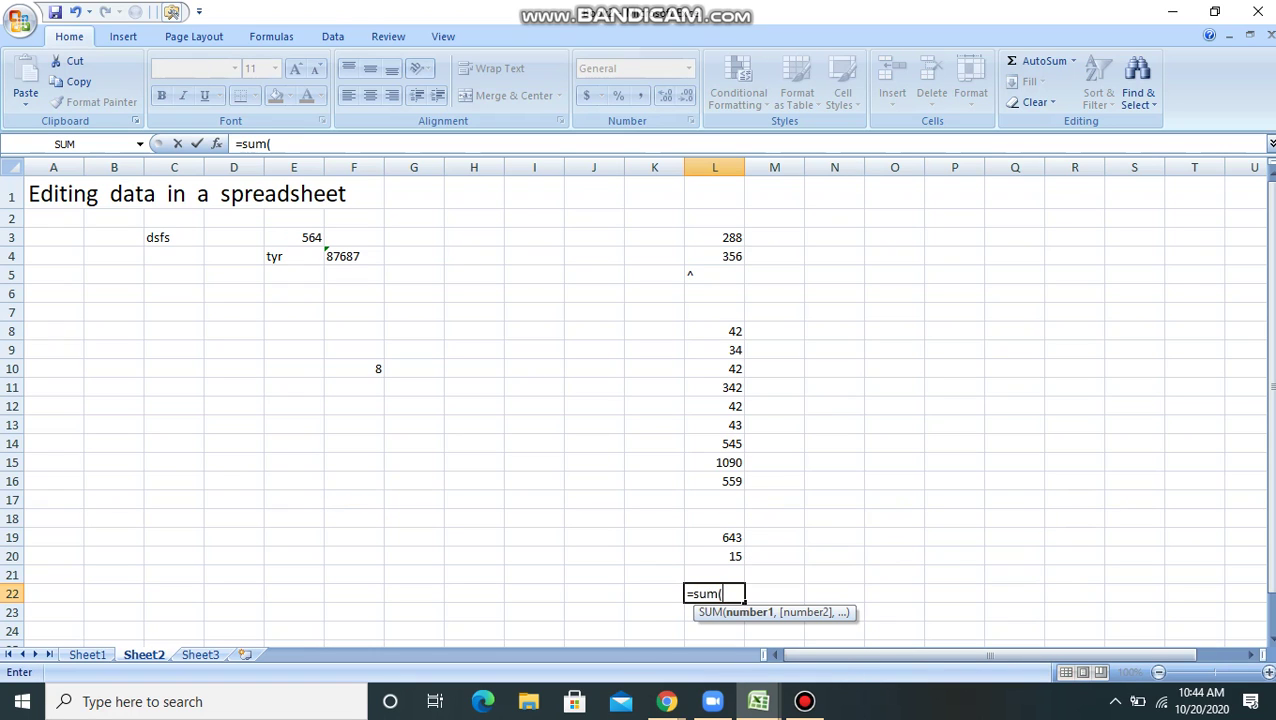
pyautogui.write('a1:')
pyautogui.press('BackSpace')
pyautogui.press('BackSpace')
pyautogui.press('BackSpace')
pyautogui.click(714, 331)
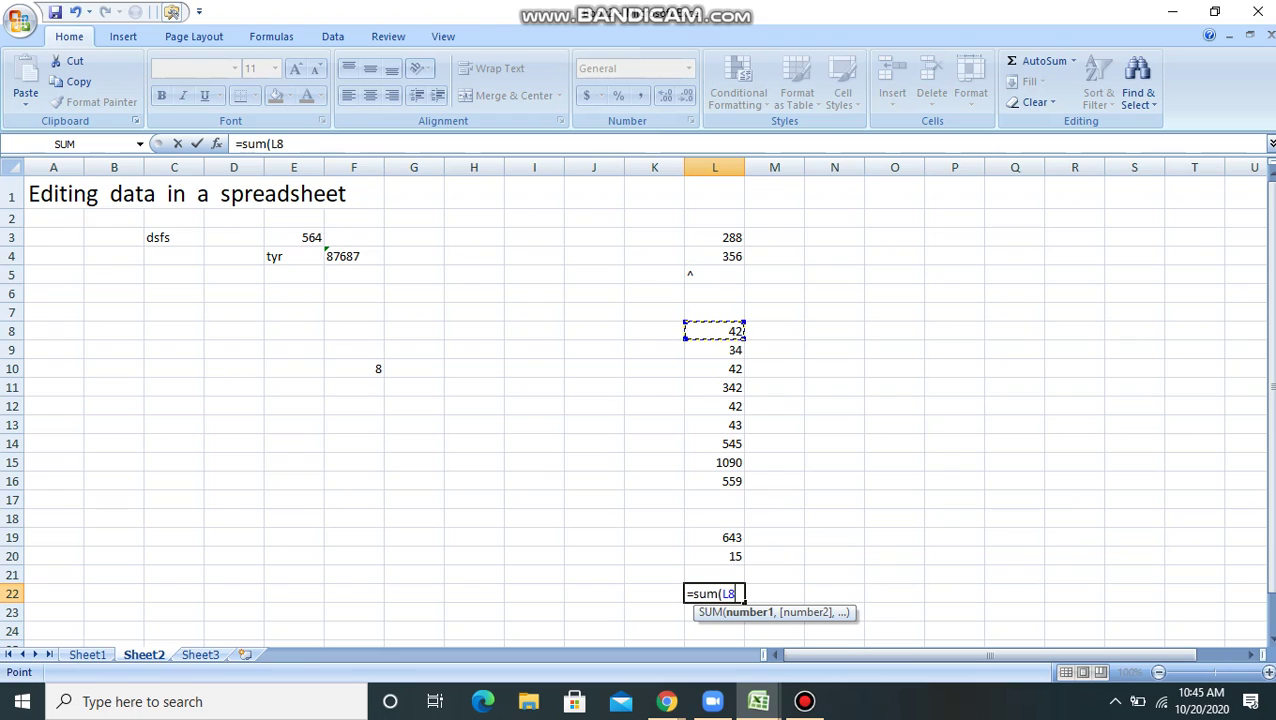
pyautogui.write(':')
pyautogui.press('Down')
pyautogui.press('Down')
pyautogui.press('Down')
pyautogui.press('Down')
pyautogui.press('Down')
pyautogui.write(',')
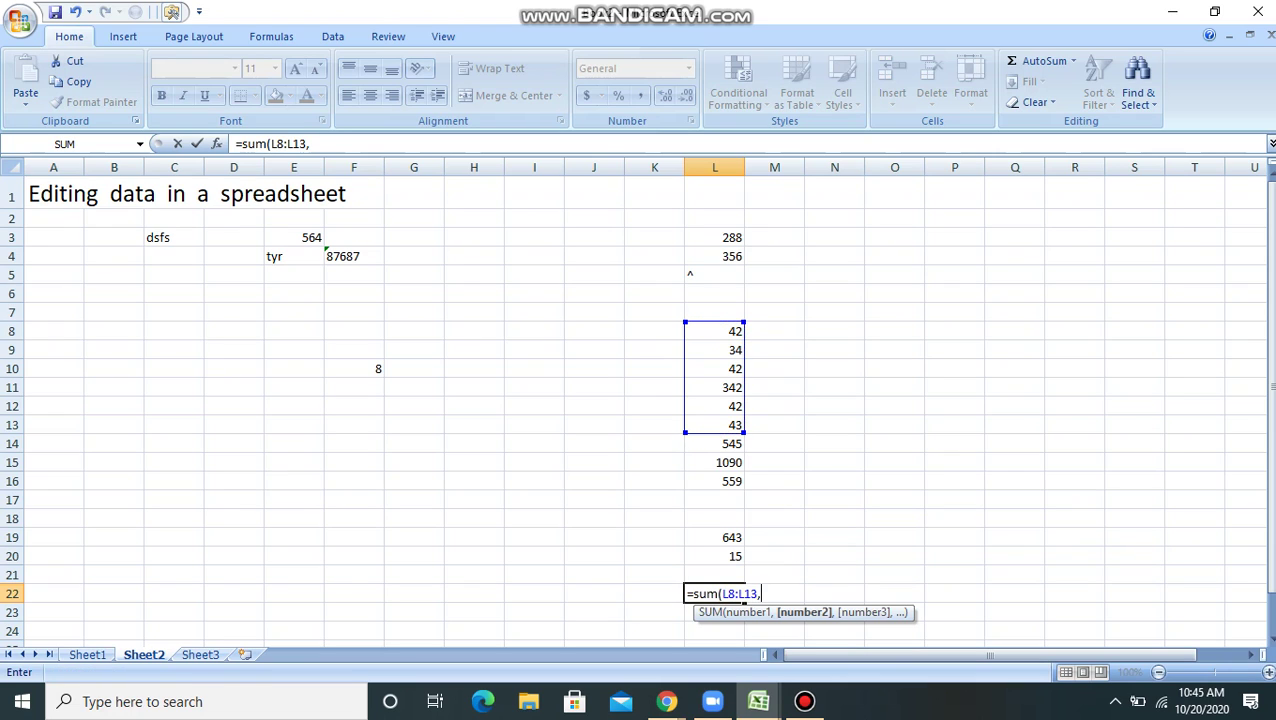
pyautogui.press('Up')
pyautogui.press('Up')
pyautogui.press('Up')
pyautogui.press('Up')
pyautogui.press('Up')
pyautogui.press('Up')
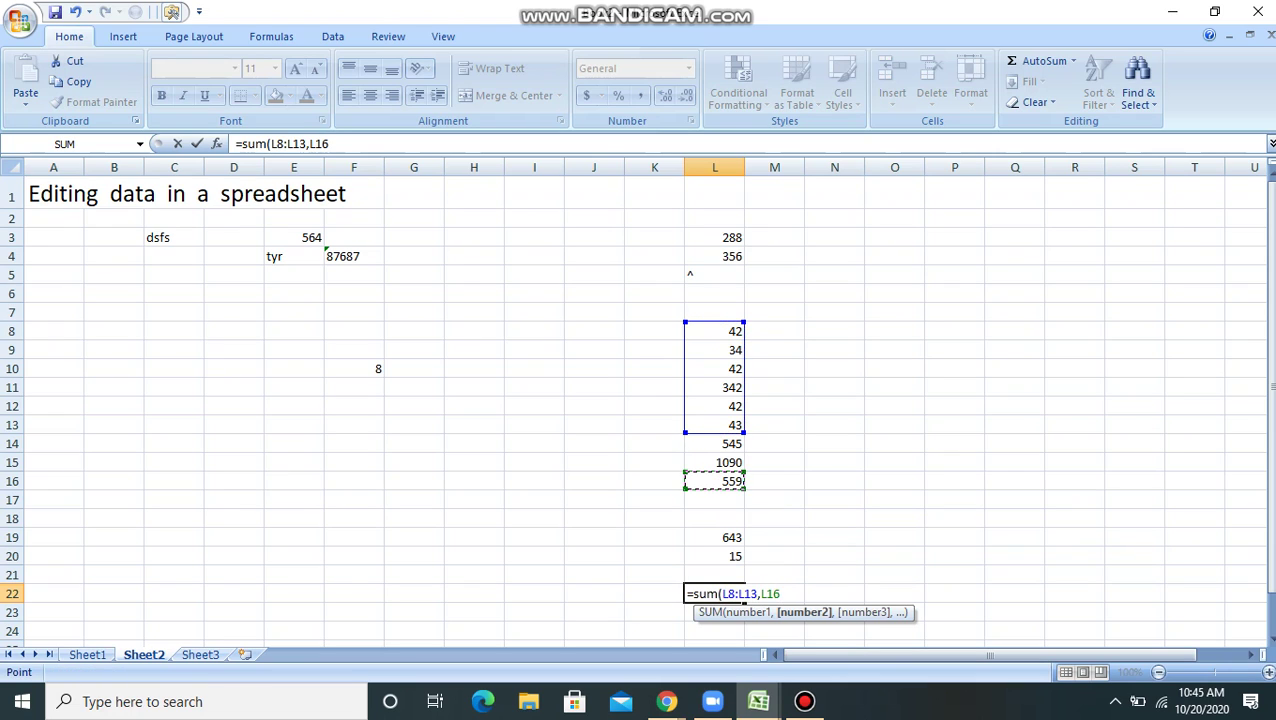
pyautogui.write(')')
pyautogui.press('Return')
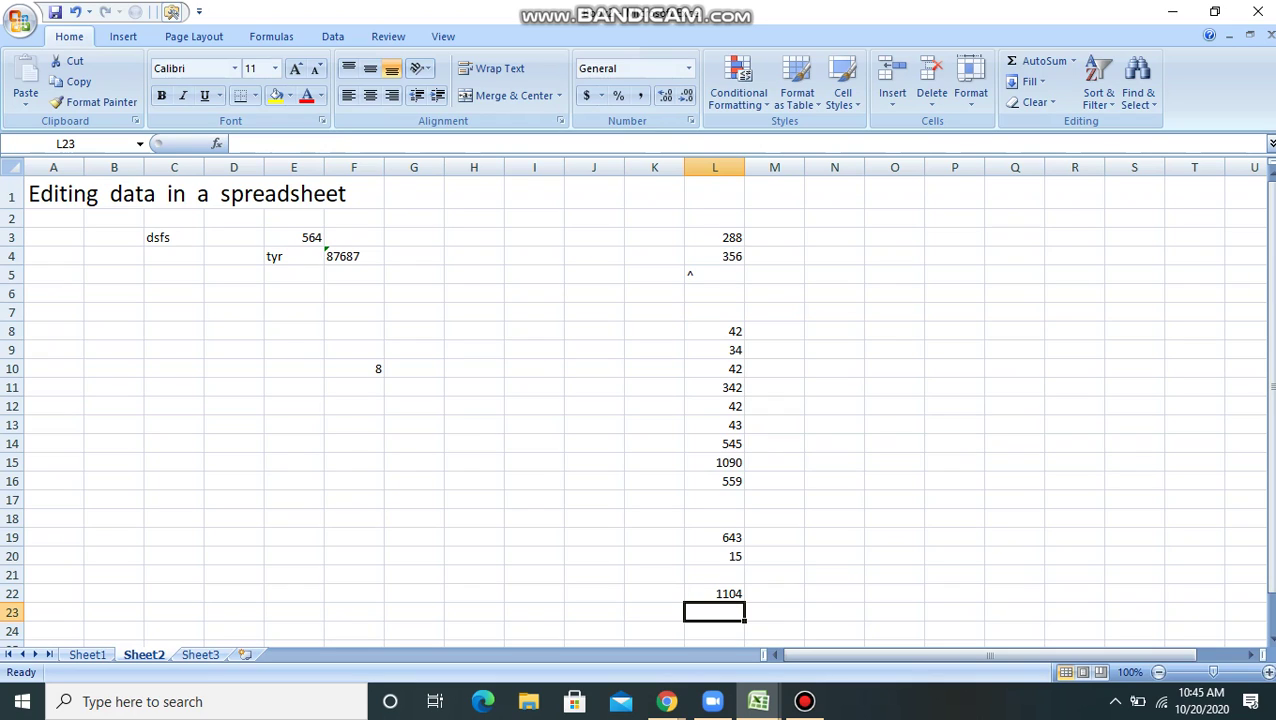
# - Enter the formula =sum("5",15,True) in cell L23, combining a quoted number, a constant and a logical value
pyautogui.write('=su')
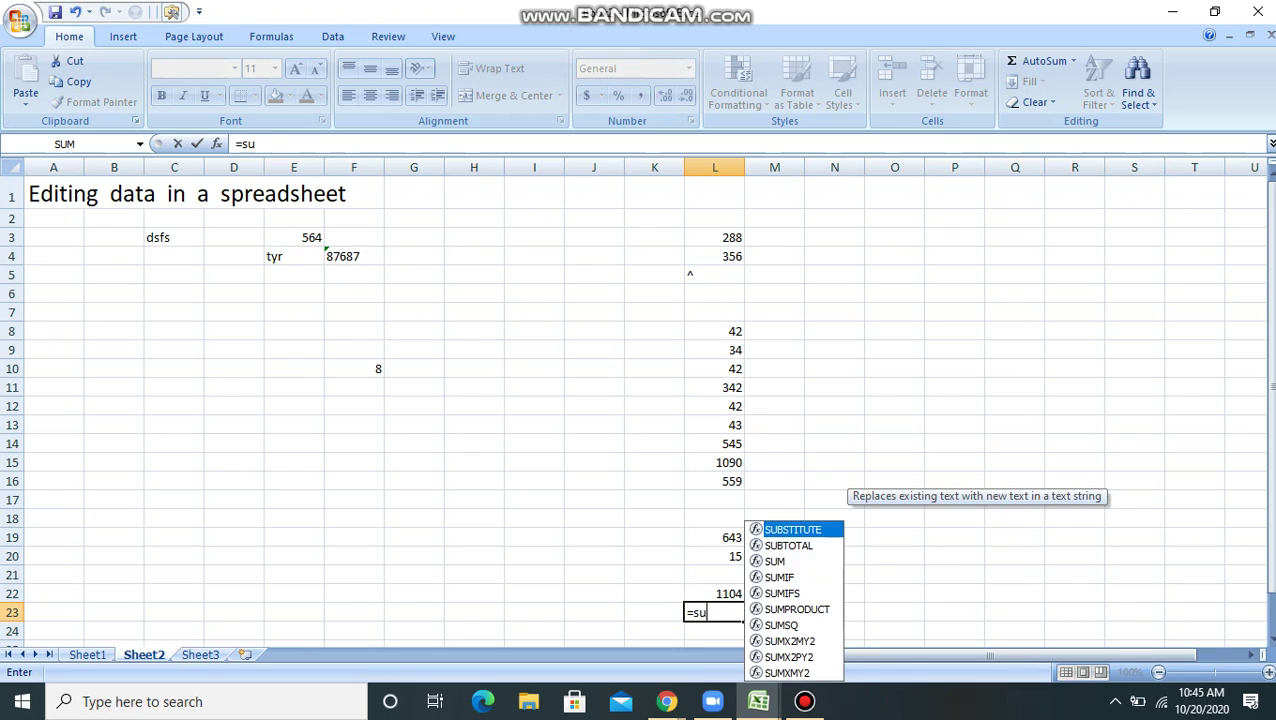
pyautogui.write('m')
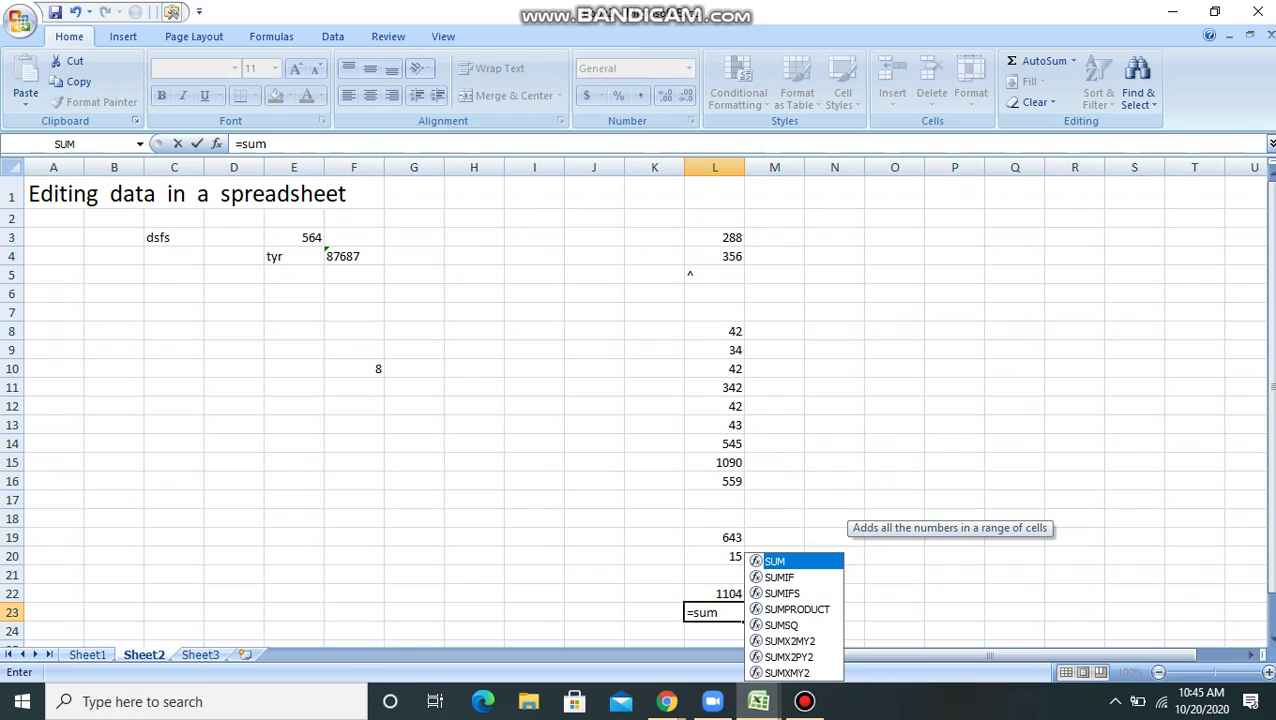
pyautogui.write('("5"')
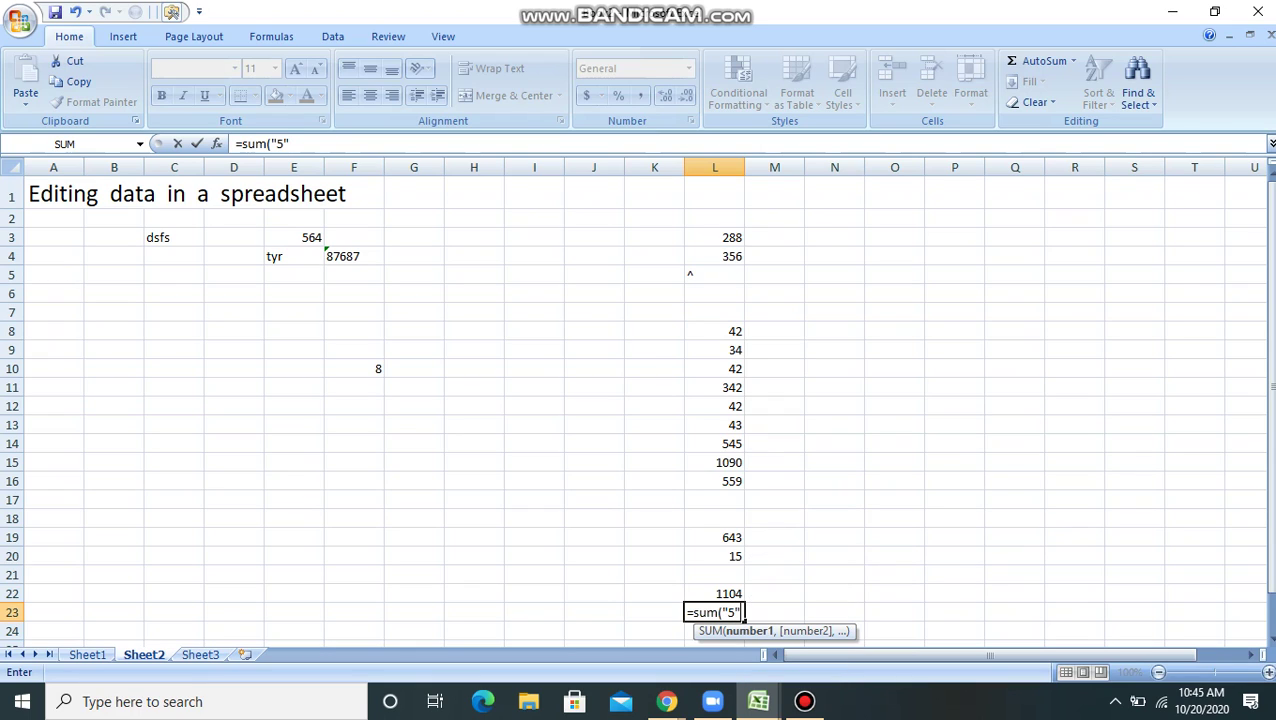
pyautogui.write(',15,True)')
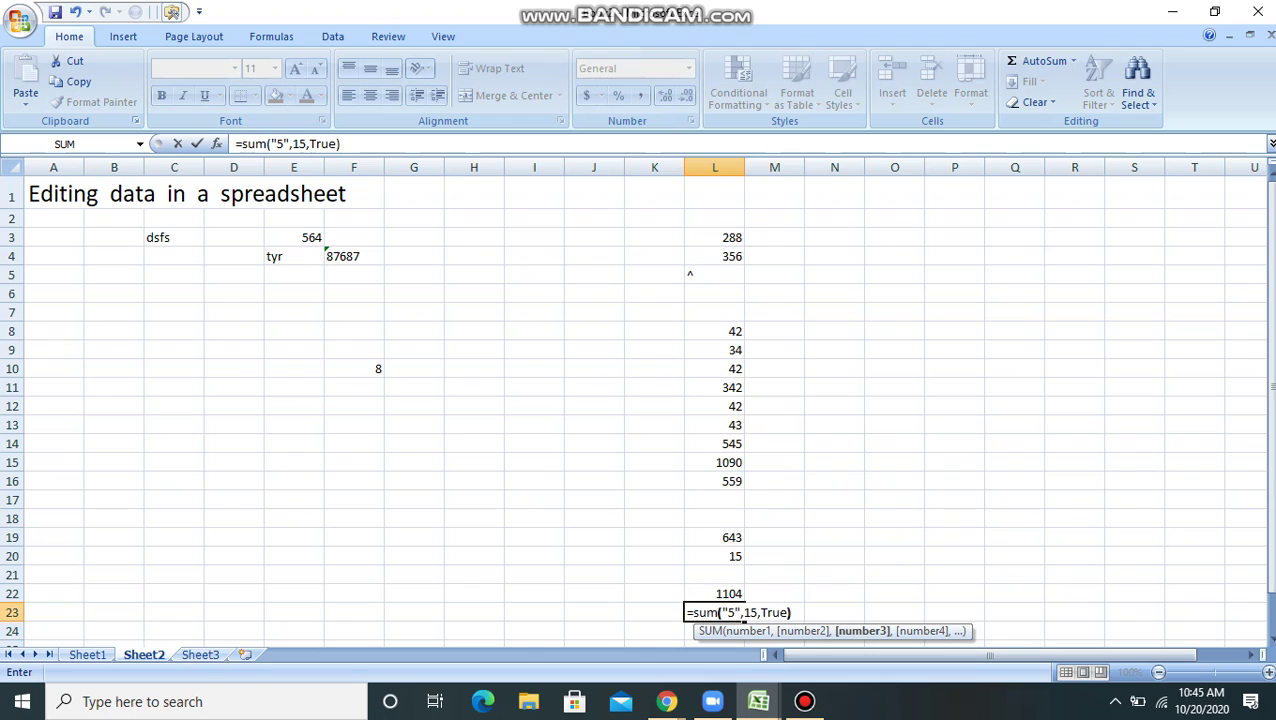
pyautogui.press('Return')
pyautogui.press('Up')
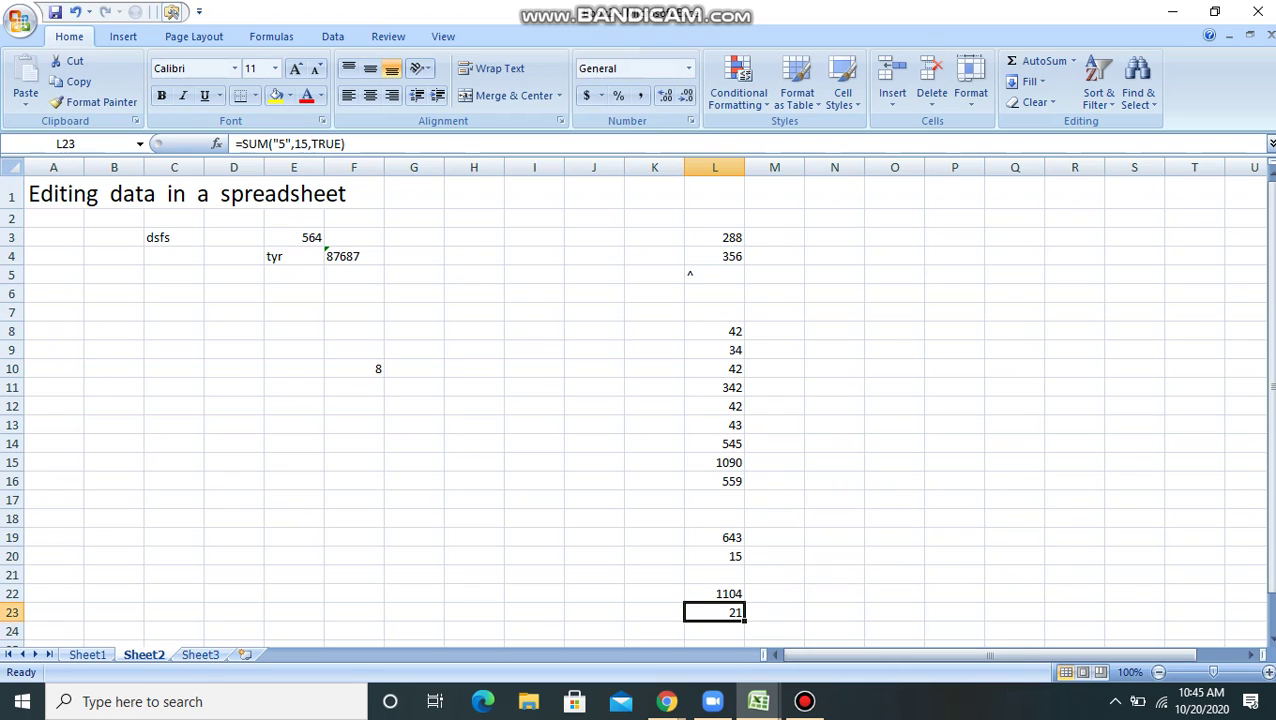
# - Calculate the average of cells L8 to L15 in cell L25 with the formula =average(L8:L15)
pyautogui.press('Down')
pyautogui.press('Down')
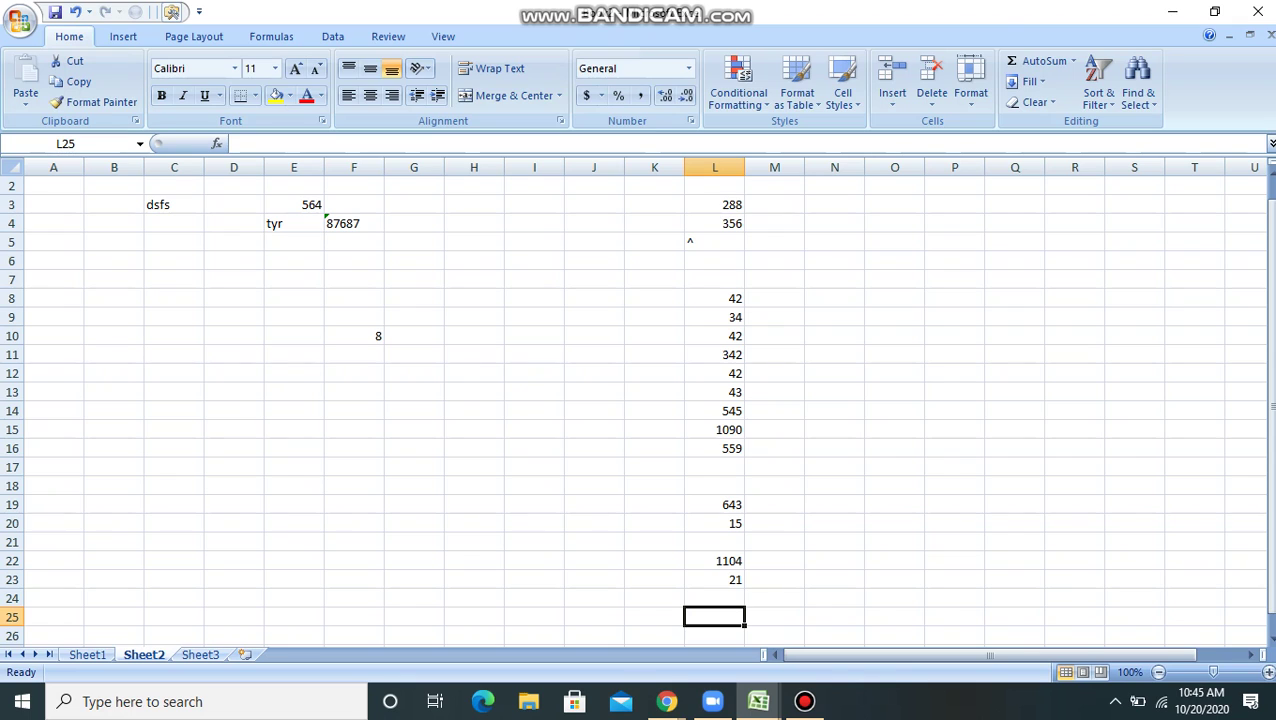
pyautogui.write('=average')
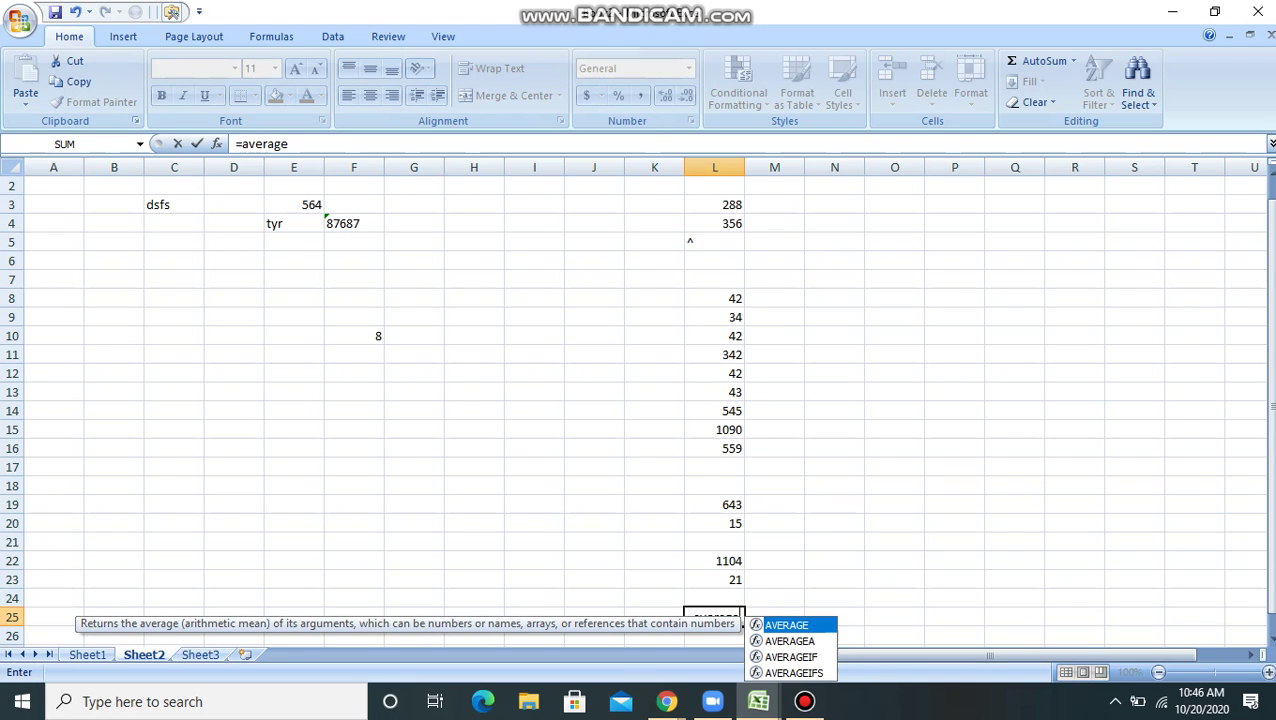
pyautogui.write('(')
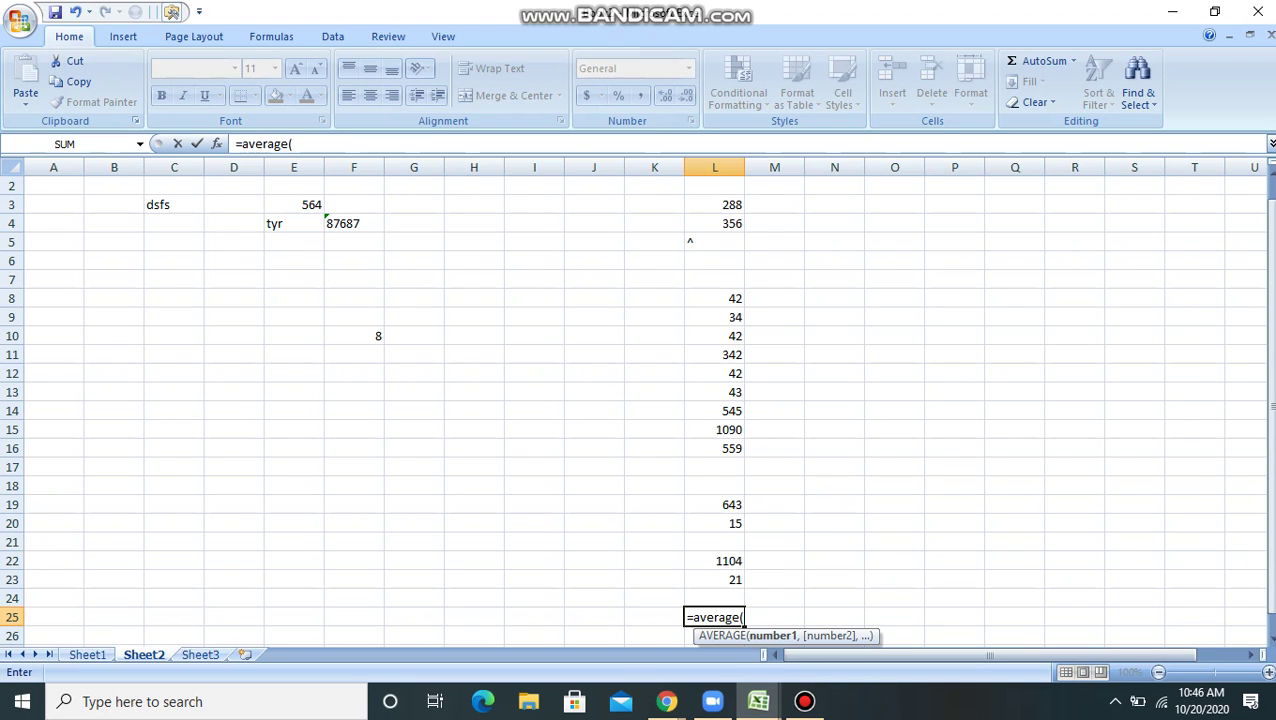
pyautogui.click(730, 298)
pyautogui.press('F8')
pyautogui.press('Down')
pyautogui.press('Down')
pyautogui.press('Down')
pyautogui.press('Down')
pyautogui.press('Down')
pyautogui.press('Down')
pyautogui.press('Down')
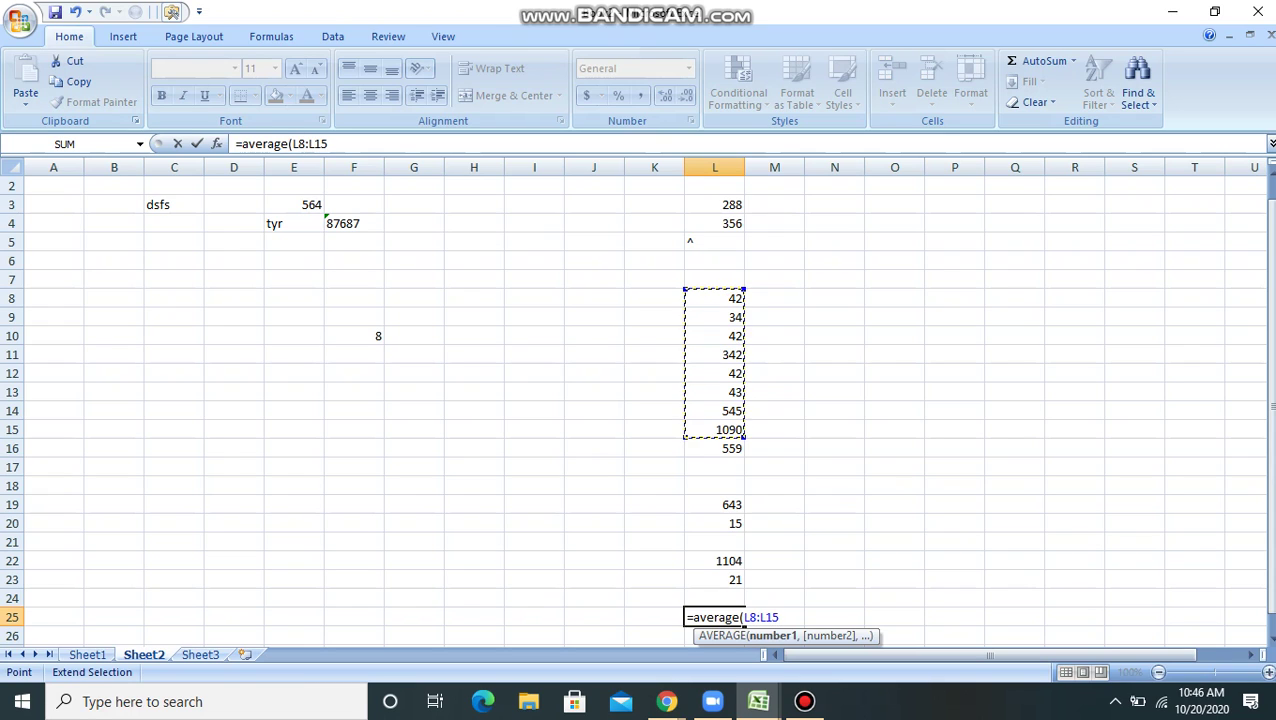
pyautogui.write(')')
pyautogui.press('Return')
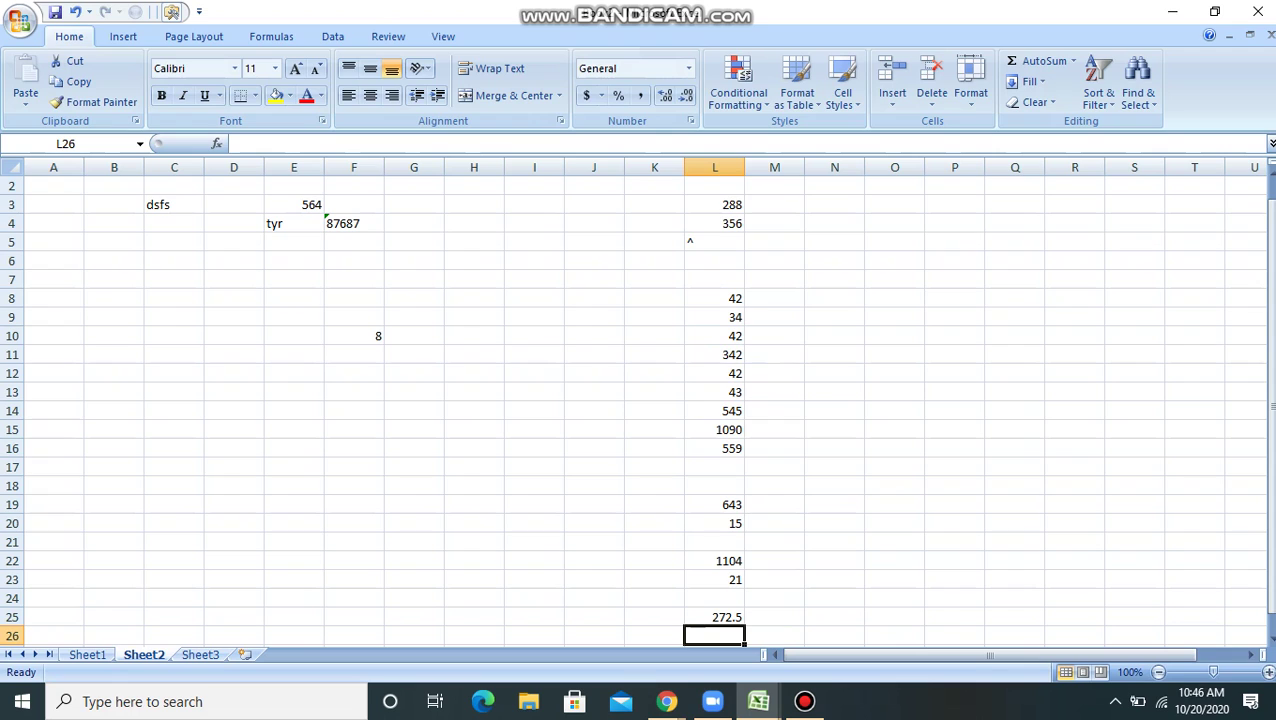